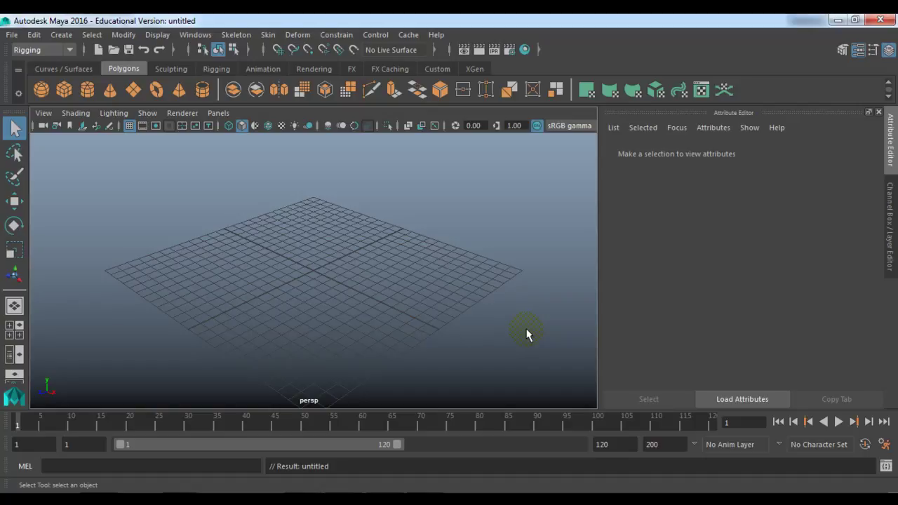
Open the scene file sdk.mb and dismiss the file-reading error notice.
click(117, 51)
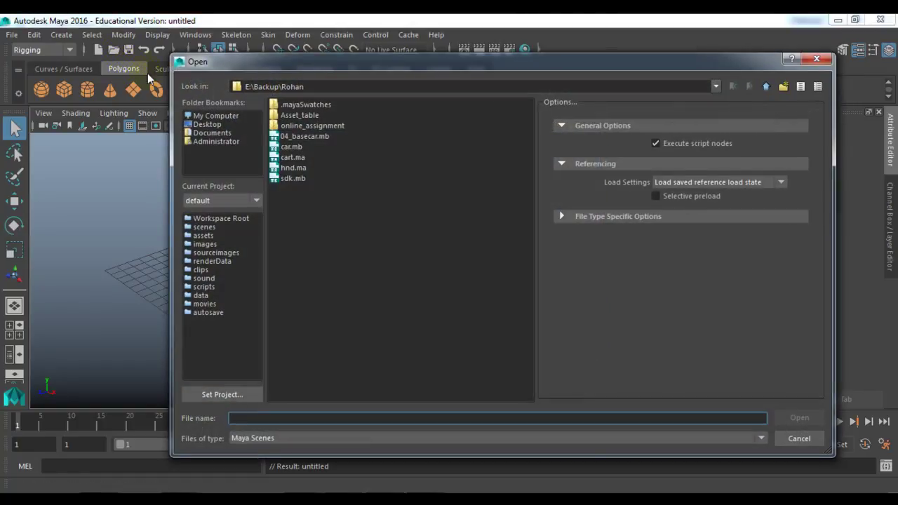
double_click(316, 177)
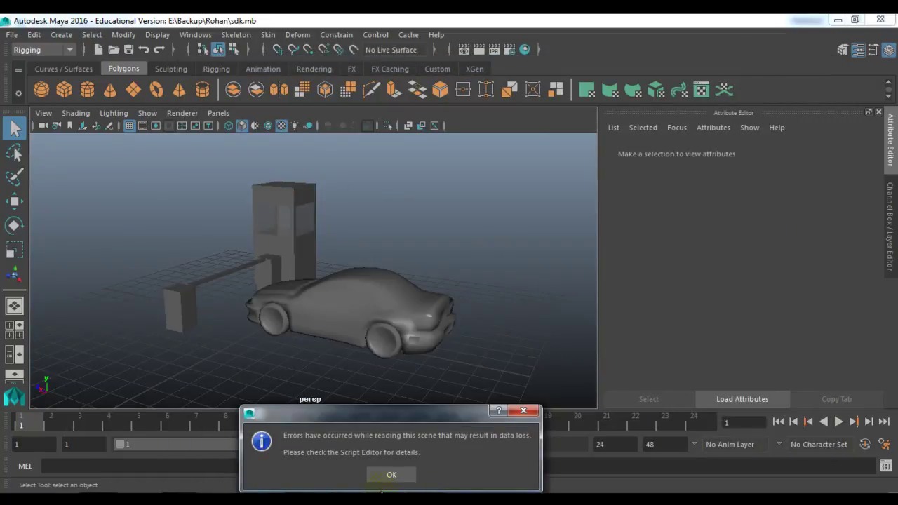
click(386, 477)
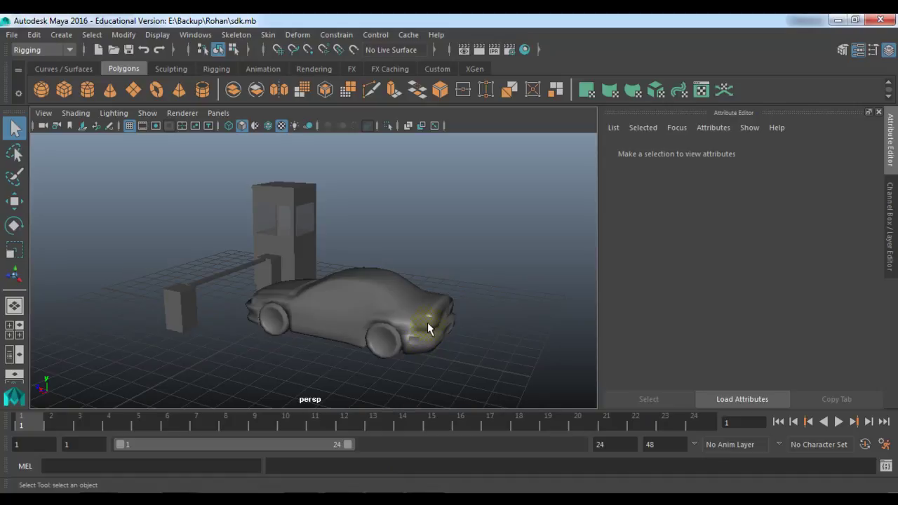
Group the car body together with its wheels and center the group's pivot.
click(245, 276)
alt+drag(257, 309, 351, 328)
click(396, 293)
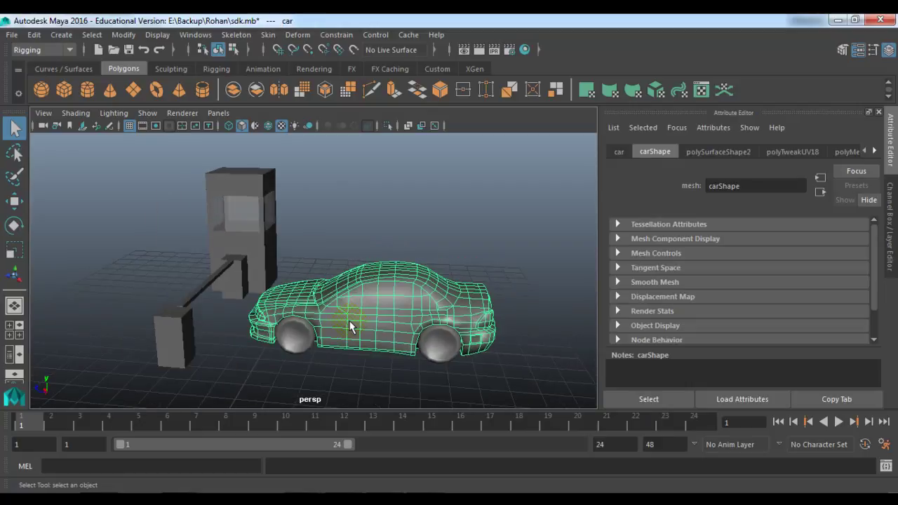
click(371, 239)
alt+drag(370, 238, 480, 359)
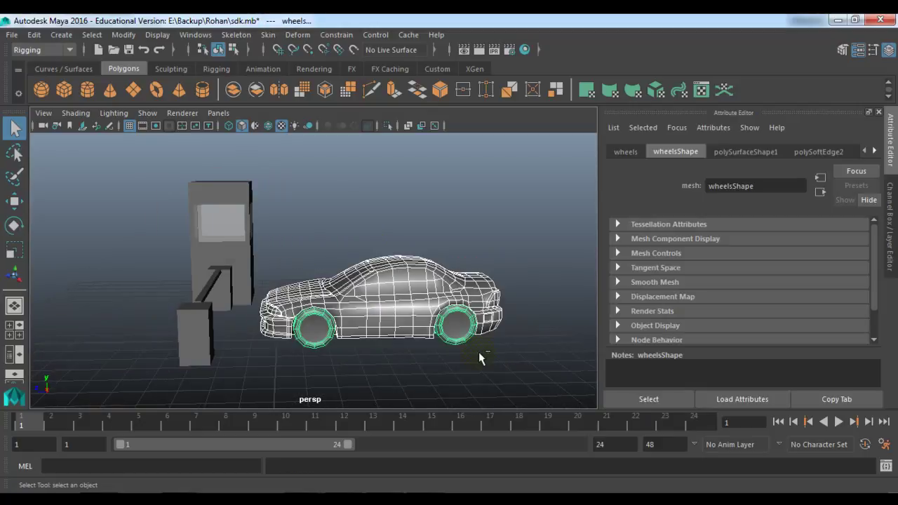
key(ctrl+g)
click(124, 35)
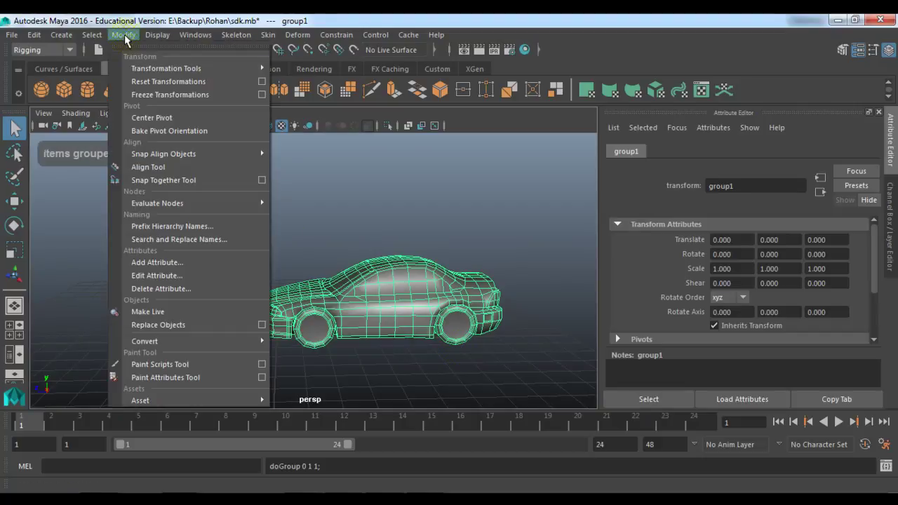
click(152, 118)
Move the car group forward along Z to the barrier, to a Translate Z of about 3.16.
alt+drag(281, 239, 286, 267)
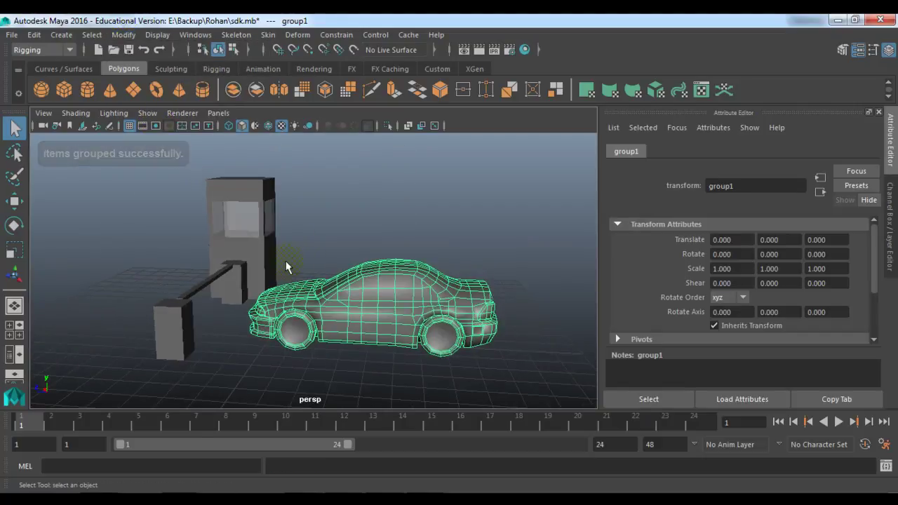
key(w)
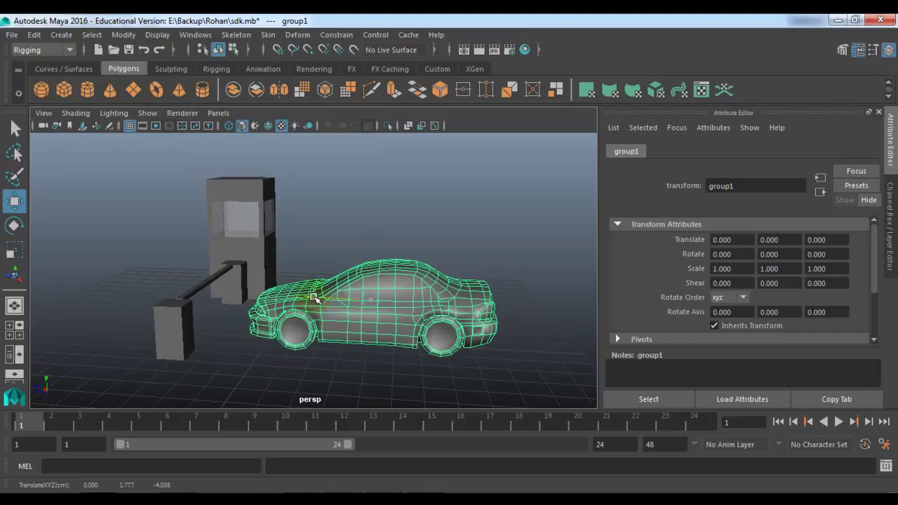
drag(314, 299, 239, 298)
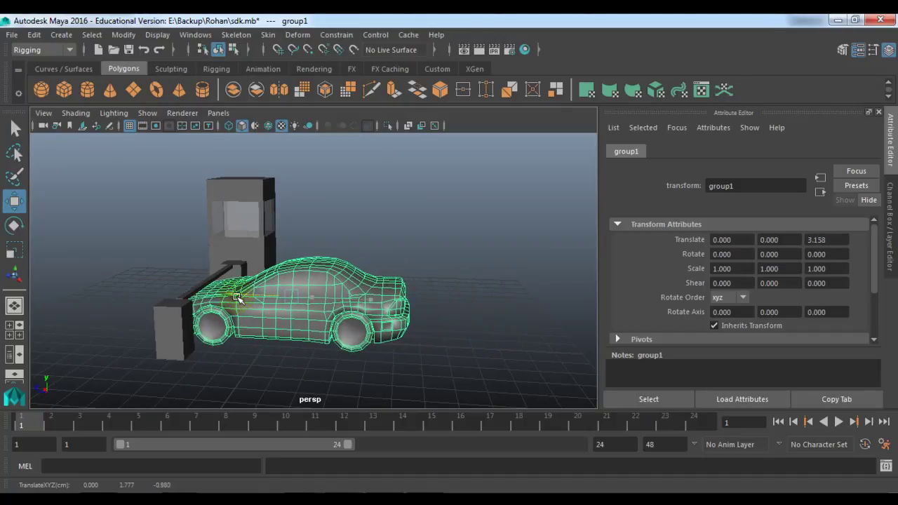
Rotate the barrier arm upward around Z to about -27.7 degrees so that it opens.
click(194, 293)
key(e)
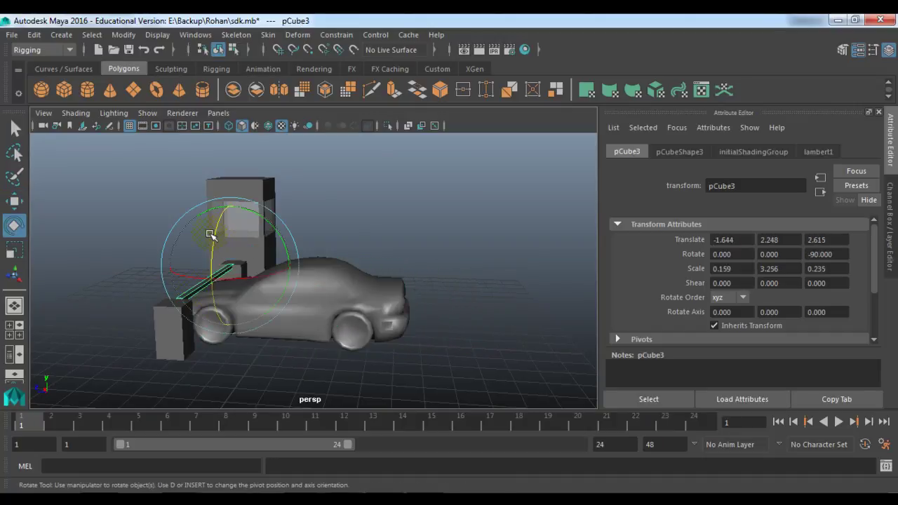
drag(210, 235, 312, 288)
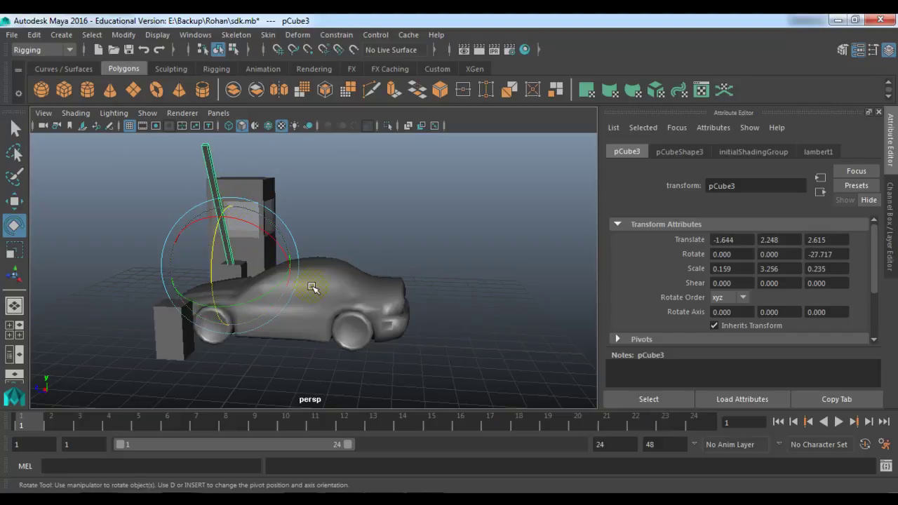
Move the whole car group through the open barrier to a Translate Z of about 13.4.
click(312, 288)
key(Up)
key(w)
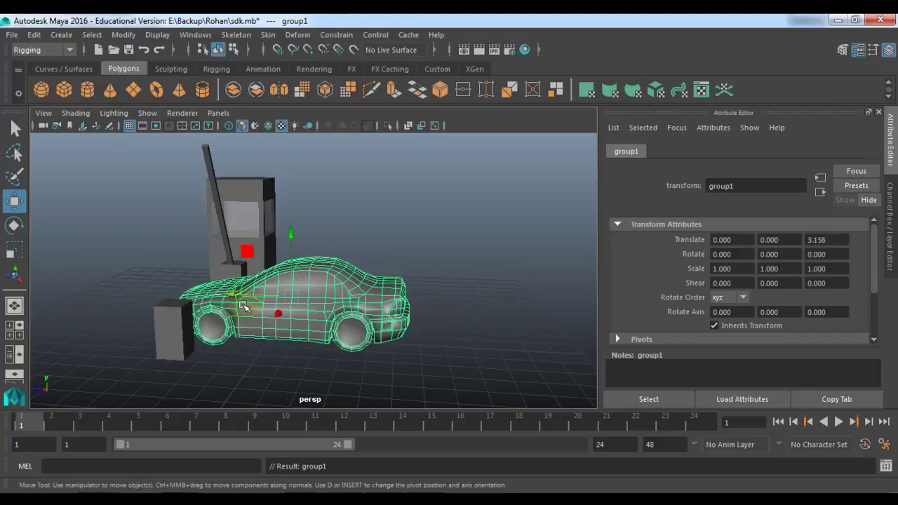
drag(244, 307, 10, 281)
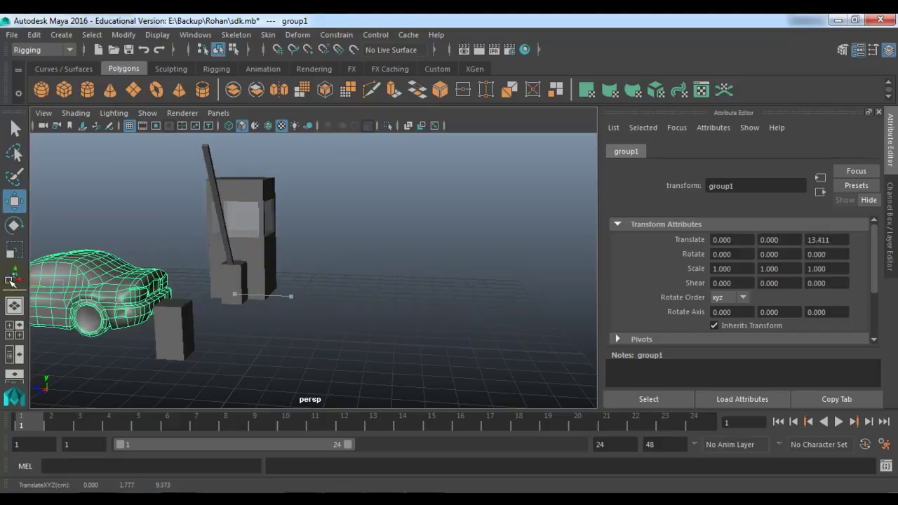
scroll(130, 337, down, 4)
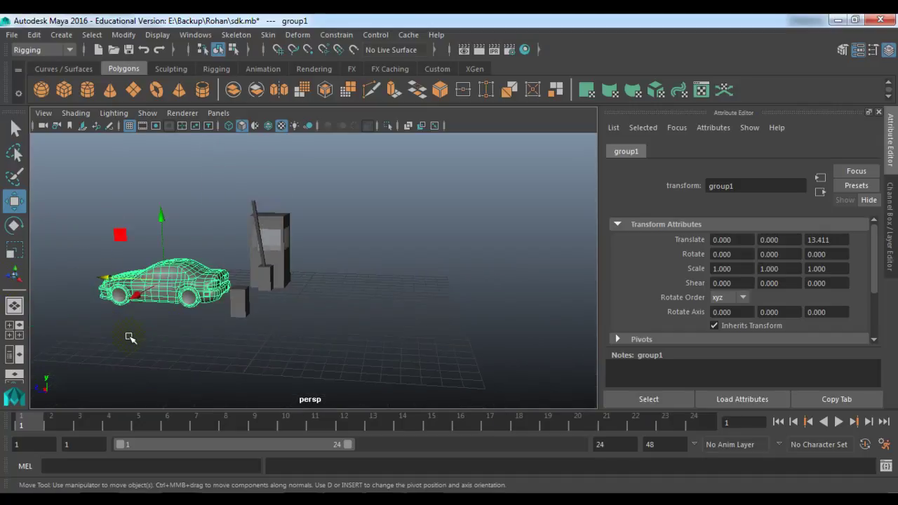
Undo the trial moves of the car group and the rotation of the barrier arm.
key(ctrl+z)
key(ctrl+z)
key(ctrl+z)
key(ctrl+z)
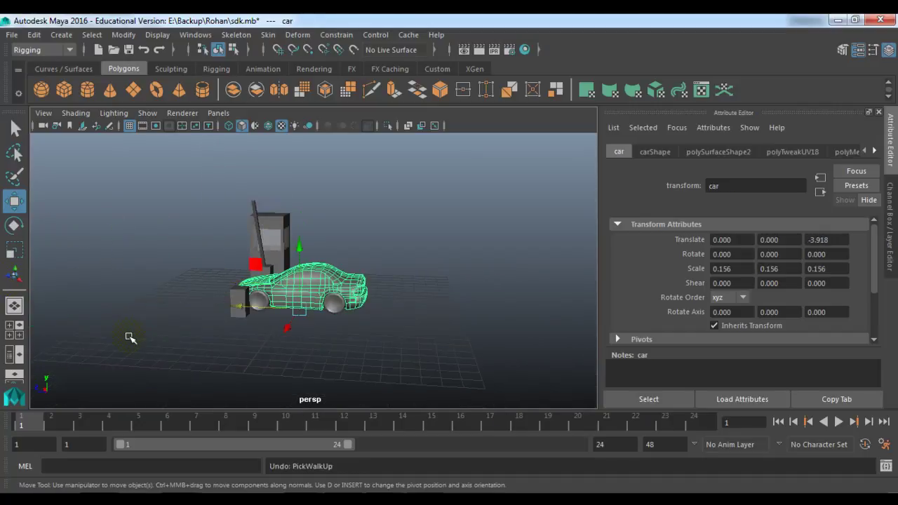
key(ctrl+z)
key(ctrl+z)
key(ctrl+z)
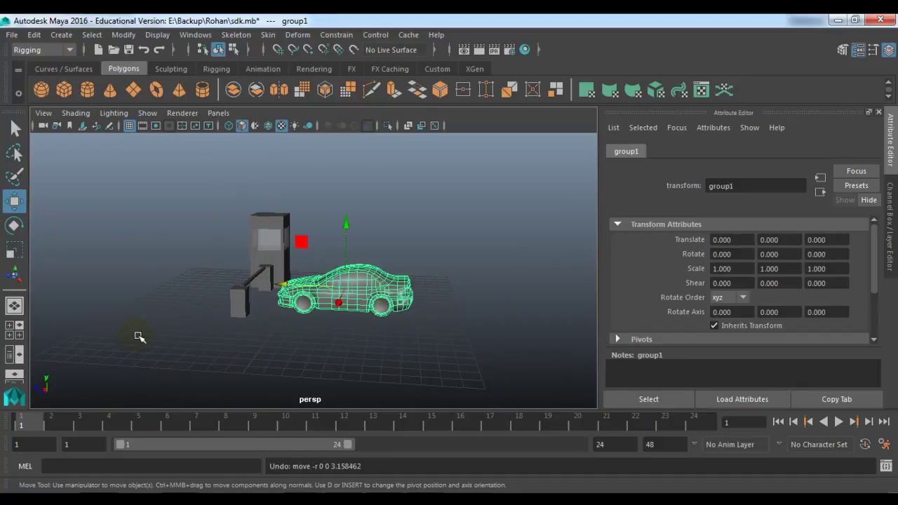
Move the car group back from the barrier to a Translate Z of about -1.83 and show its channel values.
click(288, 288)
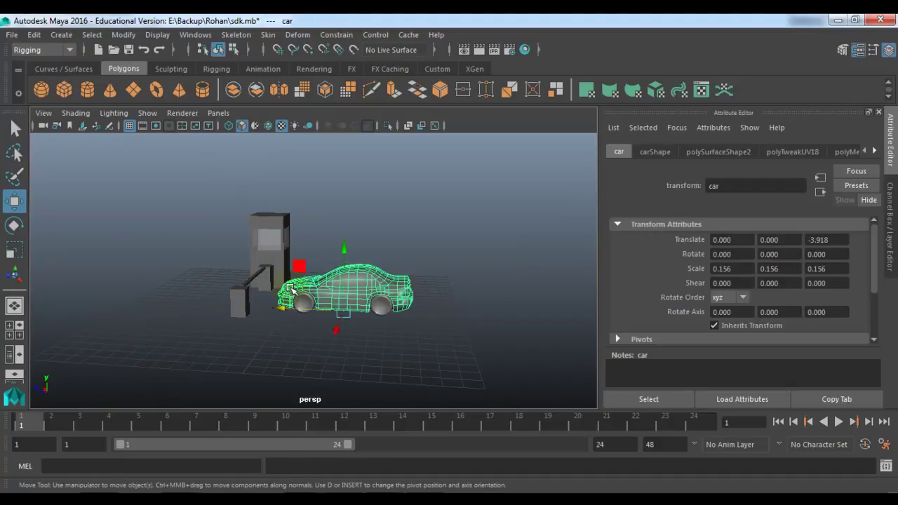
key(Up)
ctrl+drag(814, 239, 831, 251)
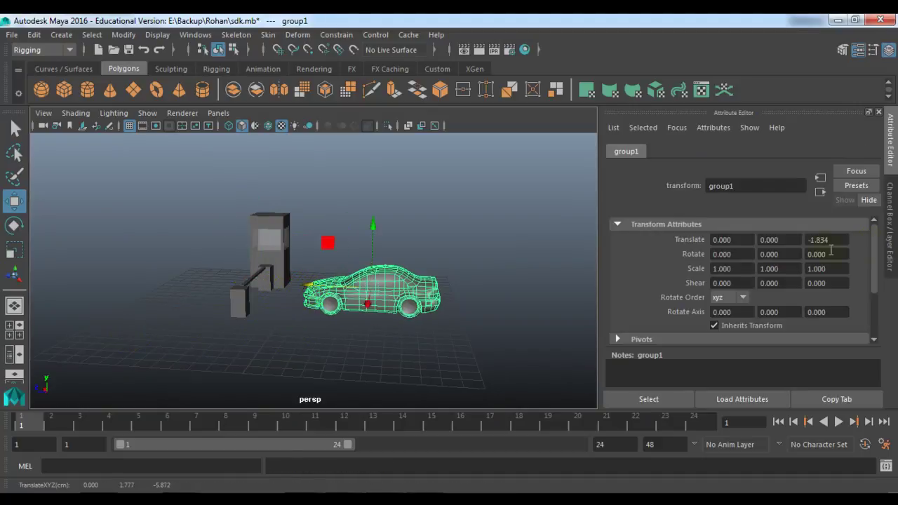
click(890, 232)
alt+right_drag(475, 331, 466, 366)
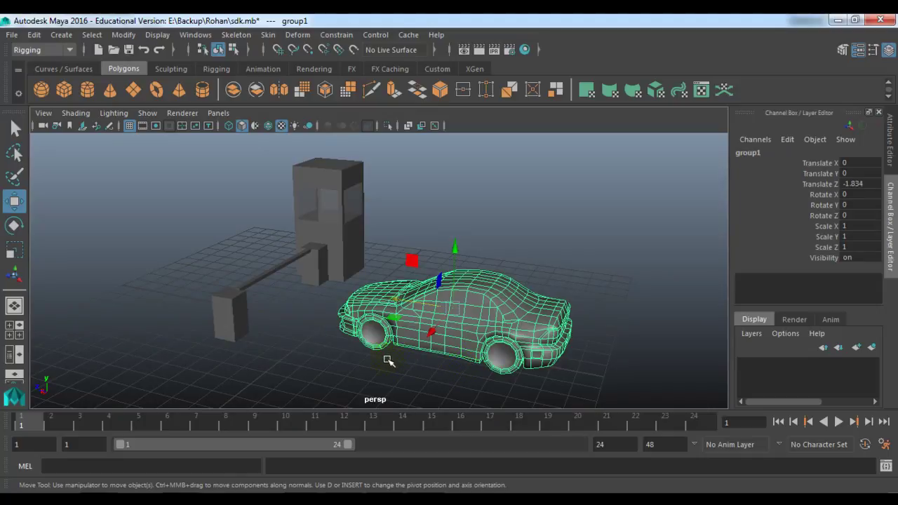
Switch to the Animation menu set and open the Set Driven Key window, placing it clear of the barrier.
click(510, 230)
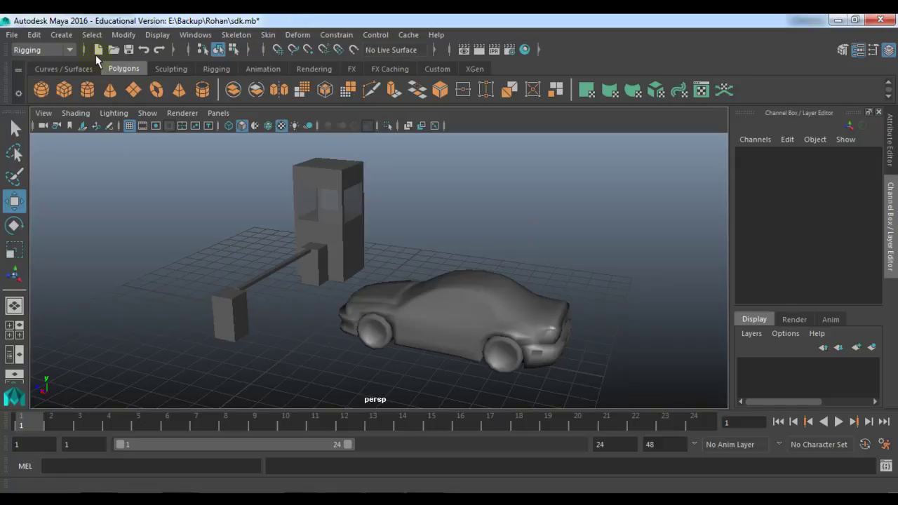
click(23, 49)
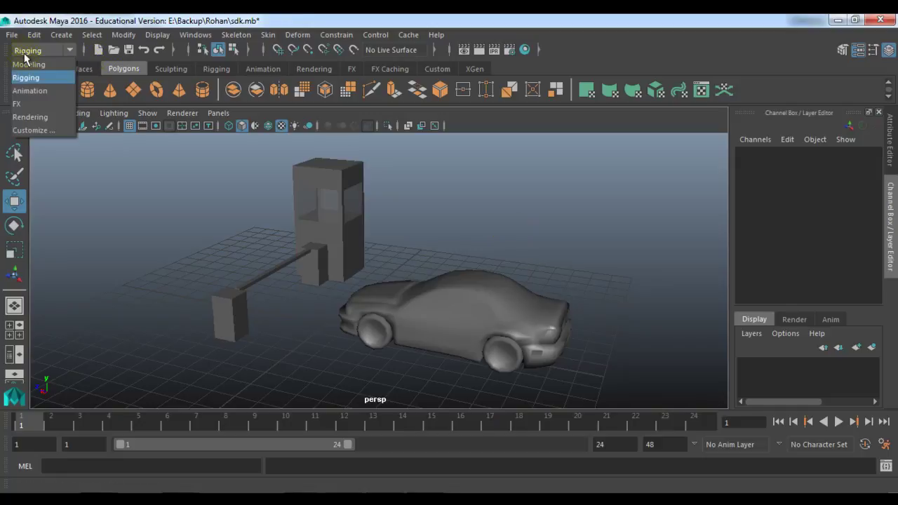
click(34, 91)
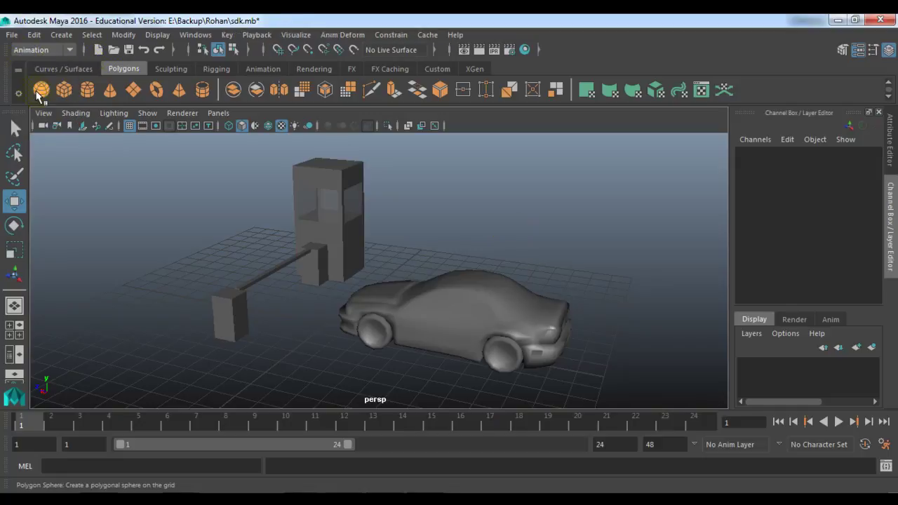
click(227, 34)
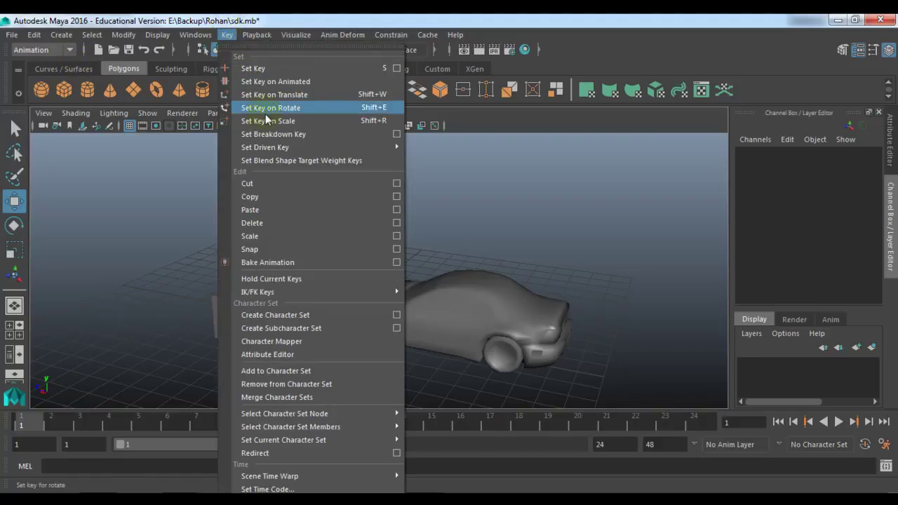
mouse_move(283, 147)
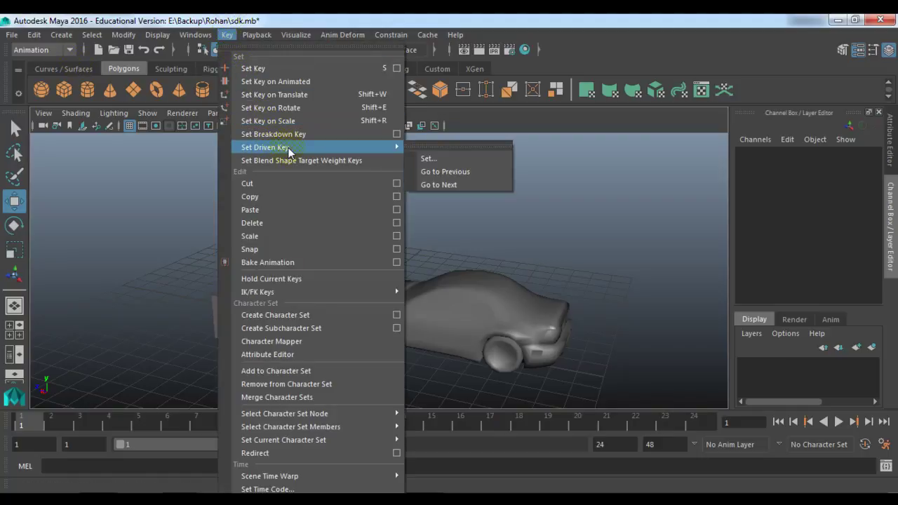
click(480, 158)
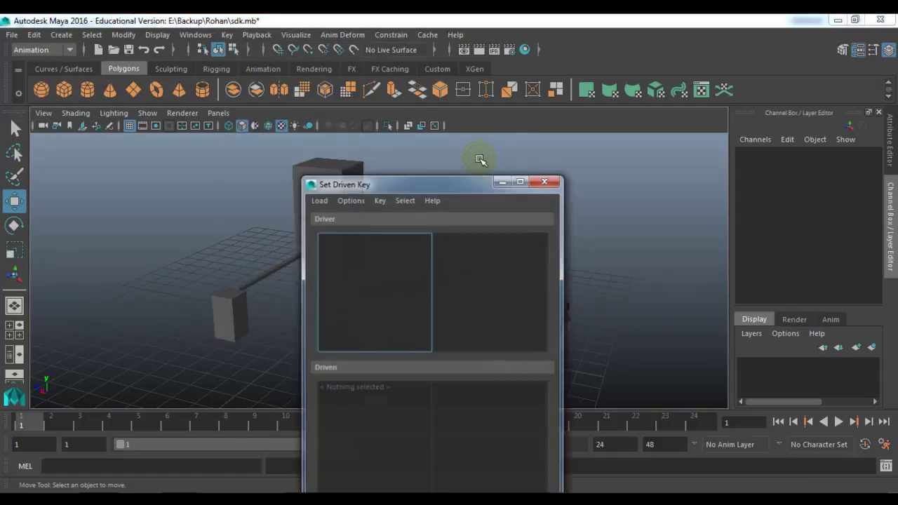
drag(465, 182, 509, 90)
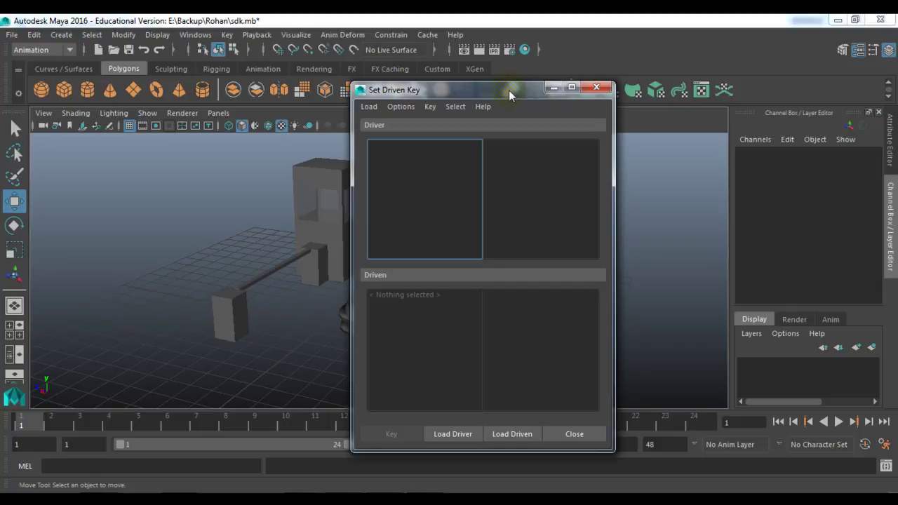
drag(453, 90, 648, 82)
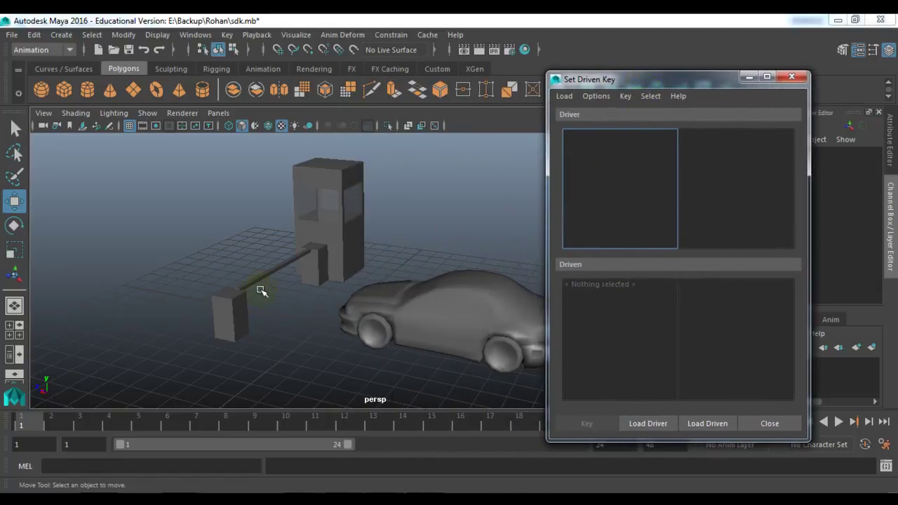
Load the whole car group as the driver in Set Driven Key.
click(462, 280)
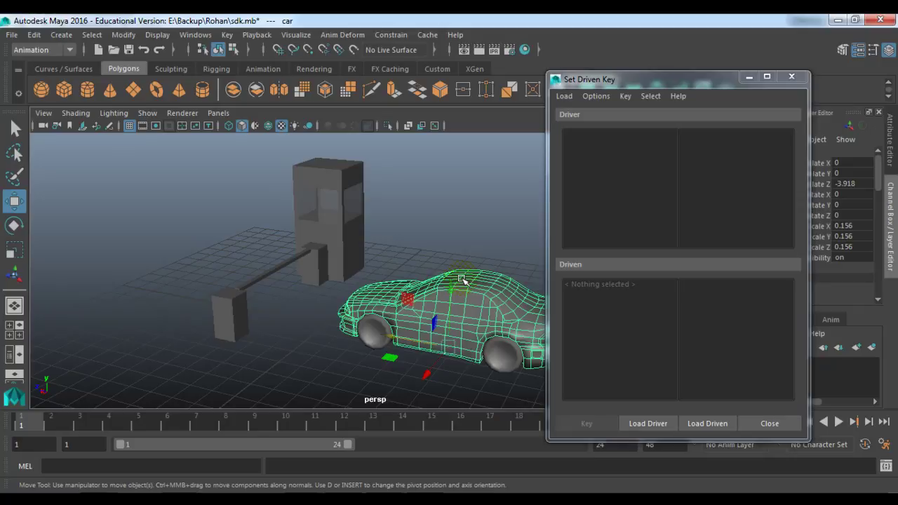
key(ctrl+g)
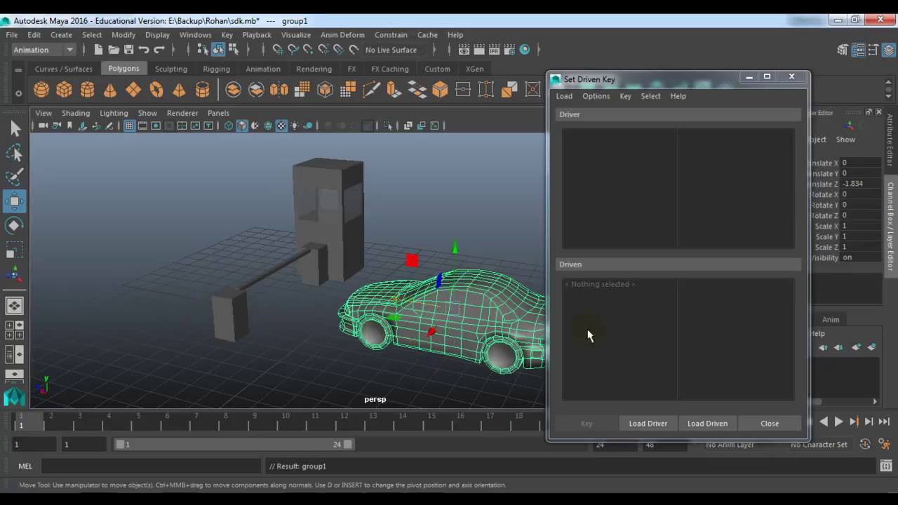
click(648, 424)
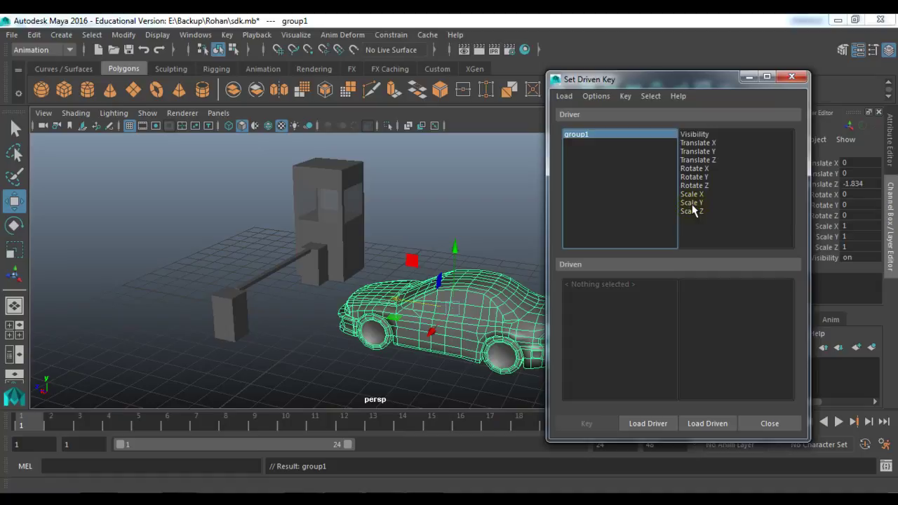
Load the barrier arm as the driven object in Set Driven Key.
click(283, 272)
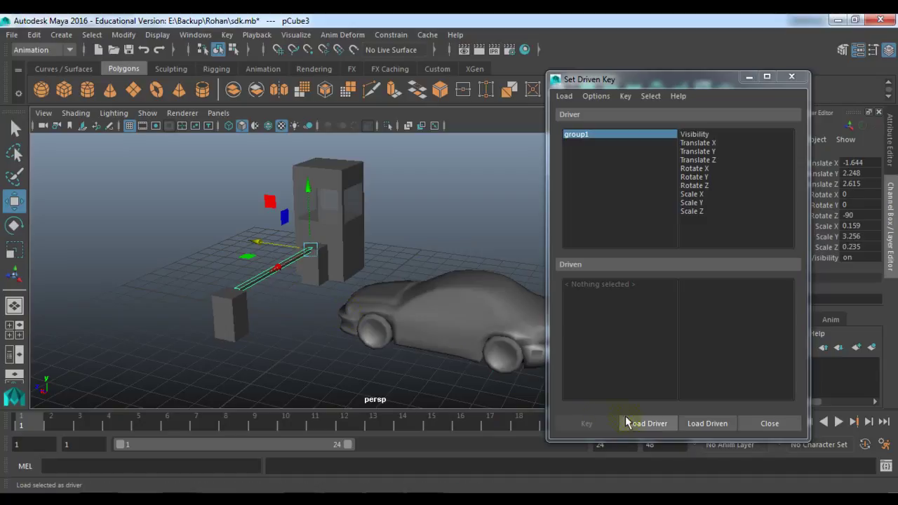
click(721, 426)
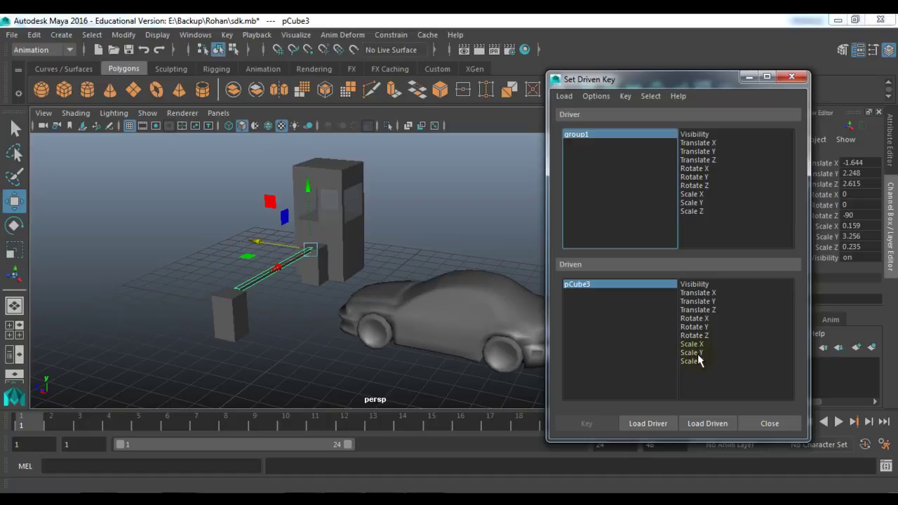
drag(697, 83, 711, 56)
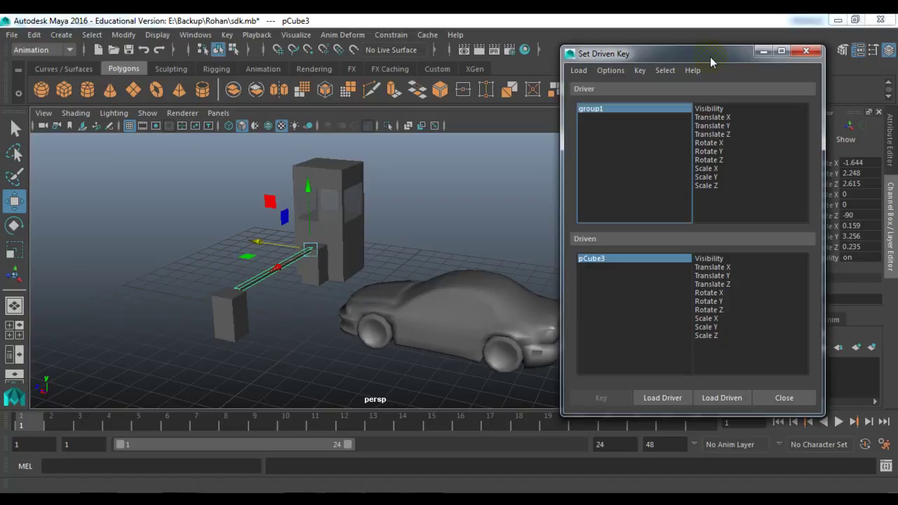
Minimize the Set Driven Key window and freeze the transformations of all objects in the scene.
click(487, 270)
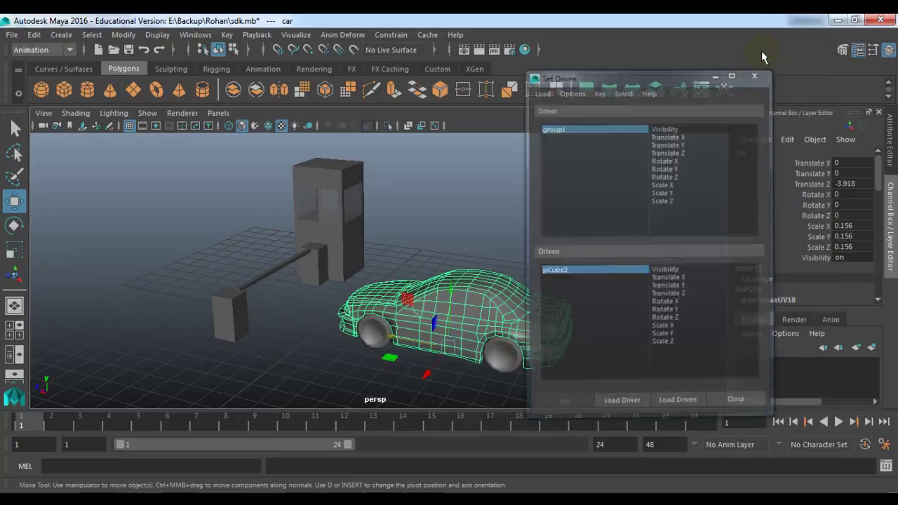
click(763, 51)
click(546, 194)
drag(625, 171, 158, 396)
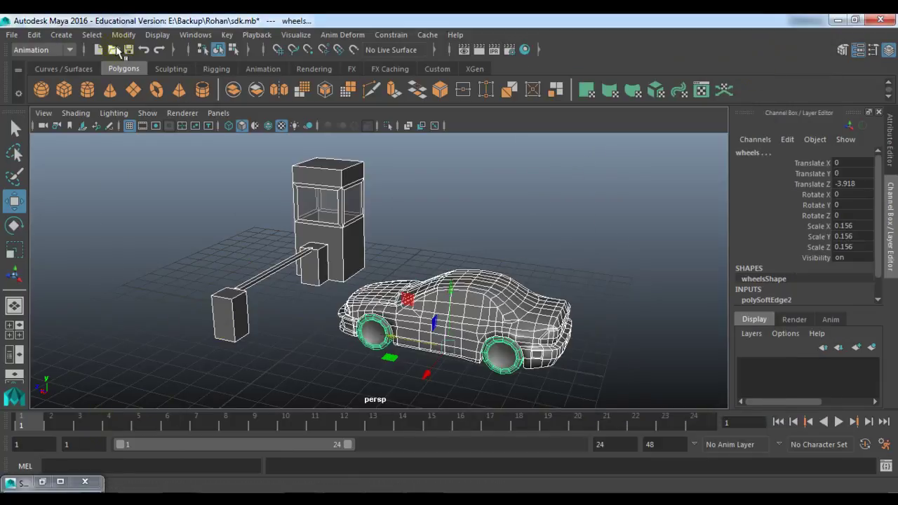
click(123, 34)
click(151, 94)
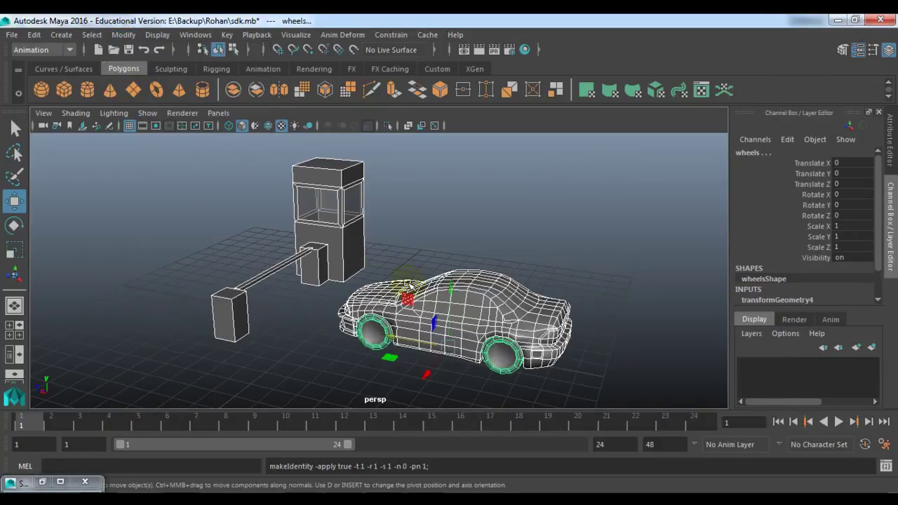
Select the whole car group and freeze its transformations.
shift+click(409, 275)
key(ctrl+g)
click(125, 35)
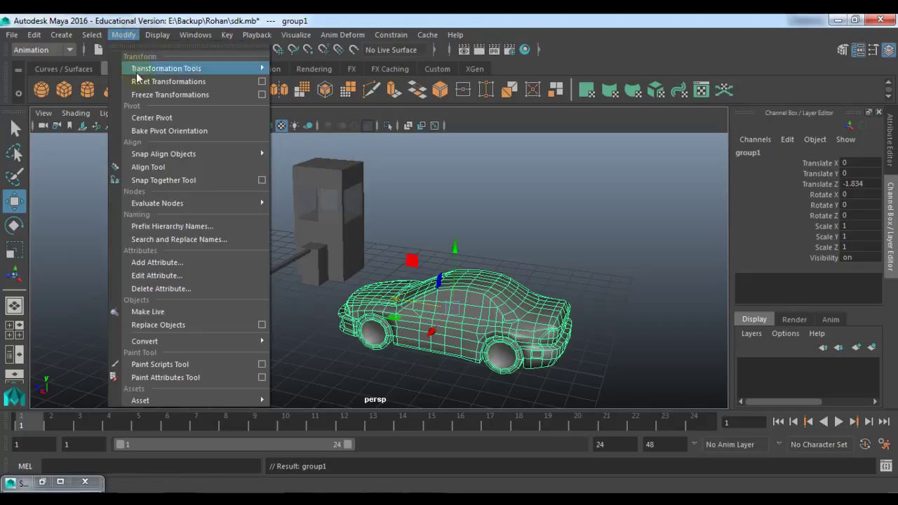
click(151, 93)
Try moving the car group through the barrier and rotating the arm up about 45 degrees in Z, undoing both tests.
click(497, 255)
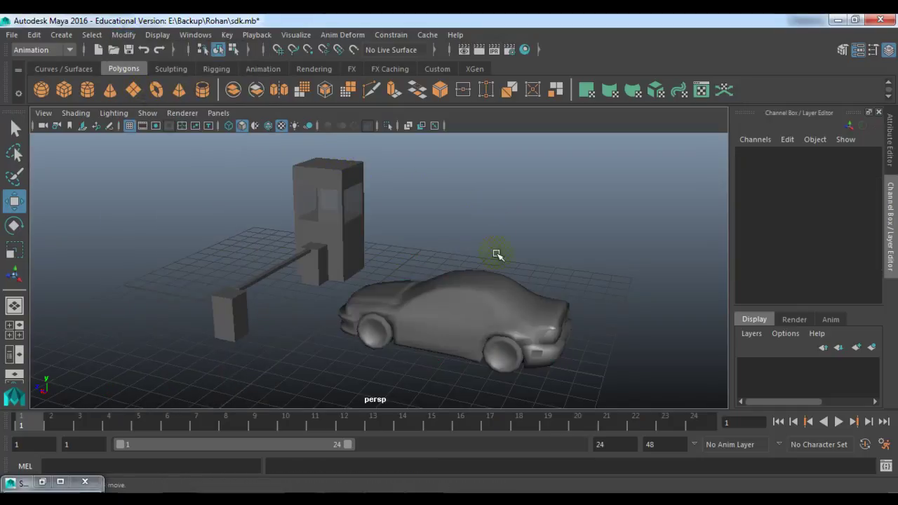
click(495, 289)
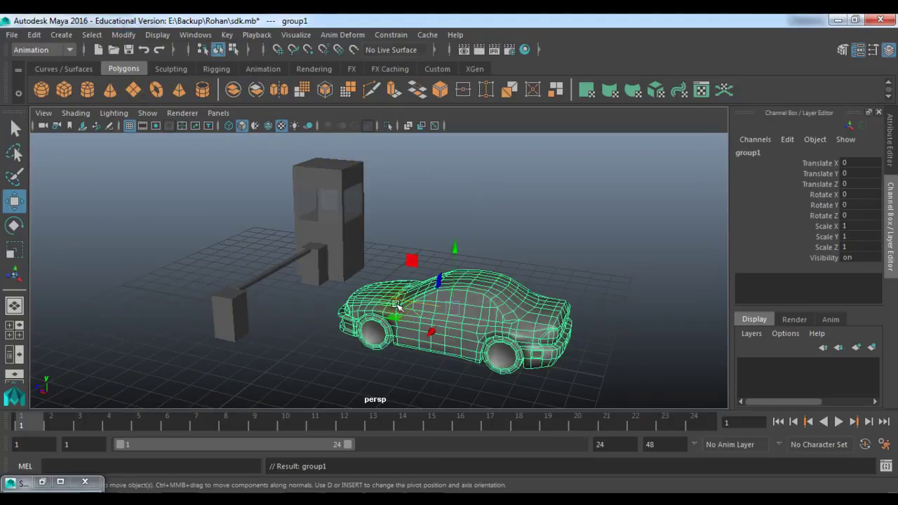
drag(396, 299, 232, 267)
key(ctrl+z)
click(265, 275)
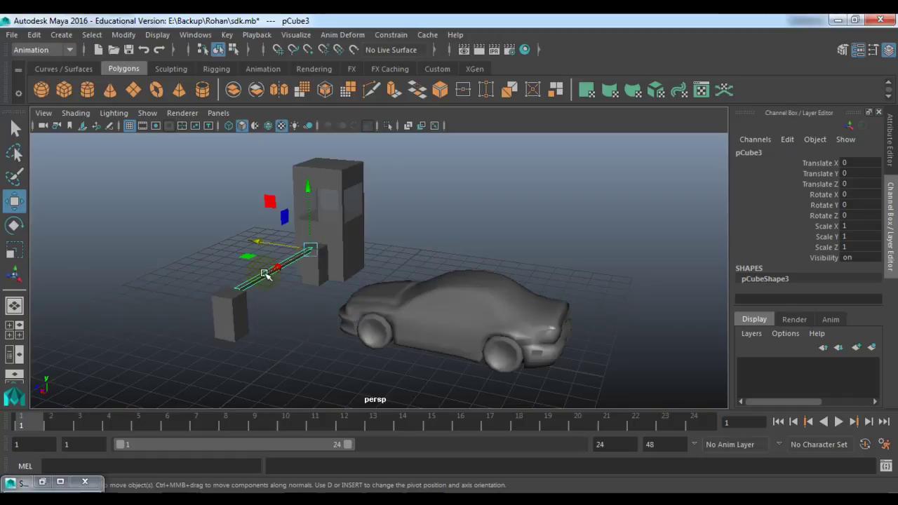
key(e)
drag(281, 251, 310, 209)
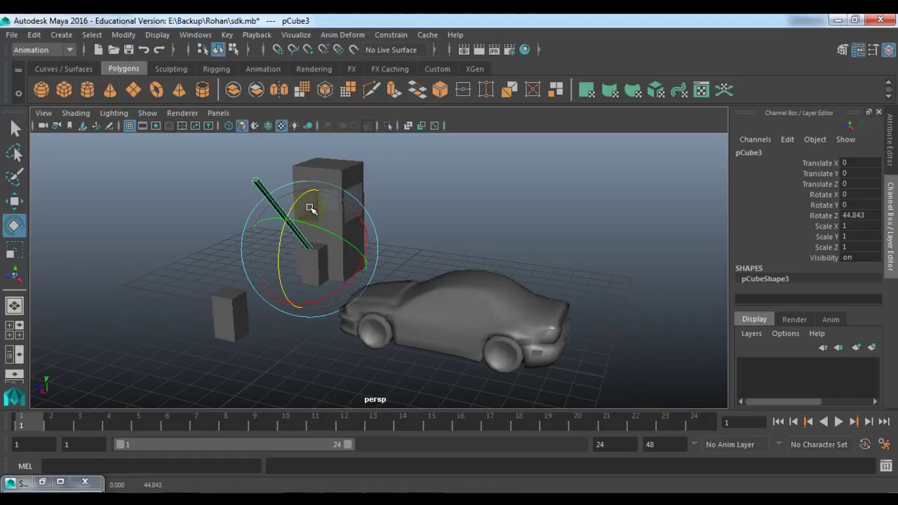
key(ctrl+z)
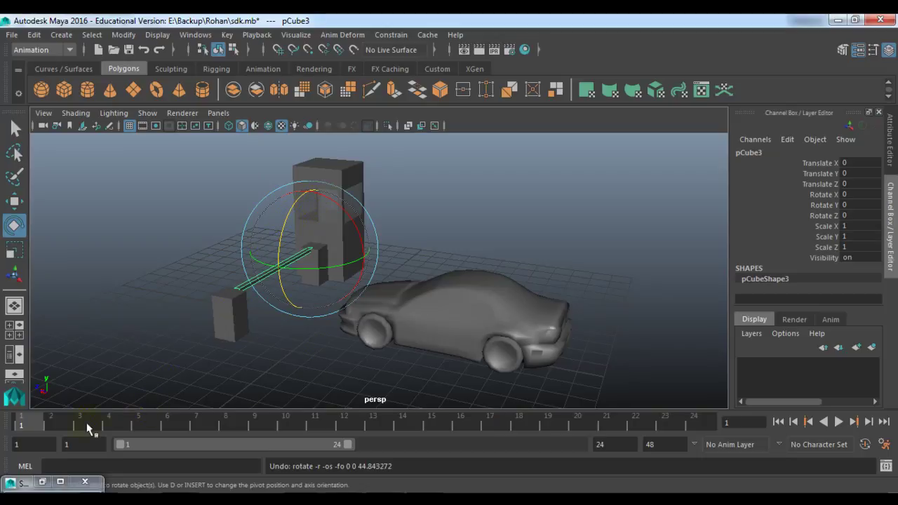
Restore the Set Driven Key window and choose the car group's Translate Z as the driver attribute.
click(56, 483)
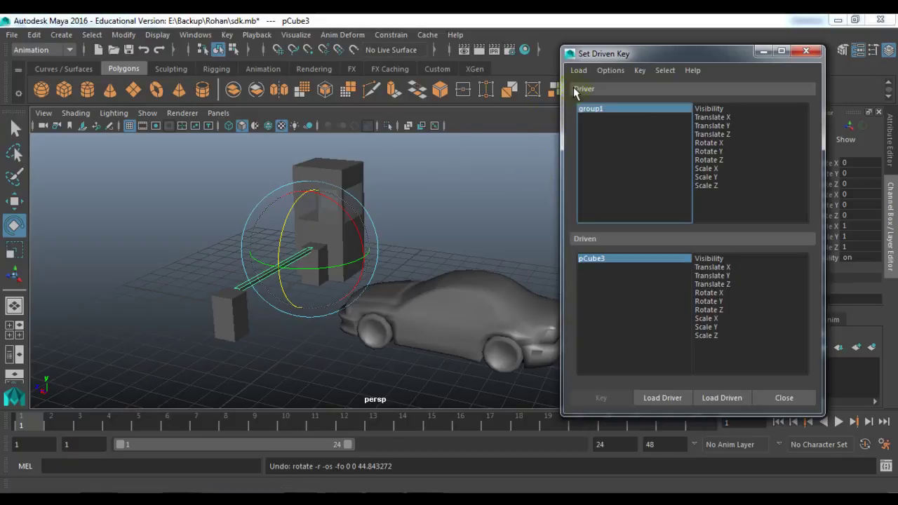
click(447, 155)
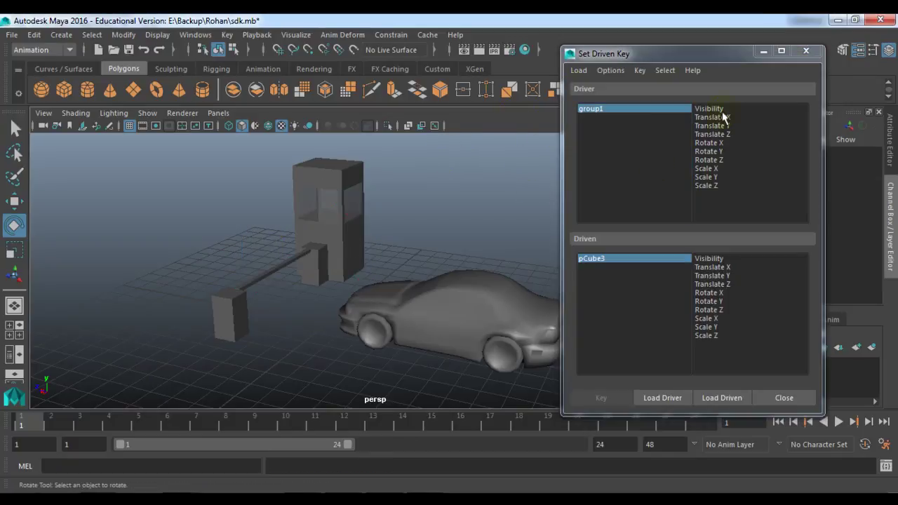
click(668, 109)
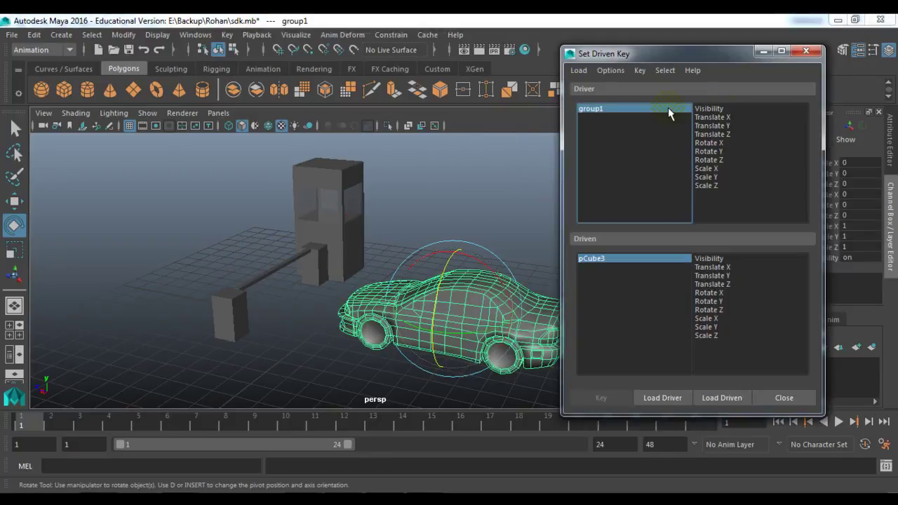
click(728, 135)
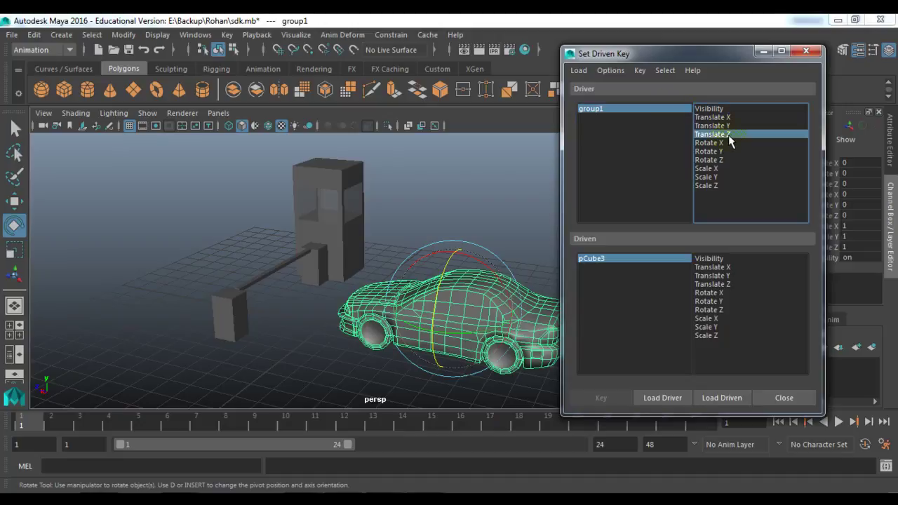
Choose the barrier arm's Rotate Z as the driven attribute and set the first driven key with the arm lowered.
click(593, 259)
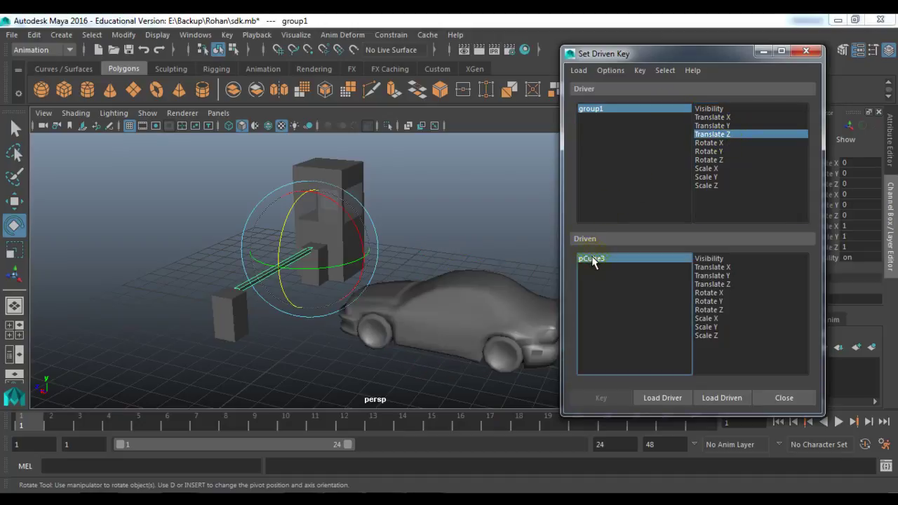
click(719, 311)
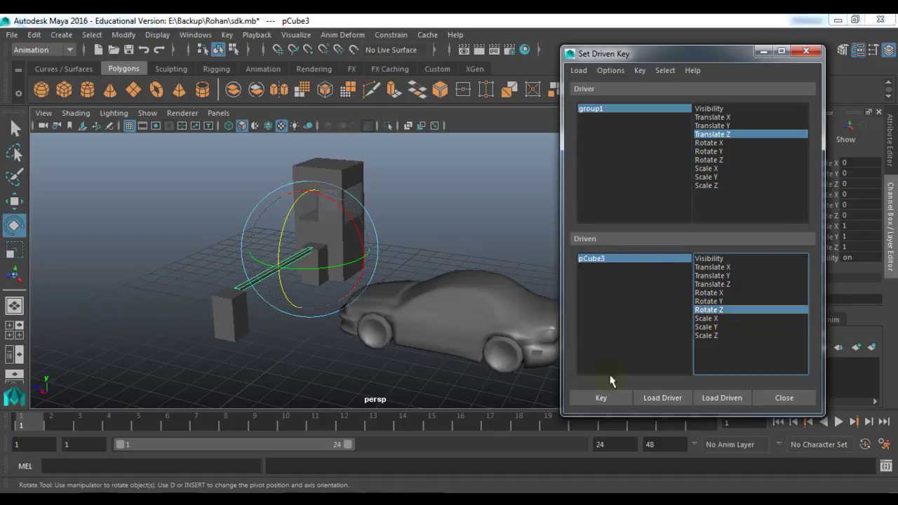
click(607, 398)
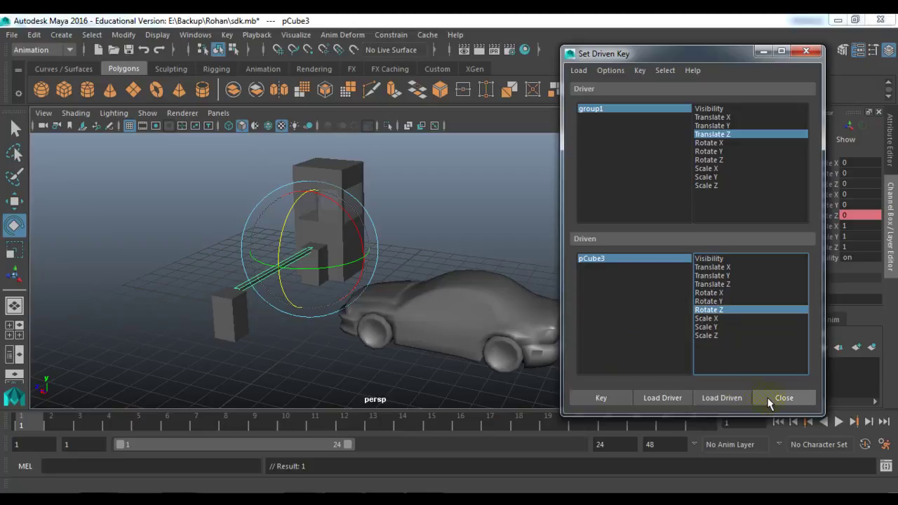
Move the car group forward into the barrier opening, to a Translate Z of about 6.05.
drag(729, 54, 709, 256)
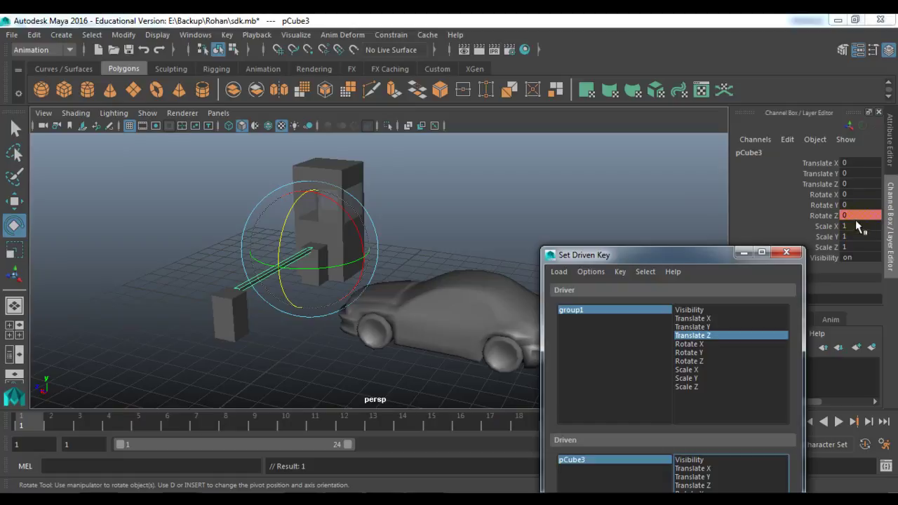
drag(677, 252, 689, 96)
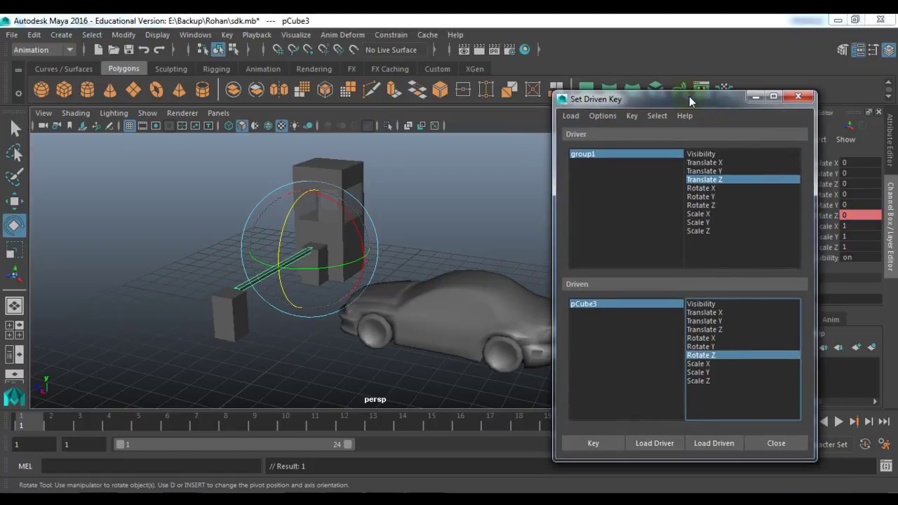
click(629, 160)
alt+drag(377, 156, 386, 223)
key(w)
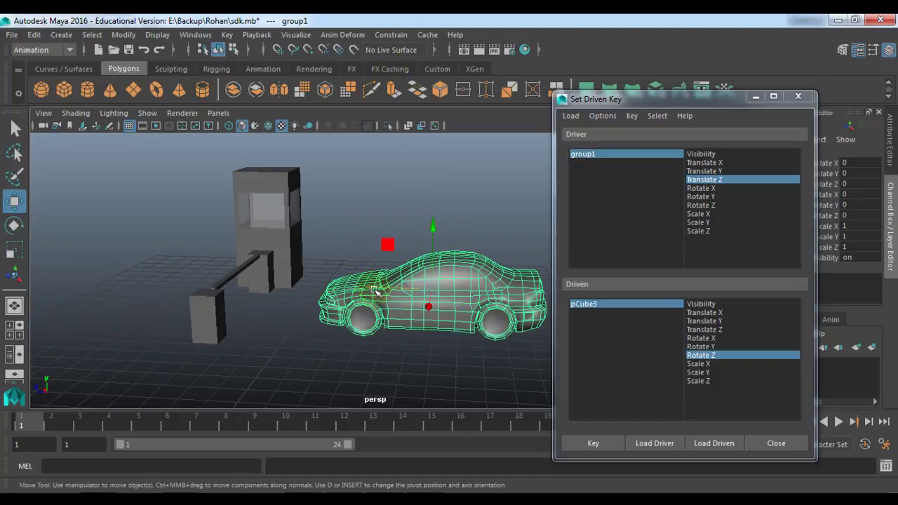
mouse_move(372, 289)
mouse_down()
mouse_move(238, 291)
mouse_move(246, 268)
mouse_move(288, 263)
mouse_move(278, 274)
mouse_move(258, 245)
mouse_move(278, 186)
mouse_move(268, 212)
mouse_move(381, 240)
mouse_move(483, 342)
mouse_up()
Rotate the barrier arm up to a Rotate Z of about 84 and set a driven key for the raised position.
click(231, 271)
key(e)
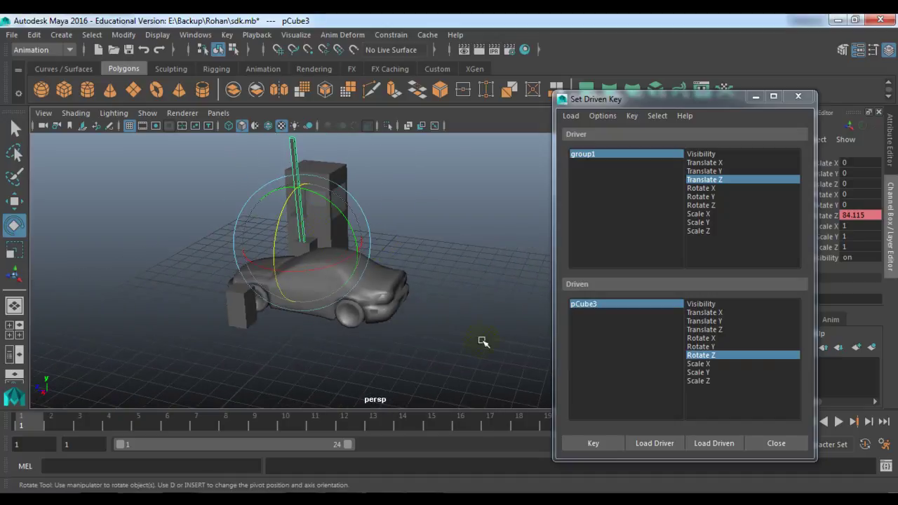
click(585, 443)
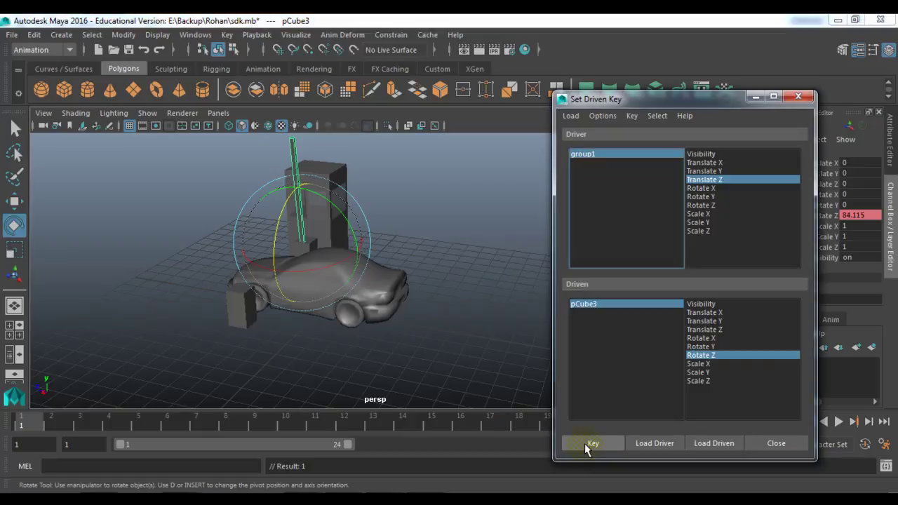
Move the whole car group past the barrier to a Translate Z of about 20.
click(363, 291)
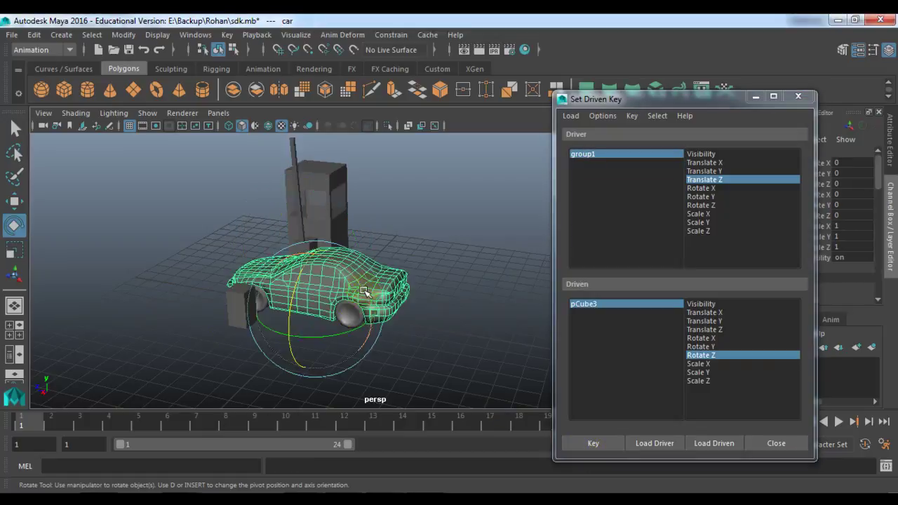
key(Up)
key(w)
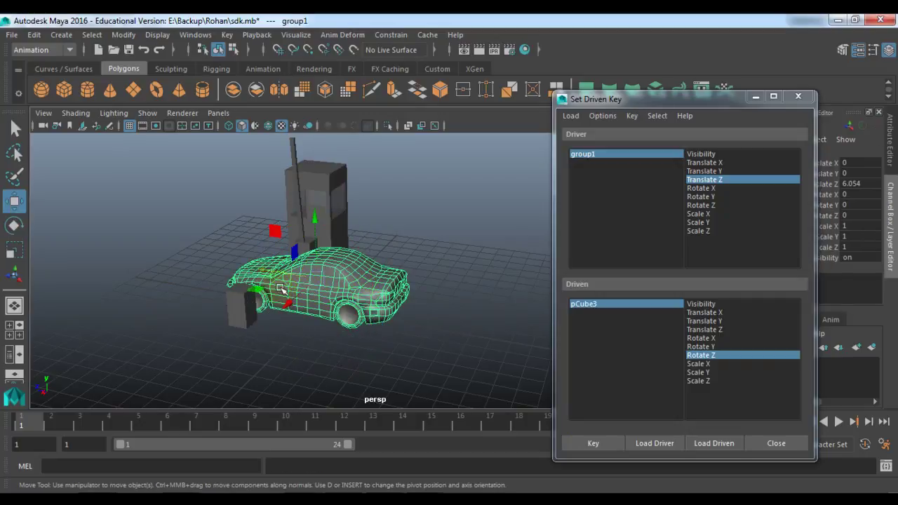
drag(258, 270, 58, 230)
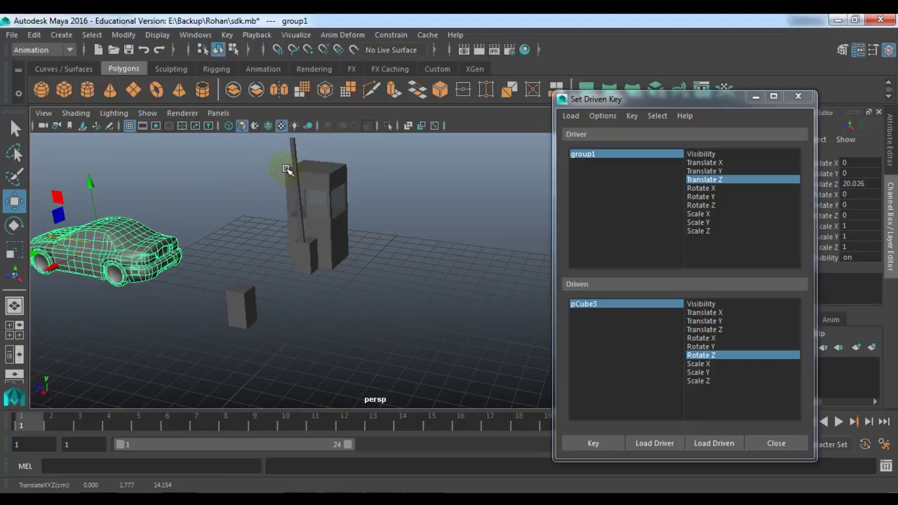
Set the barrier arm's Rotate Z to 0, add a driven key for it, and close Set Driven Key.
click(286, 170)
drag(635, 98, 569, 79)
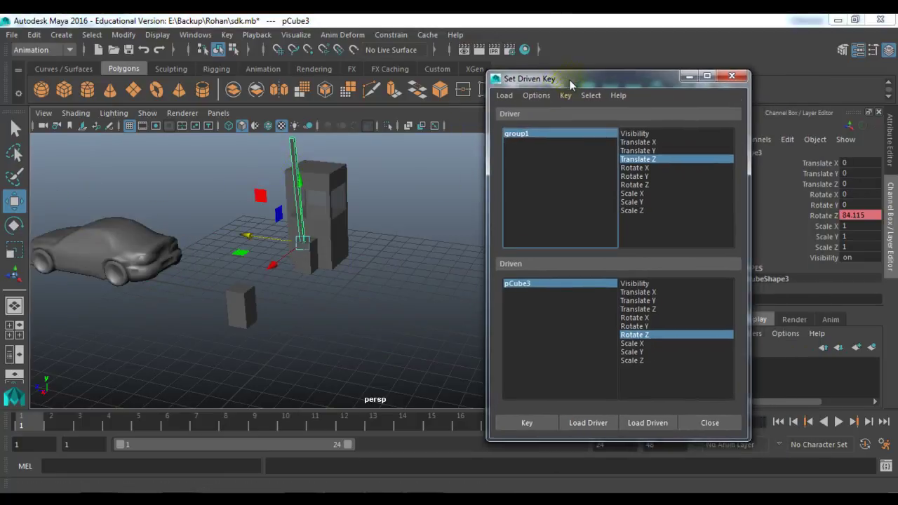
double_click(857, 216)
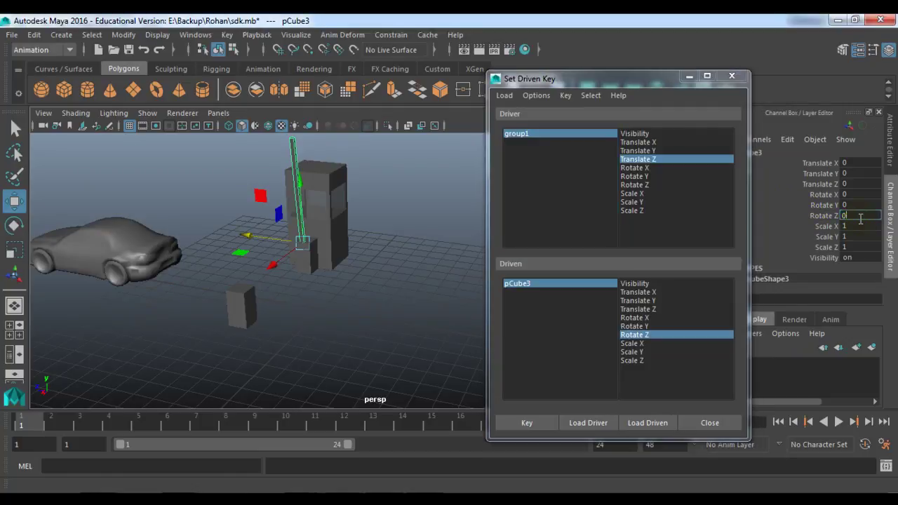
text(0)
key(Return)
click(520, 424)
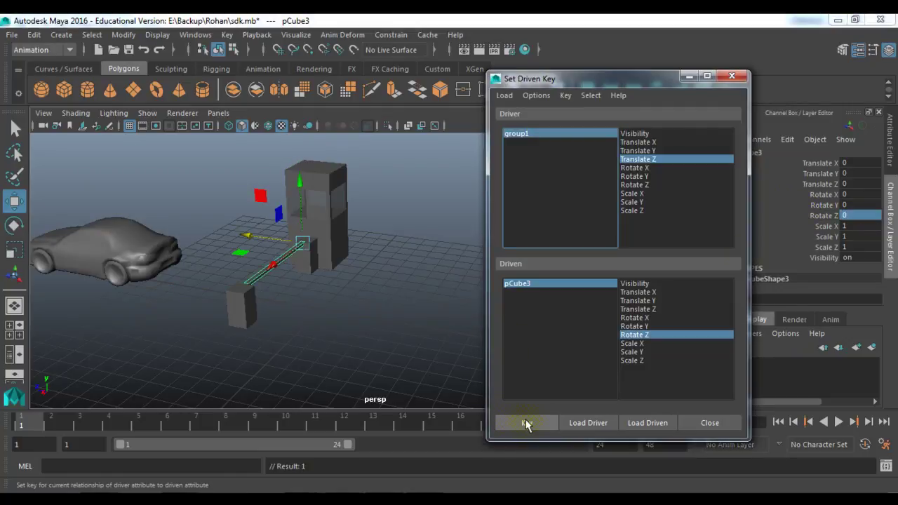
click(698, 426)
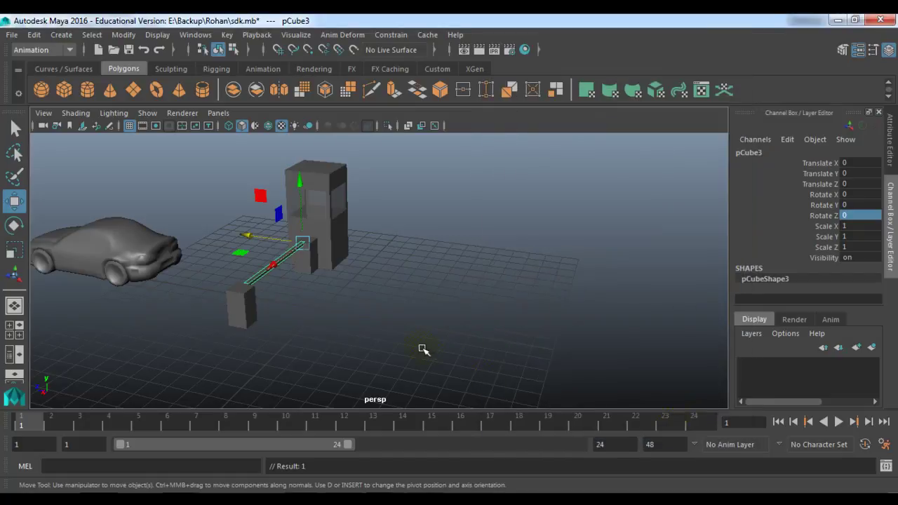
Move the car group back in front of the barrier to a Translate Z of about -1.3 and key it at frame 1.
alt+drag(423, 351, 413, 295)
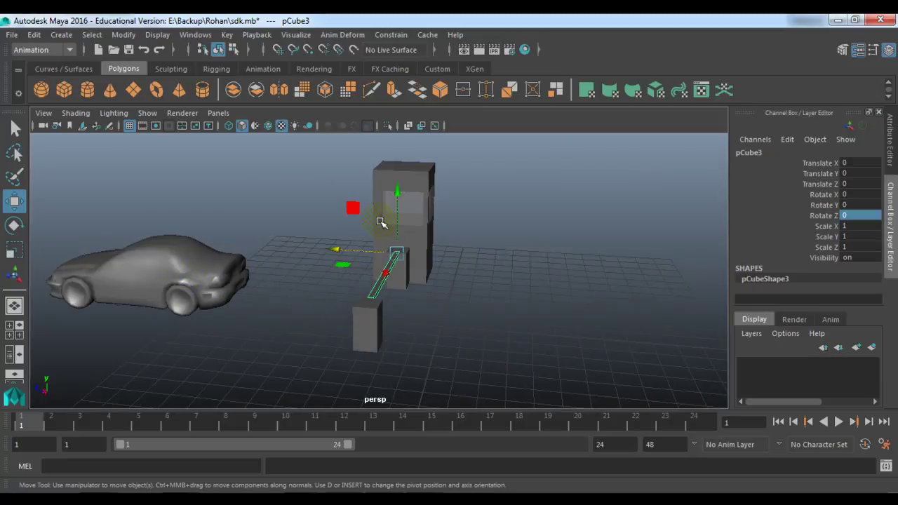
click(208, 273)
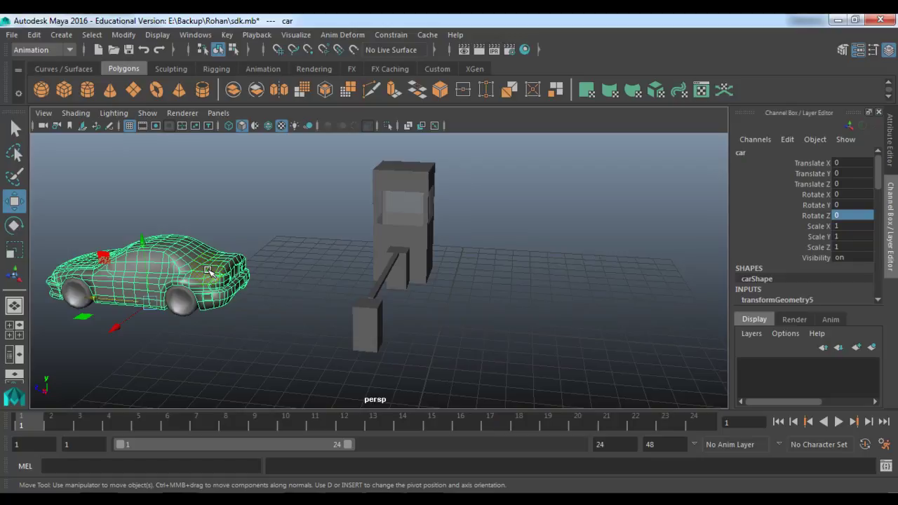
key(ctrl+g)
drag(99, 265, 554, 323)
key(s)
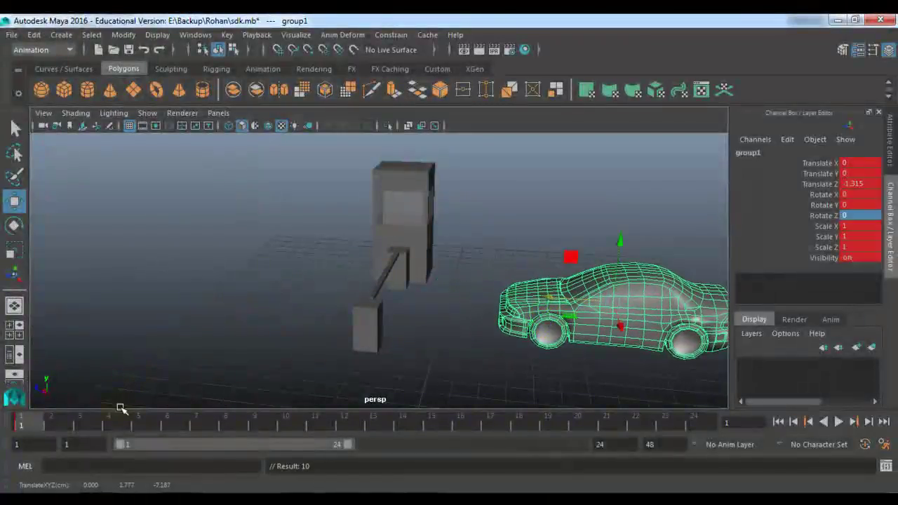
Extend the playback range to 48 frames, then key the car group at frame 48 and move it past the barrier to Translate Z about 20.
drag(349, 445, 626, 429)
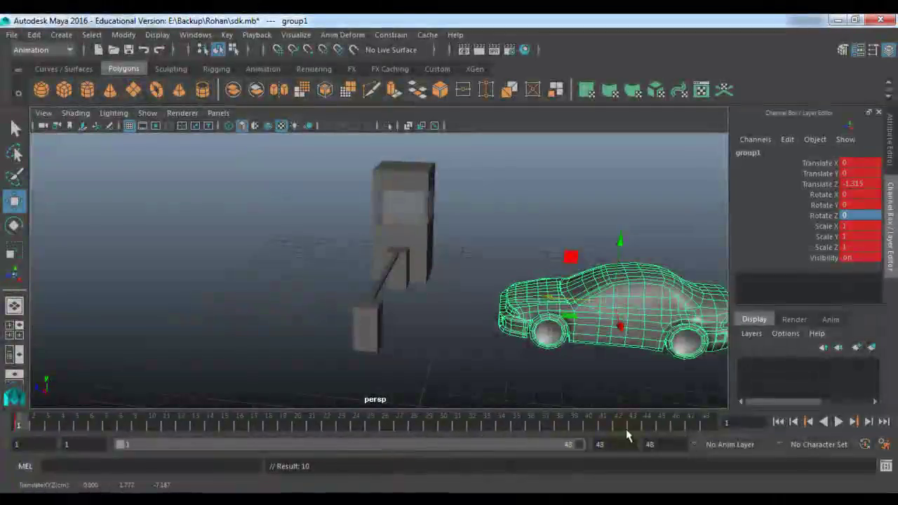
click(707, 419)
key(s)
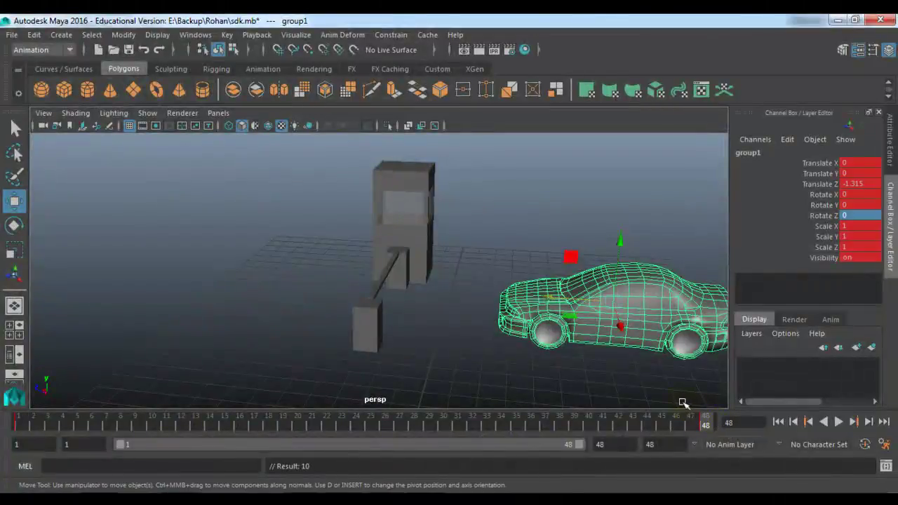
drag(554, 299, 97, 296)
Set the playback speed to Real-time [24 fps] in the Time Slider preferences and save them.
click(885, 445)
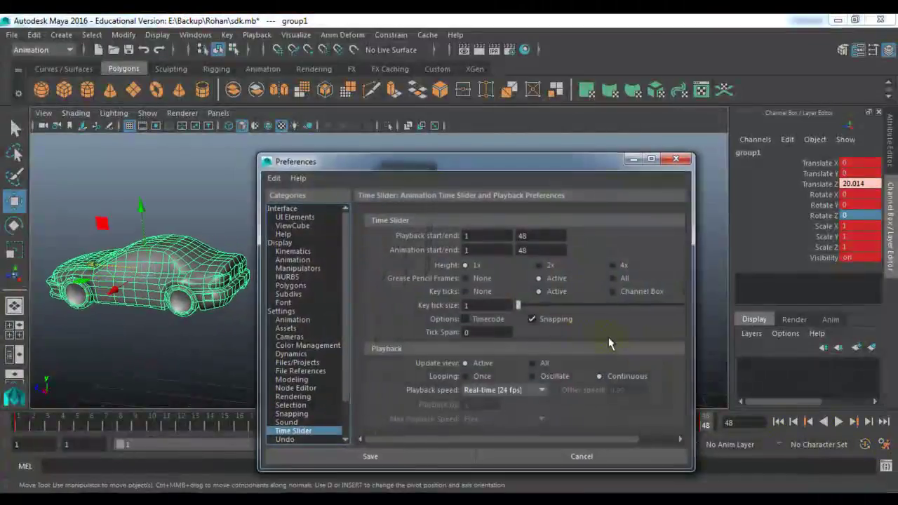
click(499, 388)
click(491, 416)
click(429, 456)
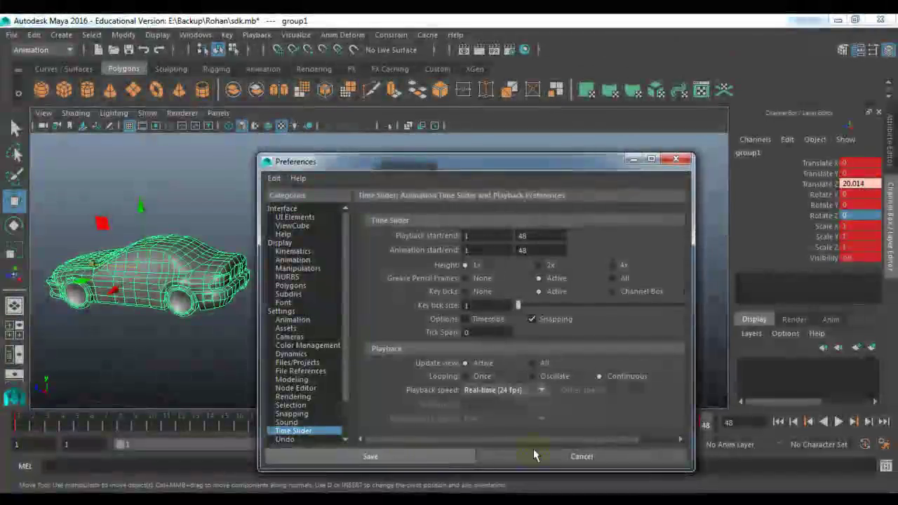
Return to frame 1 and extend the playback range to 60 frames.
click(779, 421)
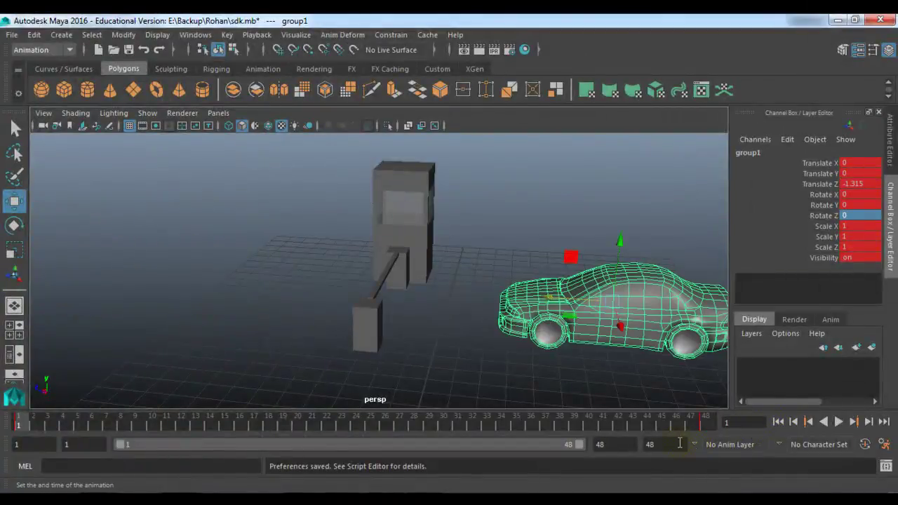
click(650, 444)
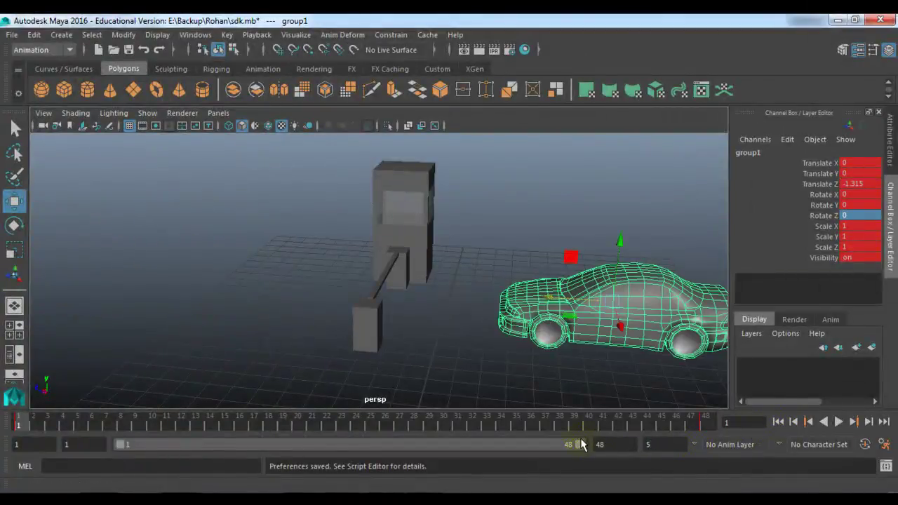
text(60)
key(Return)
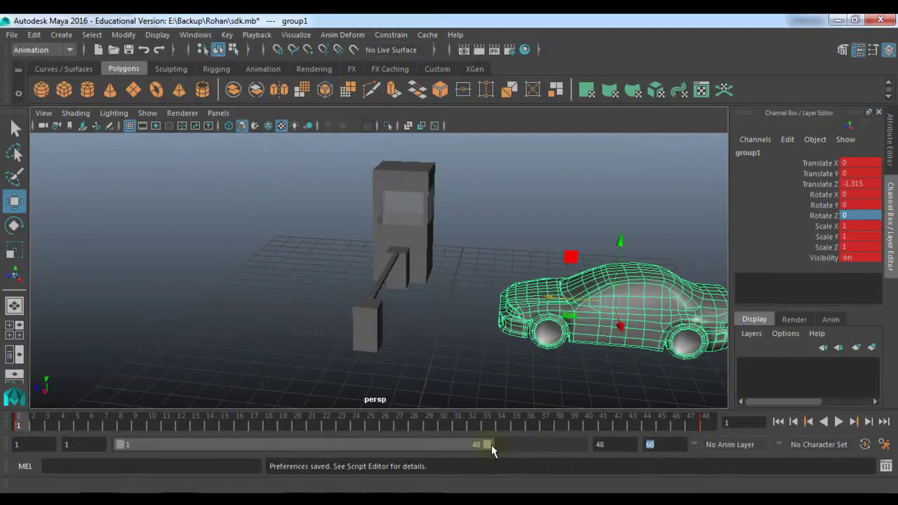
drag(491, 445, 579, 445)
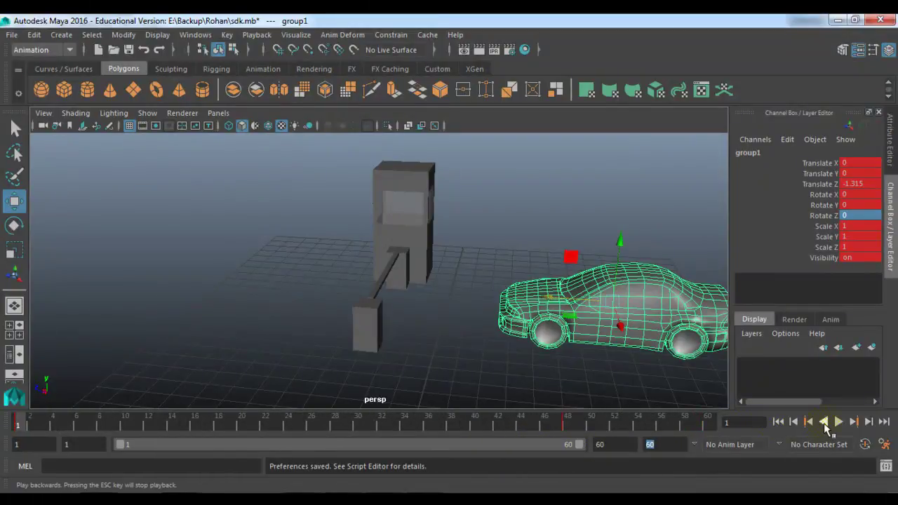
At frame 48, move the car group past the barrier to Translate Z about 19.6 and key it.
click(839, 421)
click(839, 421)
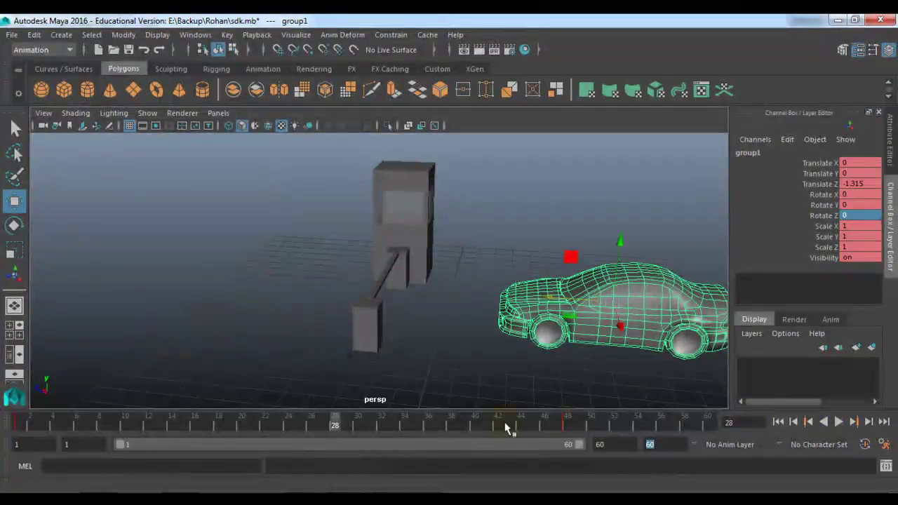
drag(505, 428, 567, 425)
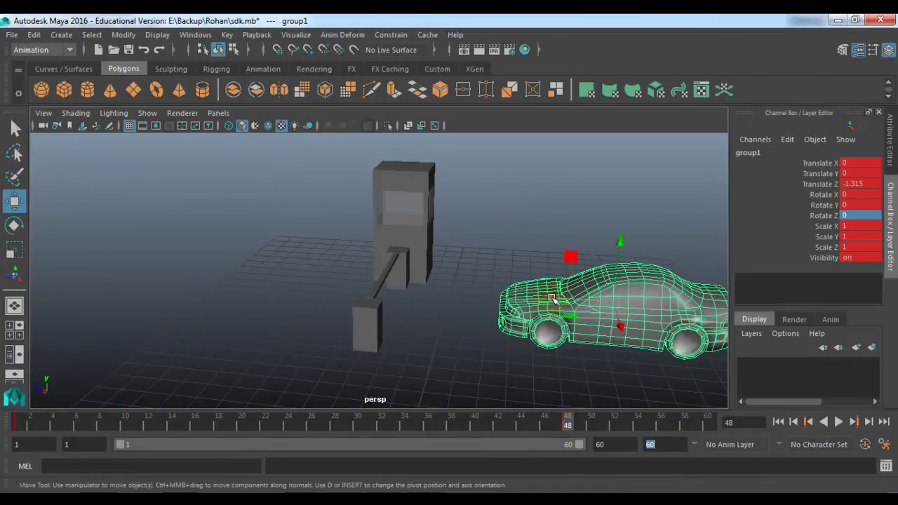
drag(552, 298, 110, 254)
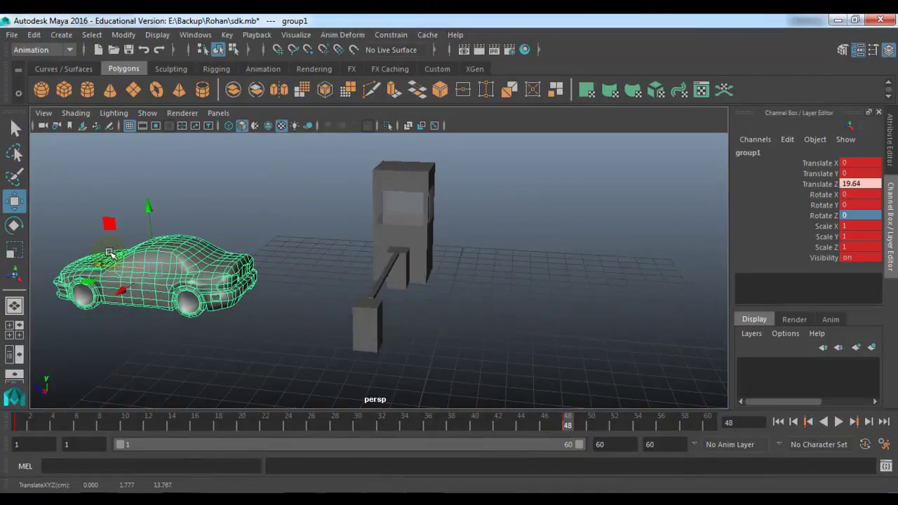
key(s)
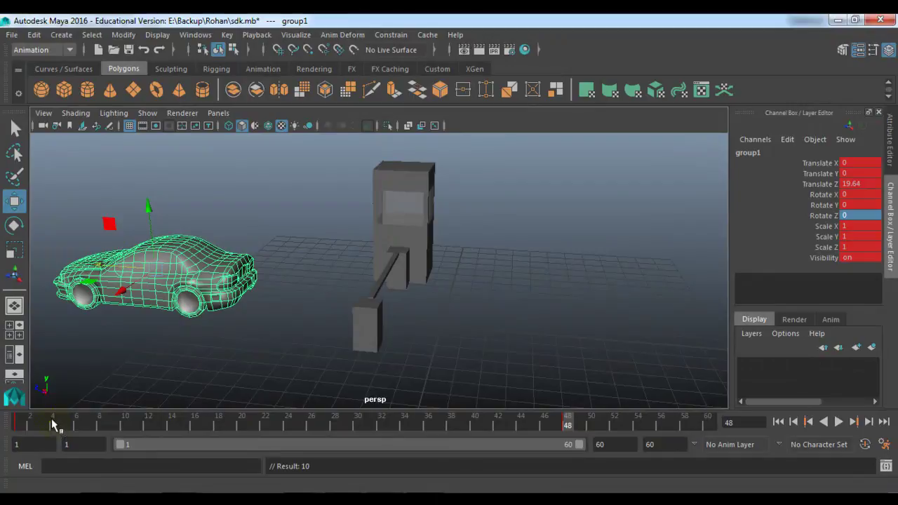
Play the car animation from frame 1 through the barrier and stop playback.
drag(51, 418, 3, 414)
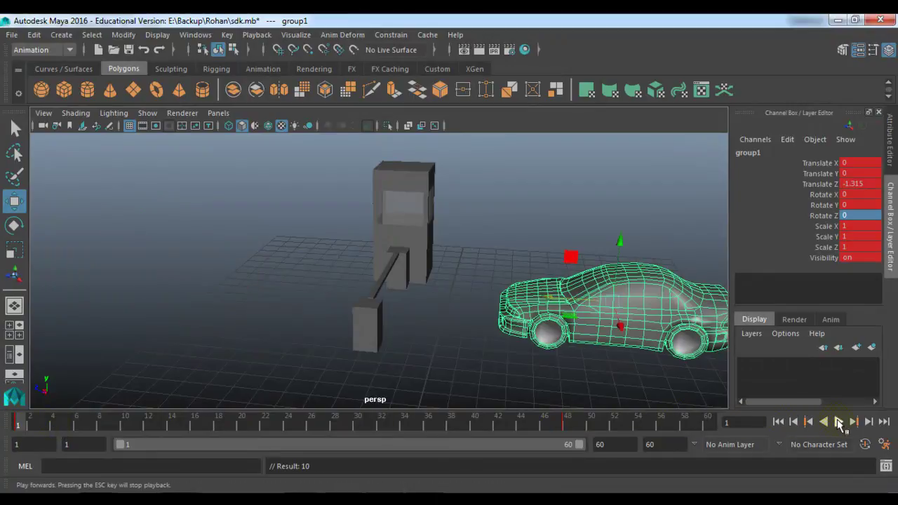
click(838, 422)
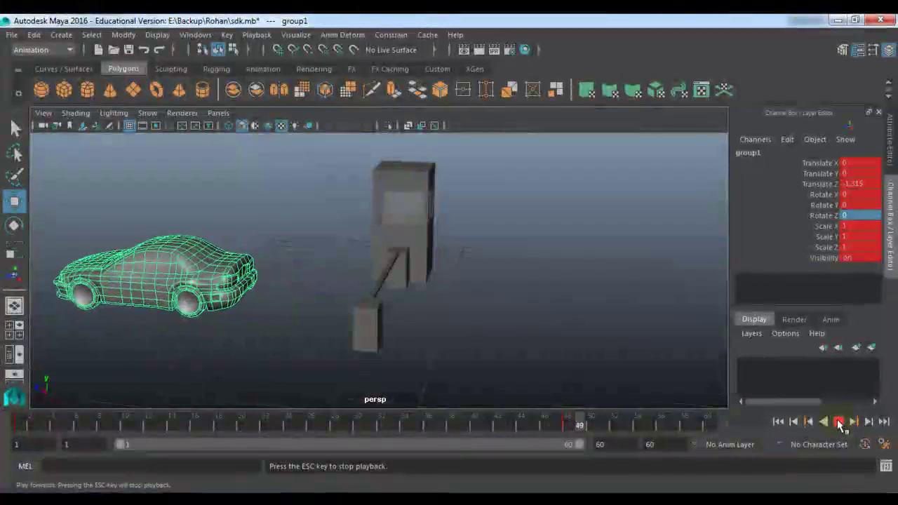
click(839, 422)
Extend the playback range to 120 frames and move the car group's end key to frame 75.
click(650, 444)
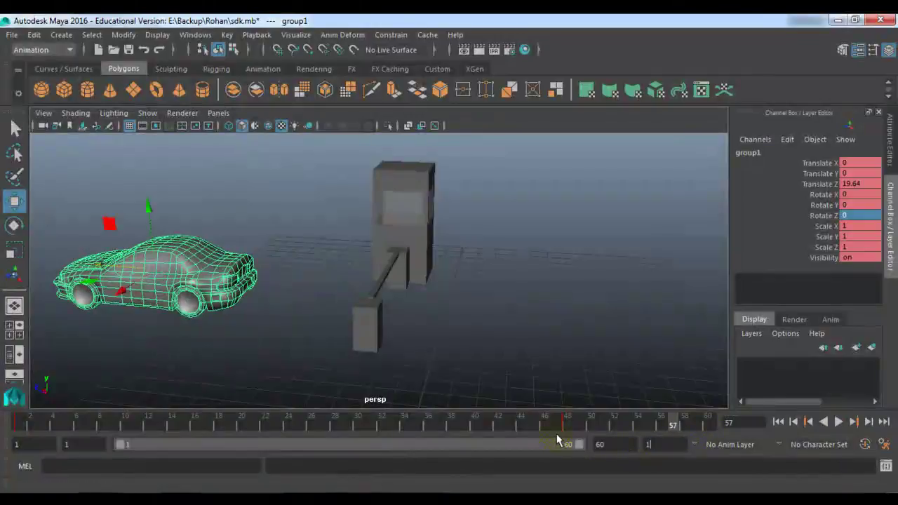
key(Return)
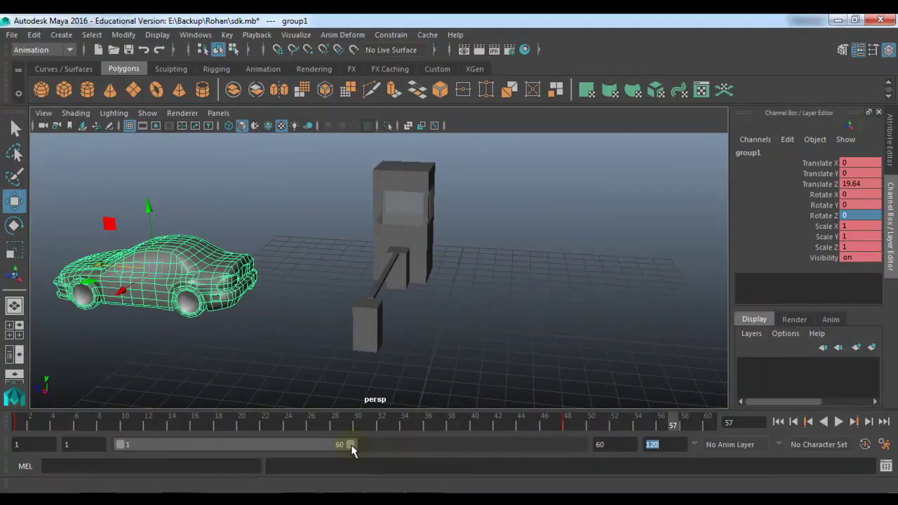
drag(353, 450, 695, 460)
drag(317, 424, 293, 426)
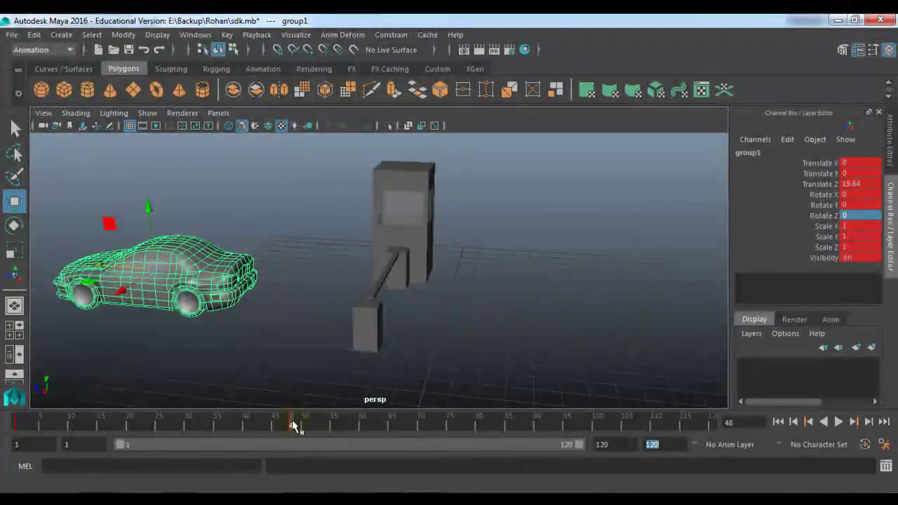
Deselect the car group, play the slower animation to review the barrier arm's motion, and stop playback.
key(alt+v)
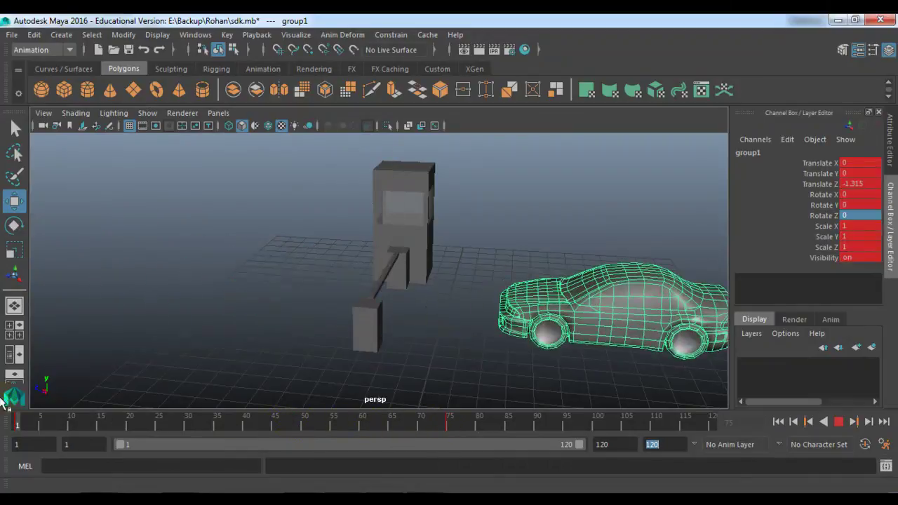
click(231, 325)
click(839, 422)
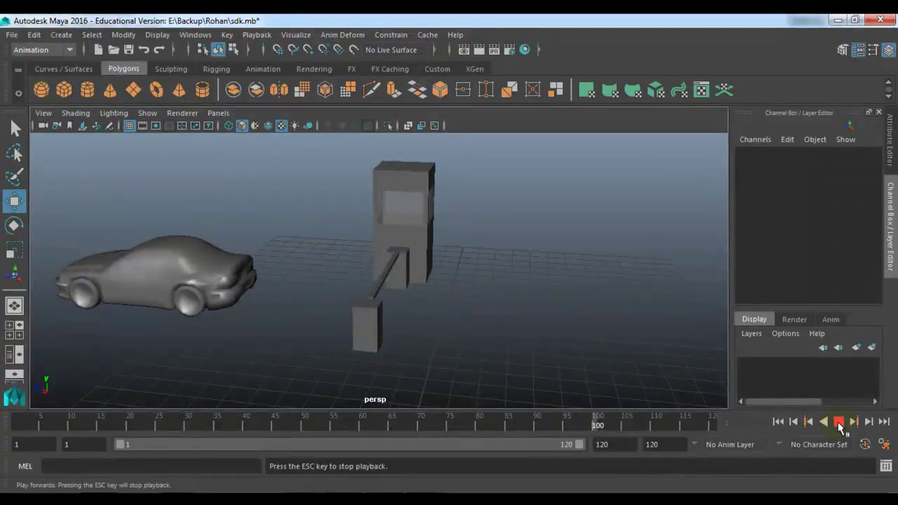
click(839, 423)
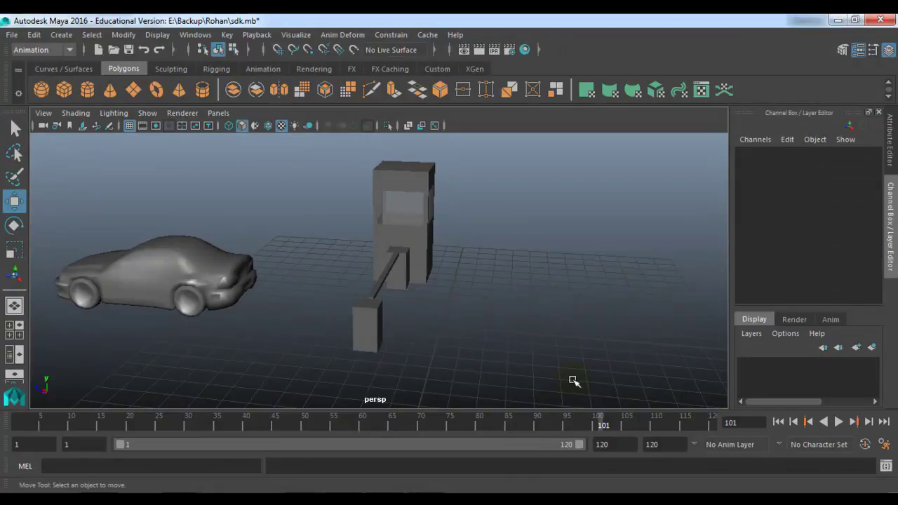
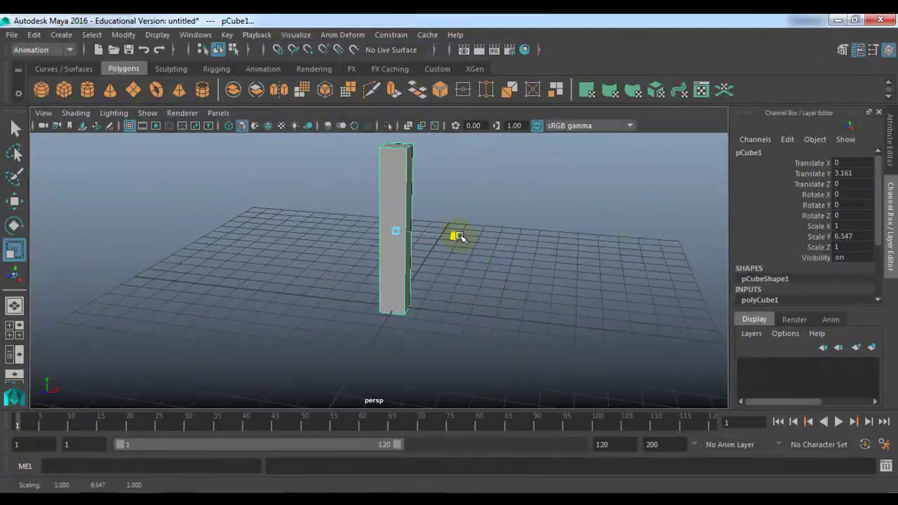
Scale the tall cube into a thin slat with Scale X about 0.51 and Scale Z about 0.11.
alt+drag(411, 271, 330, 243)
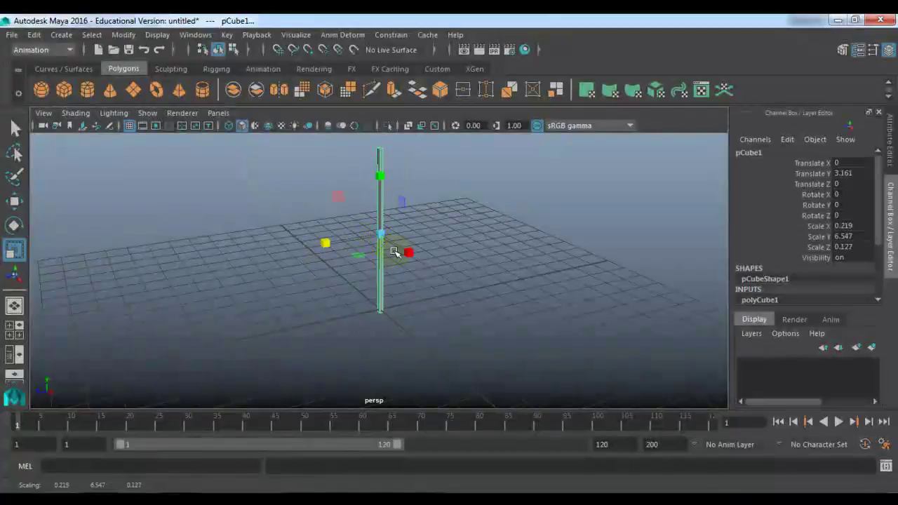
alt+drag(394, 253, 427, 261)
drag(341, 261, 351, 261)
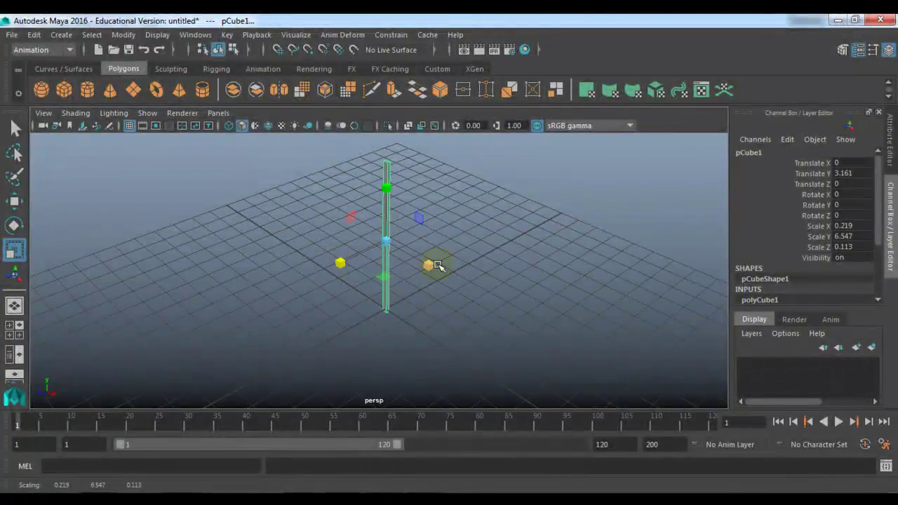
drag(430, 265, 463, 325)
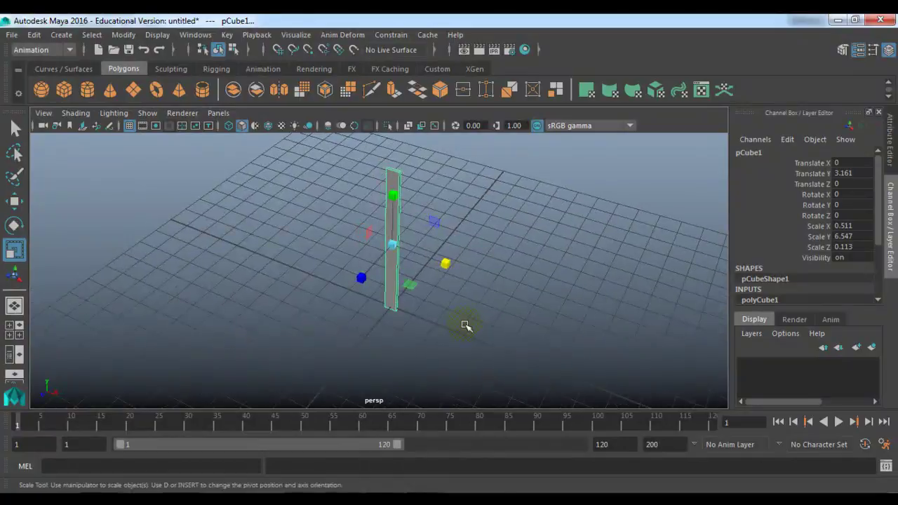
Duplicate the slat about 0.56 units along X and repeat the offset duplication to build a row of twelve slats.
key(w)
key(ctrl+d)
drag(454, 263, 466, 275)
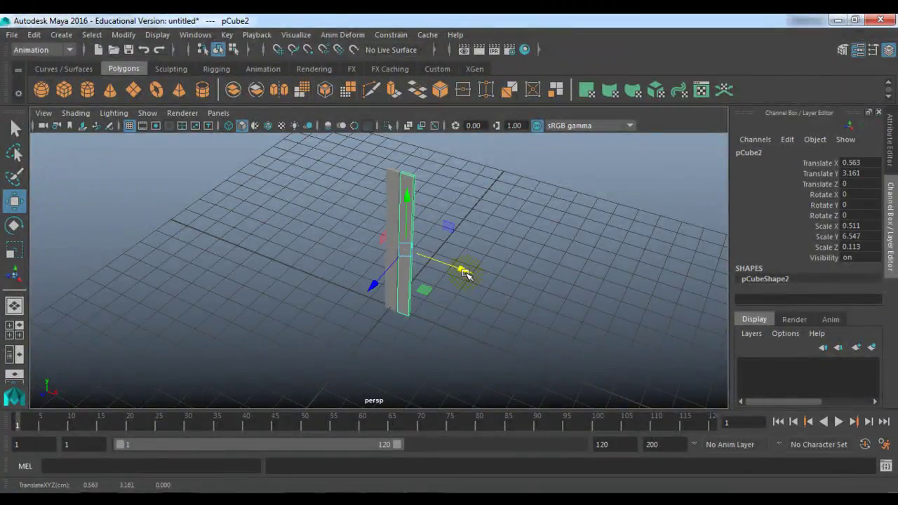
key(shift+d)
key(shift+d)
key(shift+d)
key(shift+d)
key(shift+d)
key(shift+d)
key(shift+d)
key(shift+d)
key(shift+d)
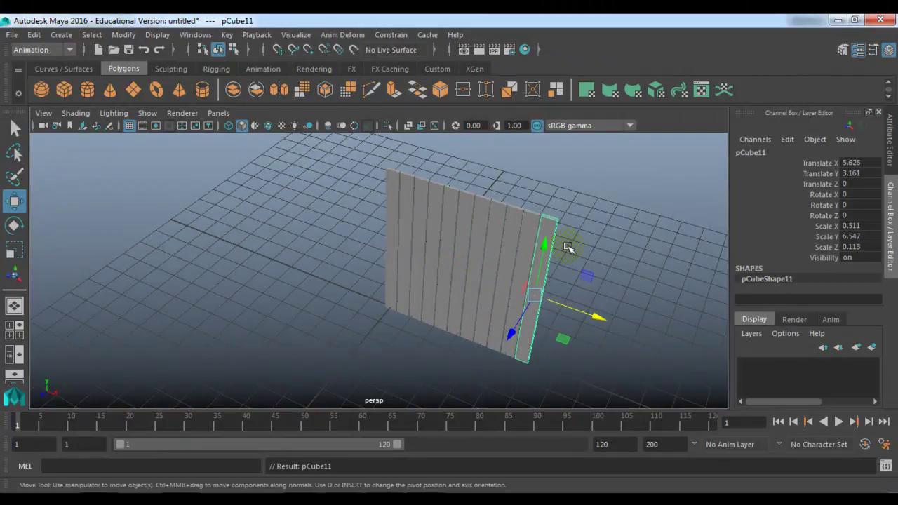
Select all the slats and freeze their transformations.
click(580, 264)
alt+drag(580, 265, 554, 280)
click(123, 34)
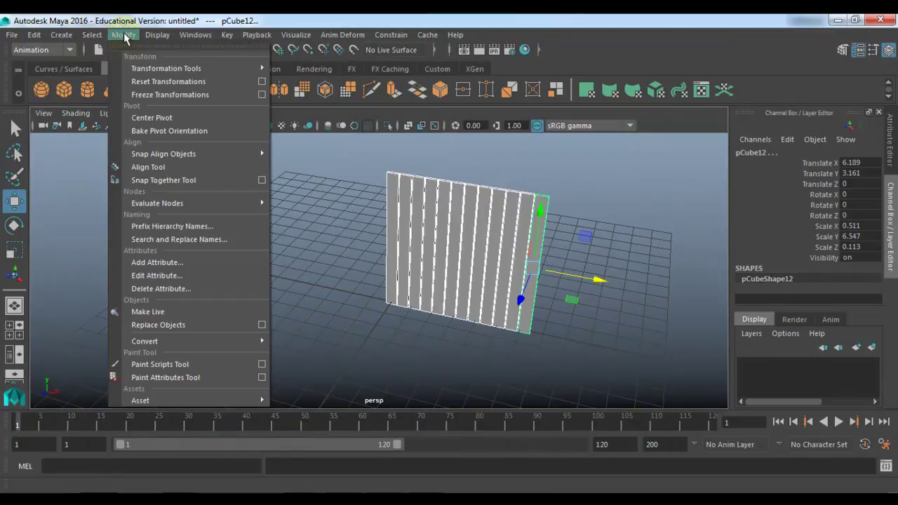
click(135, 96)
alt+drag(311, 246, 281, 231)
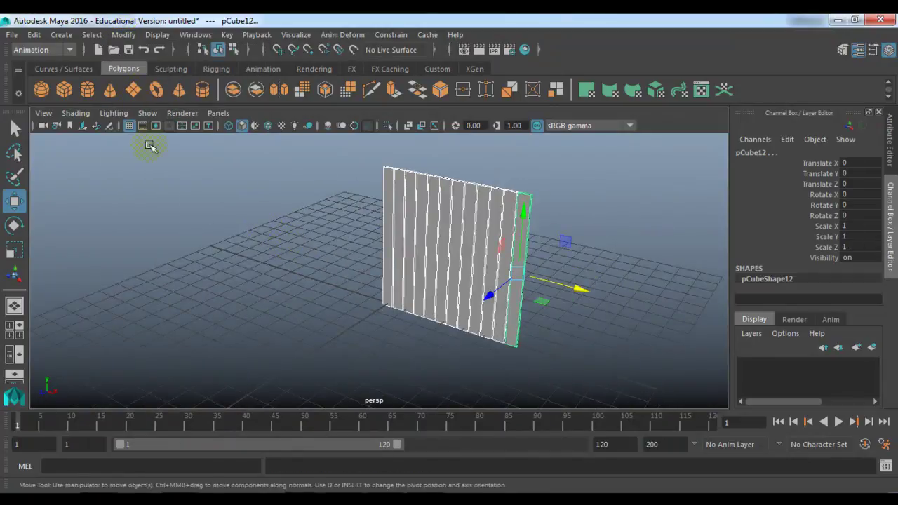
Create a polygon cube and place it in front of the slats at about X 3.15, Y 0.51, Z 2.04.
click(61, 94)
middle_drag(397, 313, 413, 338)
drag(412, 337, 453, 349)
drag(409, 298, 525, 308)
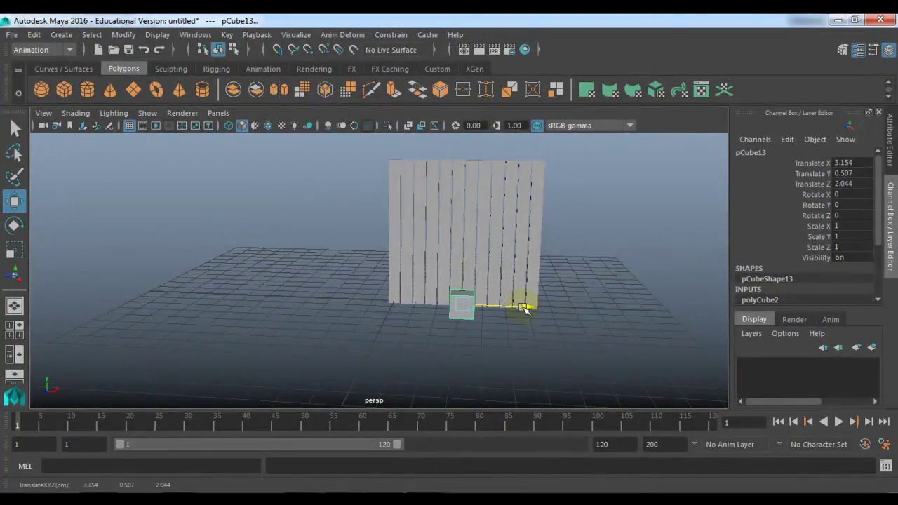
Freeze the transformations of the small cube in front of the slats.
click(123, 34)
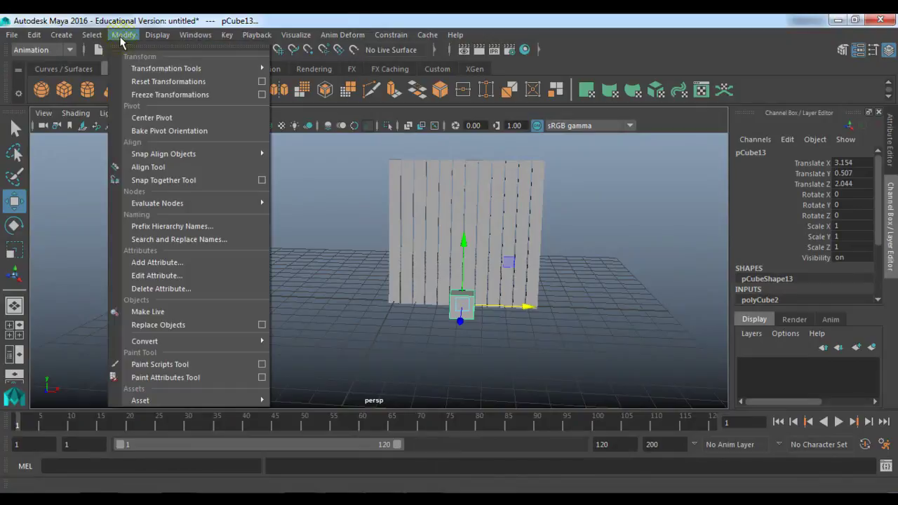
click(141, 94)
click(329, 283)
alt+drag(335, 306, 361, 302)
Display wireframe on shaded in the viewport and slide the small cube along X to Translate X about 3.
click(346, 327)
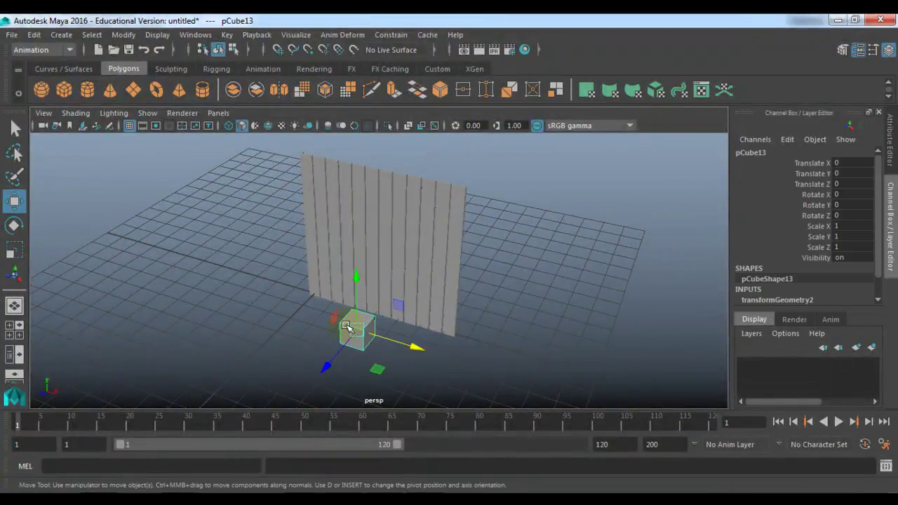
click(268, 124)
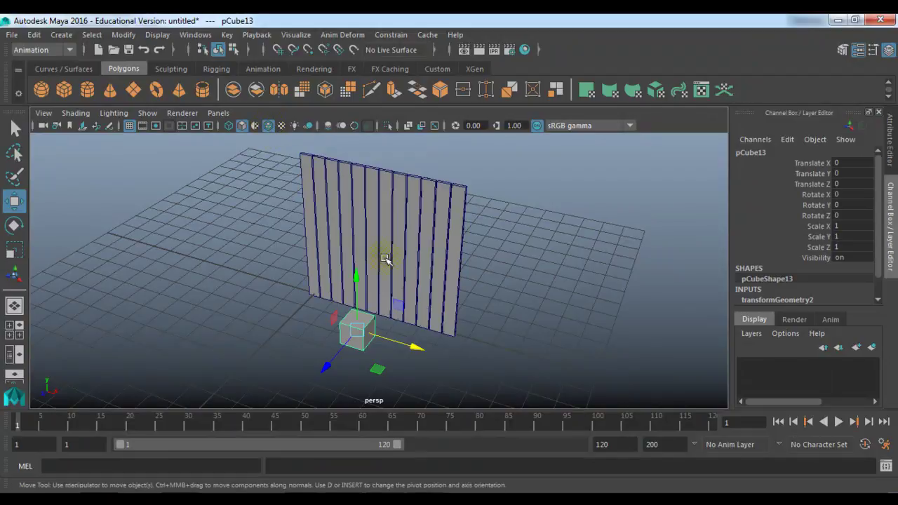
alt+drag(385, 257, 426, 290)
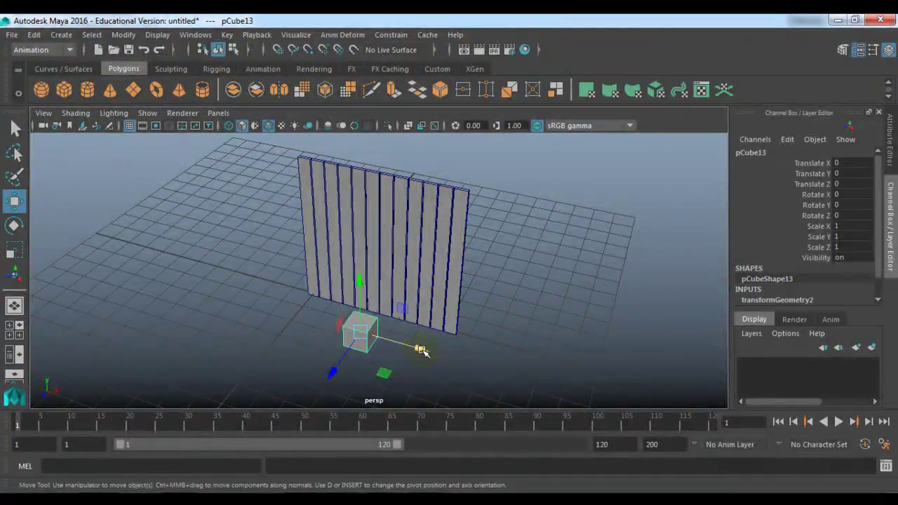
drag(421, 349, 506, 359)
Try rotating all the slats together to Rotate Y about 122, and undo the rotation.
drag(498, 251, 252, 184)
key(e)
alt+drag(378, 300, 401, 295)
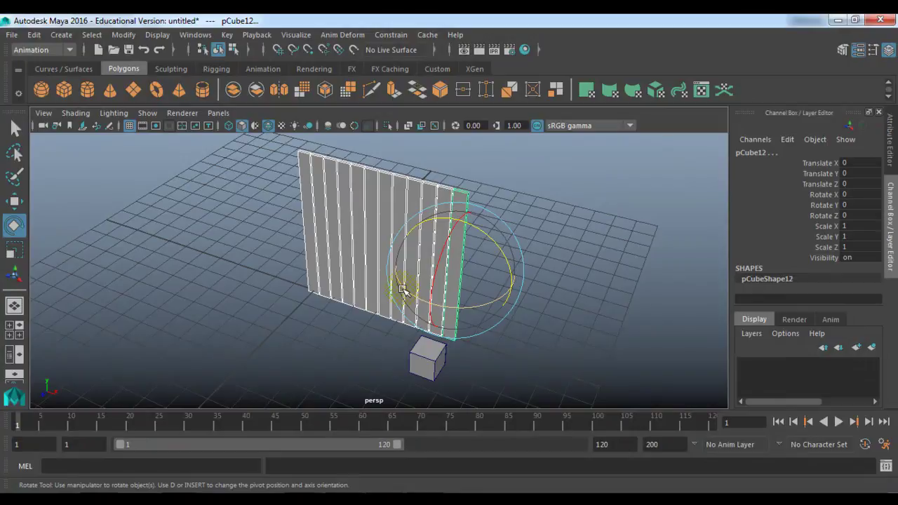
drag(406, 289, 505, 317)
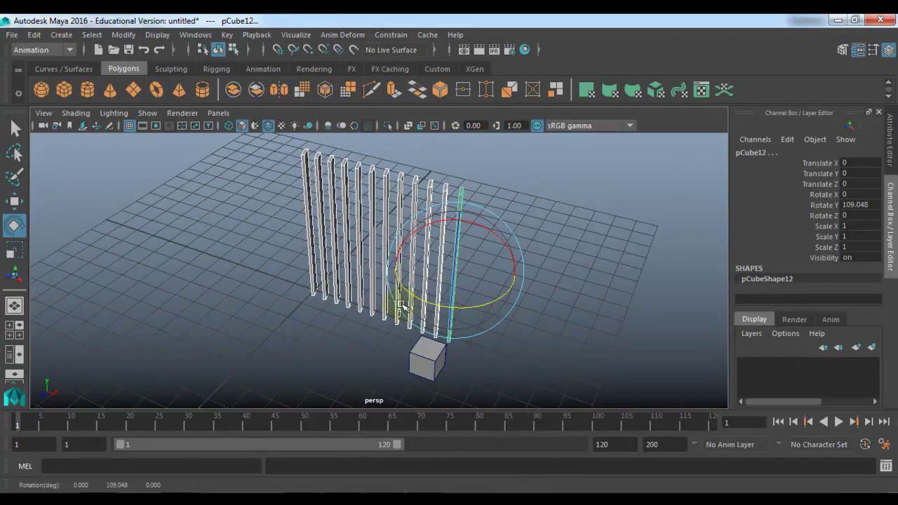
drag(417, 297, 427, 298)
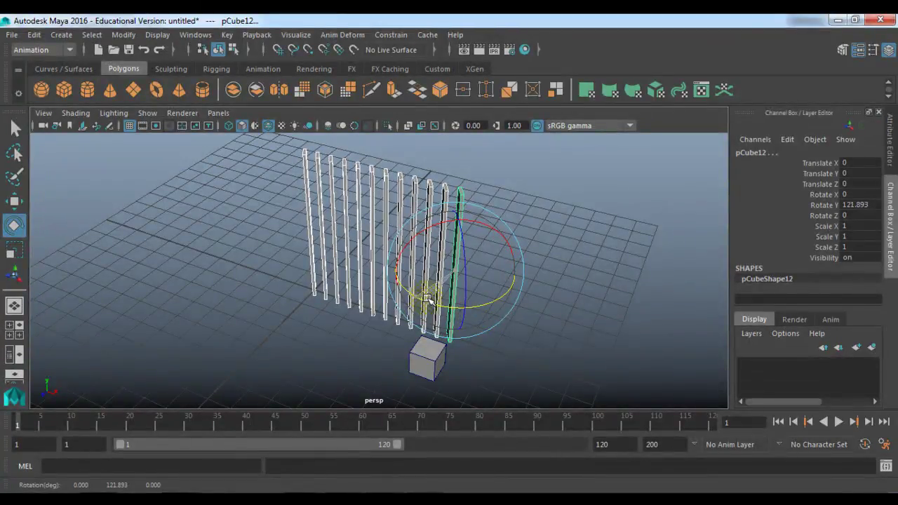
key(ctrl+z)
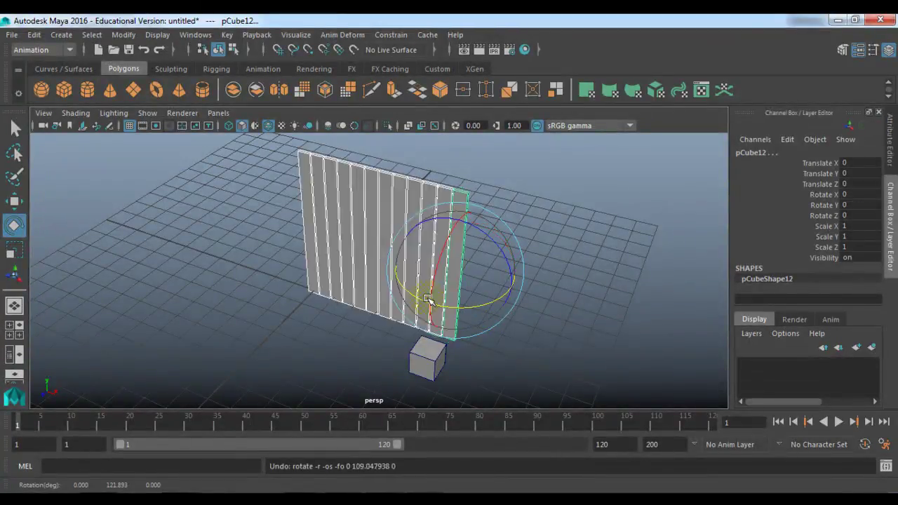
Try sliding the cube about 7.3 units along negative X and rotating all slats to Rotate Y about -107, and undo both.
key(w)
click(426, 358)
drag(474, 377, 309, 225)
drag(517, 271, 385, 275)
key(e)
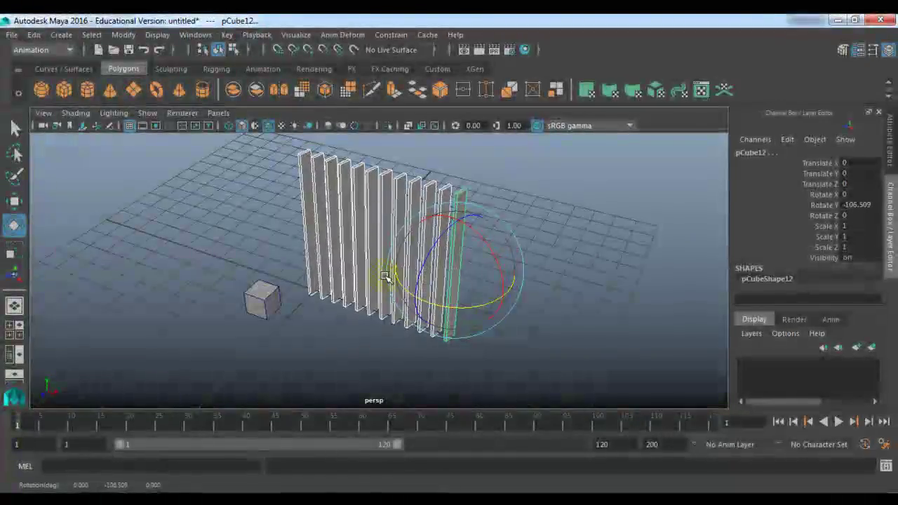
key(ctrl+z)
key(ctrl+z)
key(ctrl+z)
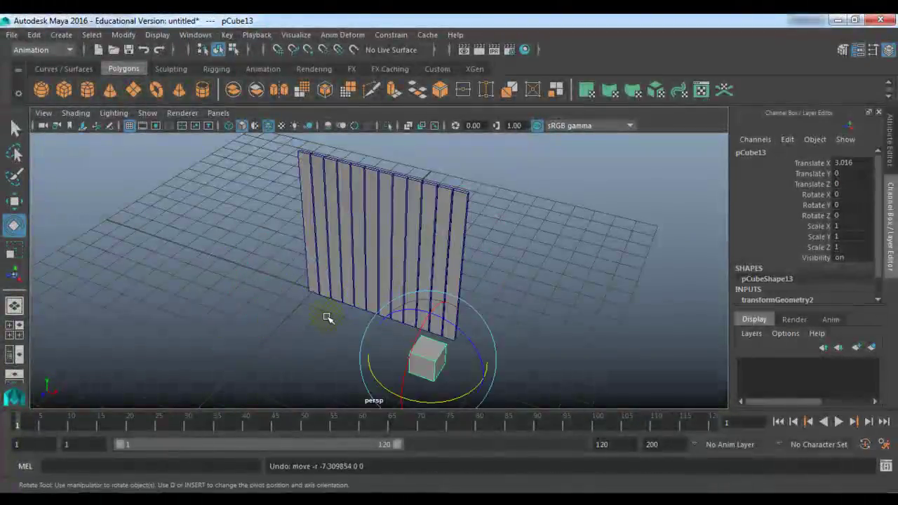
Reset the small cube's Translate X to 0 and clear the selection.
key(ctrl+z)
click(426, 360)
key(w)
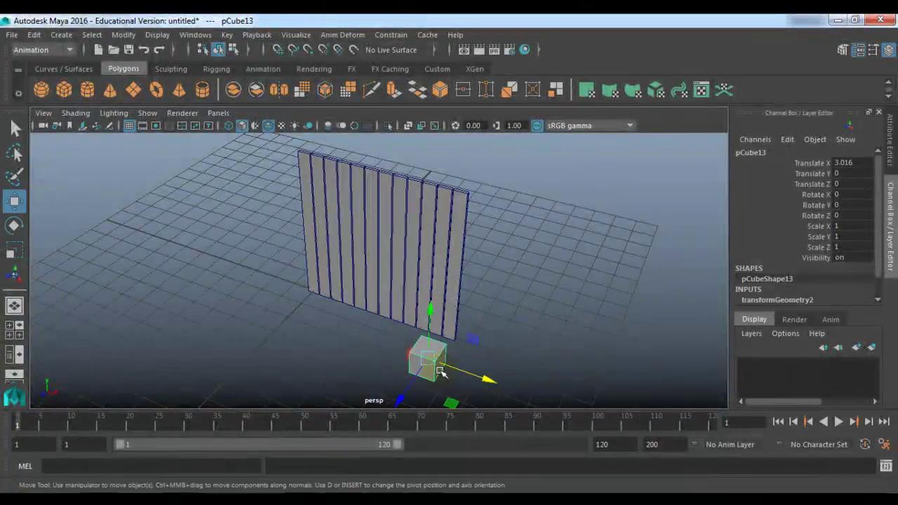
click(855, 164)
text(0)
key(Return)
click(572, 231)
alt+right_drag(572, 230, 513, 332)
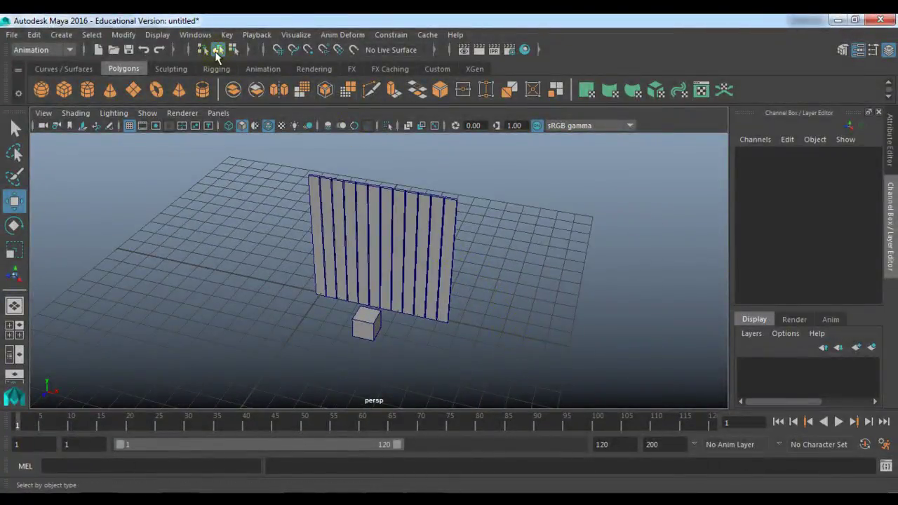
click(227, 35)
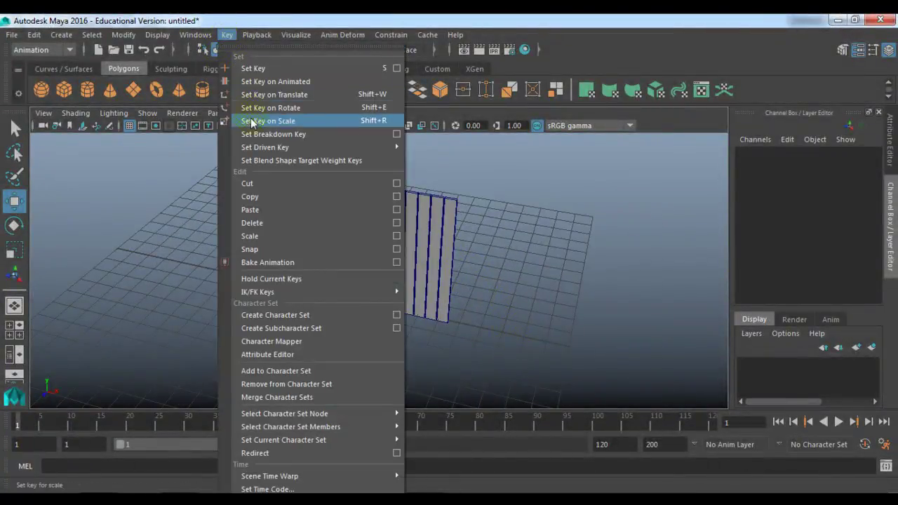
mouse_move(285, 147)
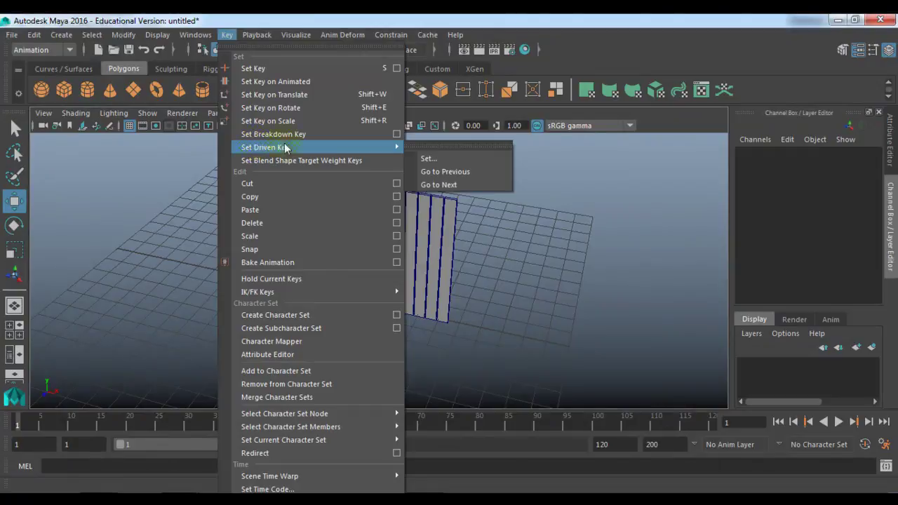
click(430, 160)
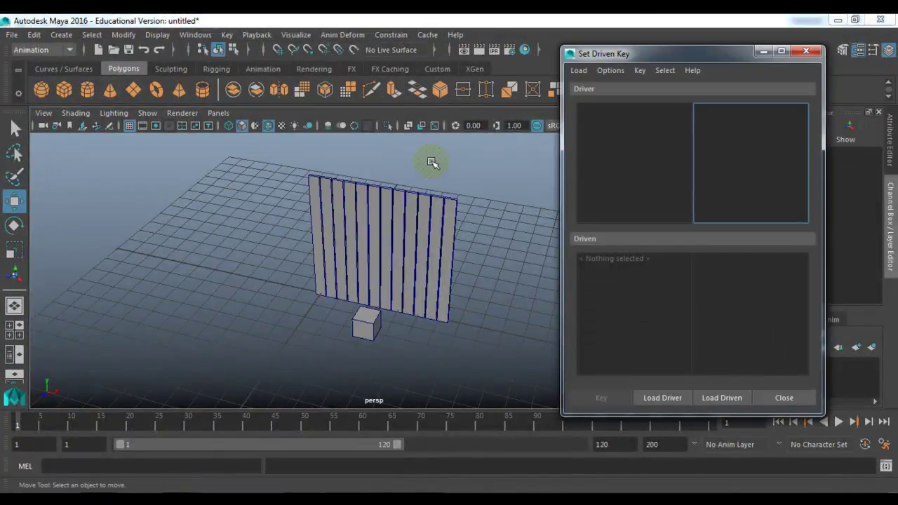
alt+drag(374, 325, 433, 361)
click(391, 351)
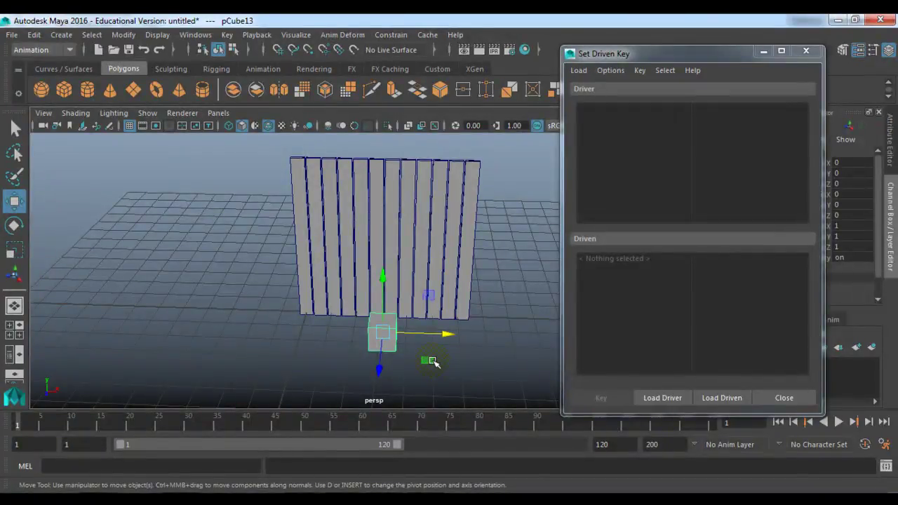
click(654, 398)
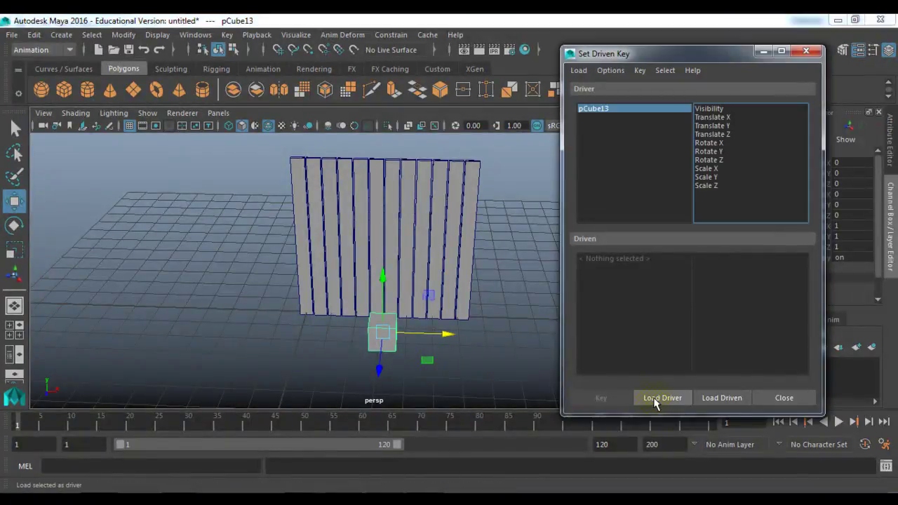
alt+drag(475, 358, 398, 353)
drag(273, 175, 546, 227)
alt+drag(527, 274, 449, 288)
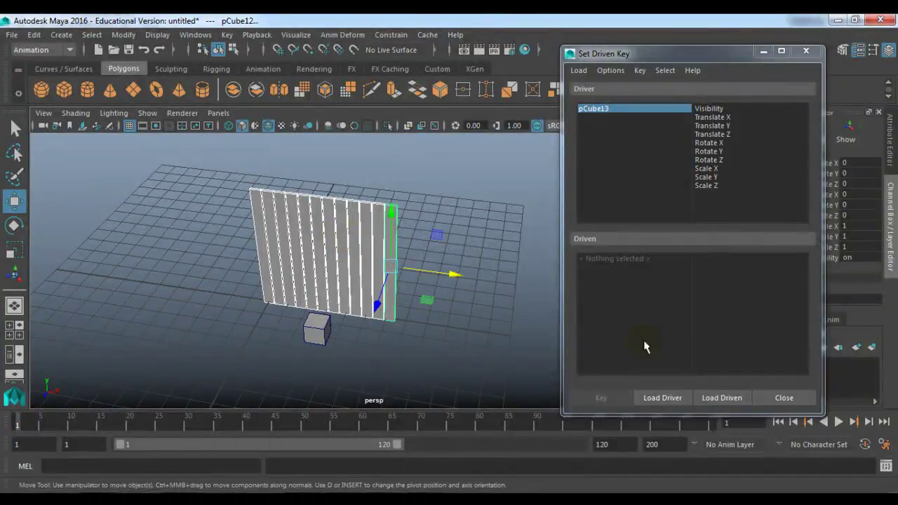
click(732, 398)
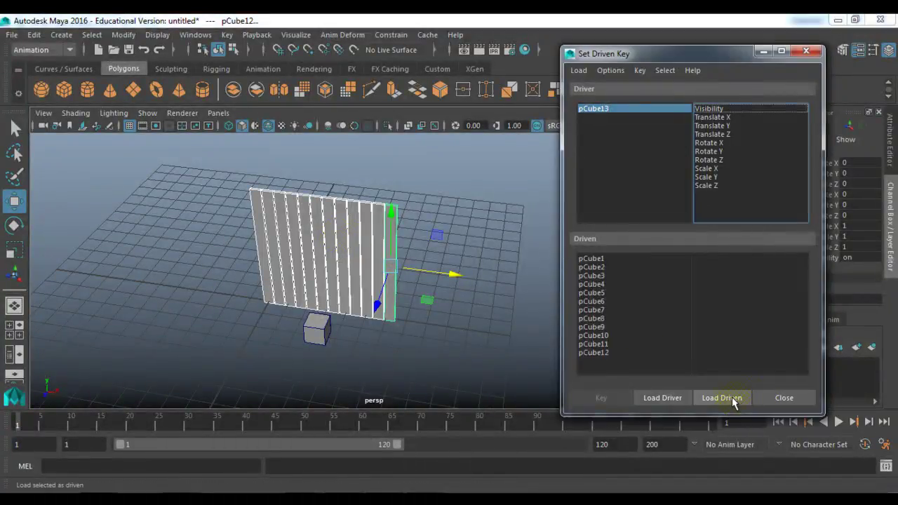
click(601, 261)
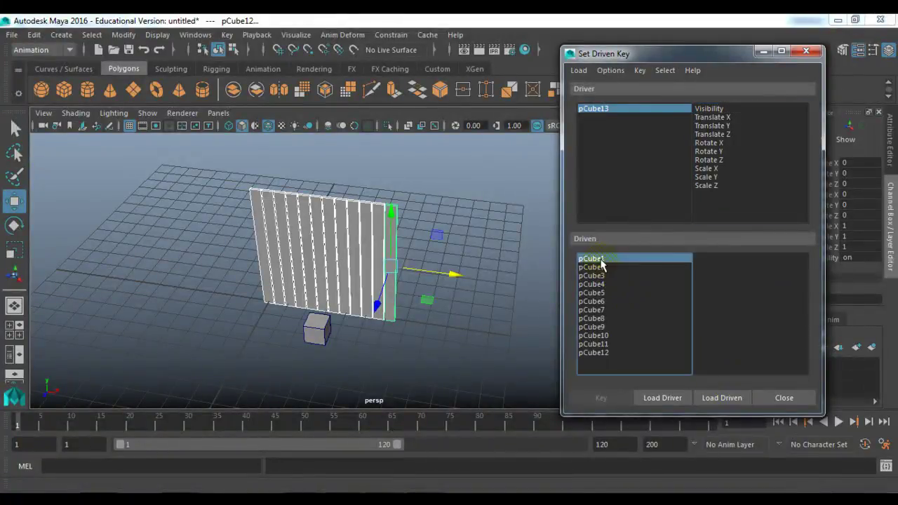
shift+click(598, 353)
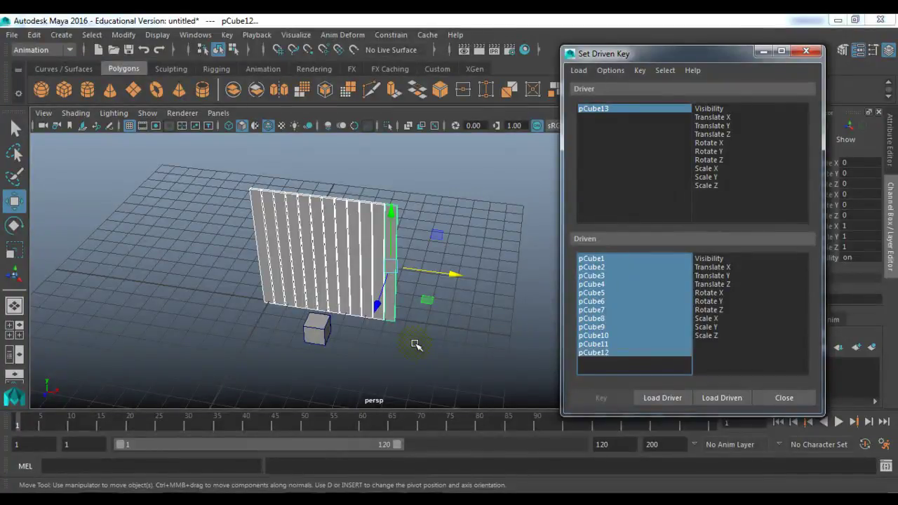
click(435, 363)
click(796, 399)
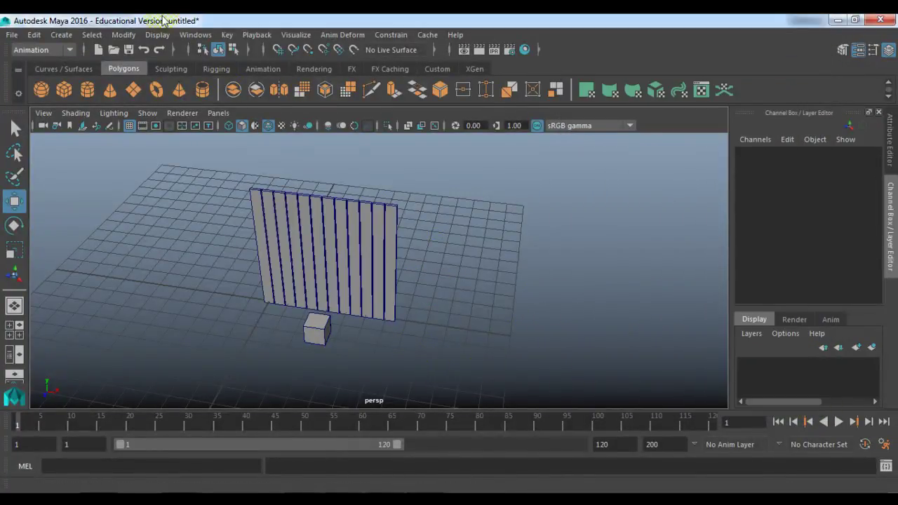
Open Set Driven Key, load the small cube as driver, and load the twelve slats as driven objects with all of them highlighted.
click(227, 34)
mouse_move(284, 146)
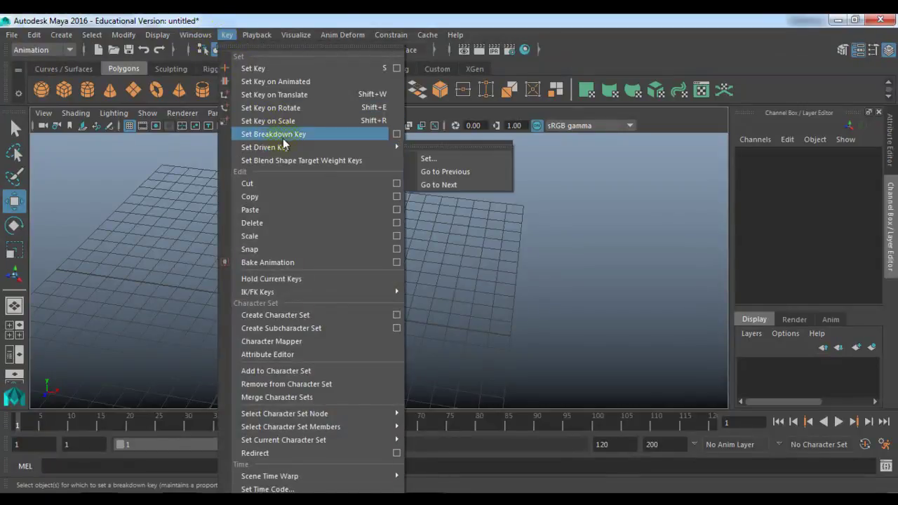
click(451, 160)
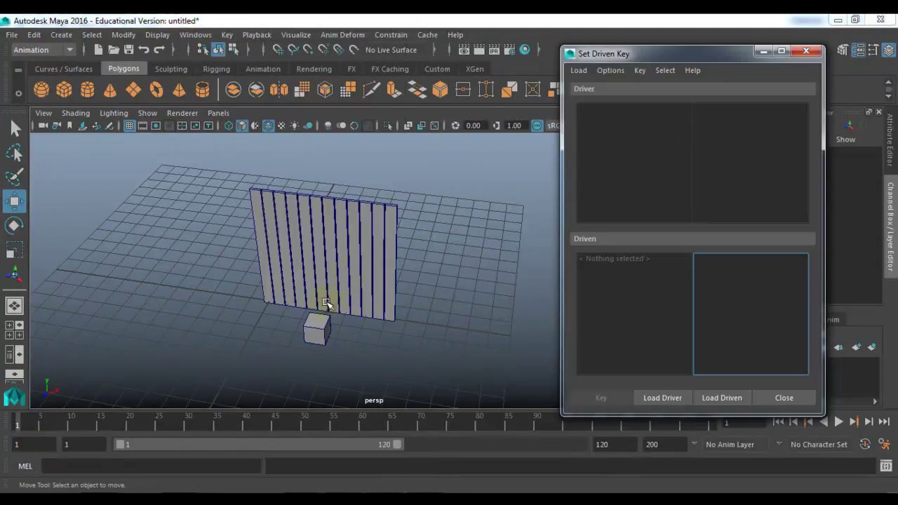
click(325, 337)
click(654, 404)
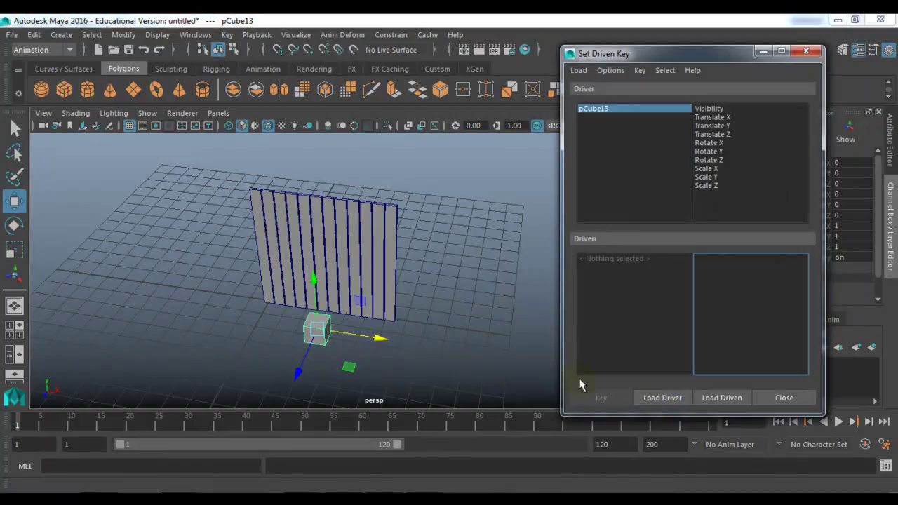
drag(230, 195, 466, 247)
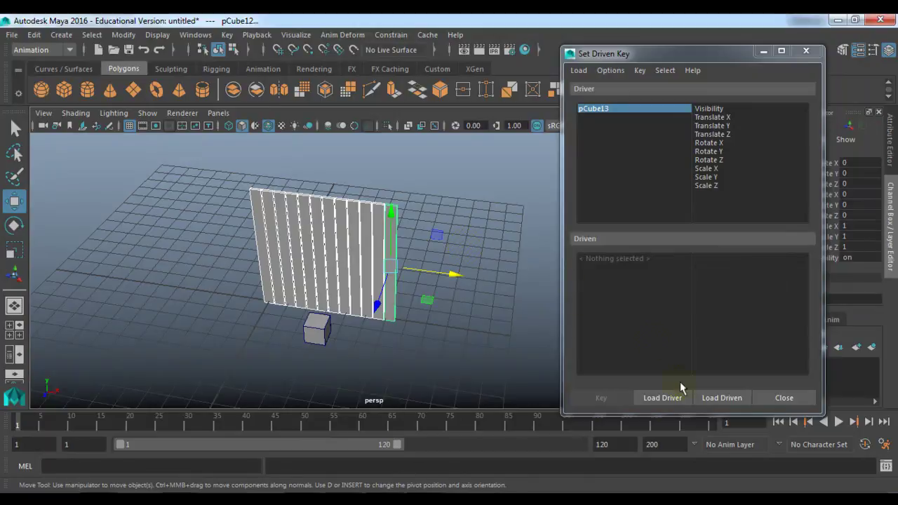
click(716, 398)
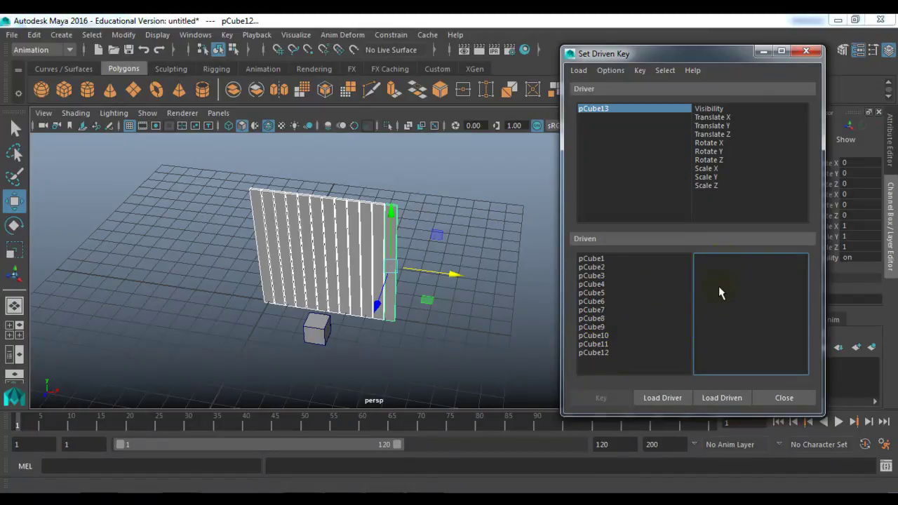
drag(614, 262, 594, 363)
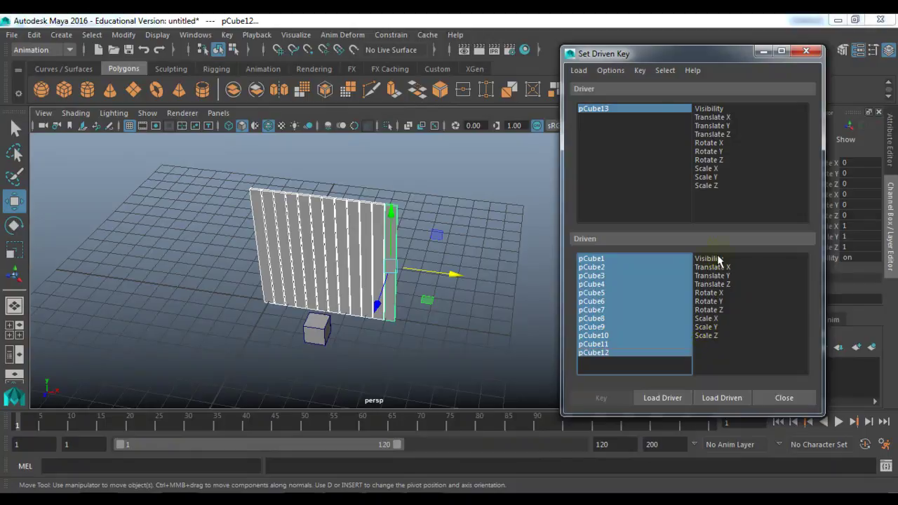
Key the Rotate Y of all slats against the small cube's Translate X in their starting positions.
click(633, 110)
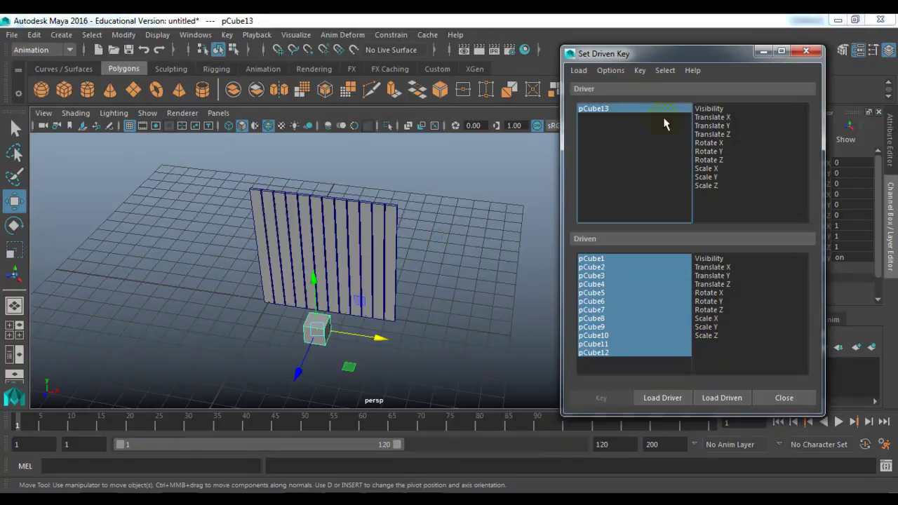
click(713, 117)
drag(629, 260, 629, 358)
click(709, 301)
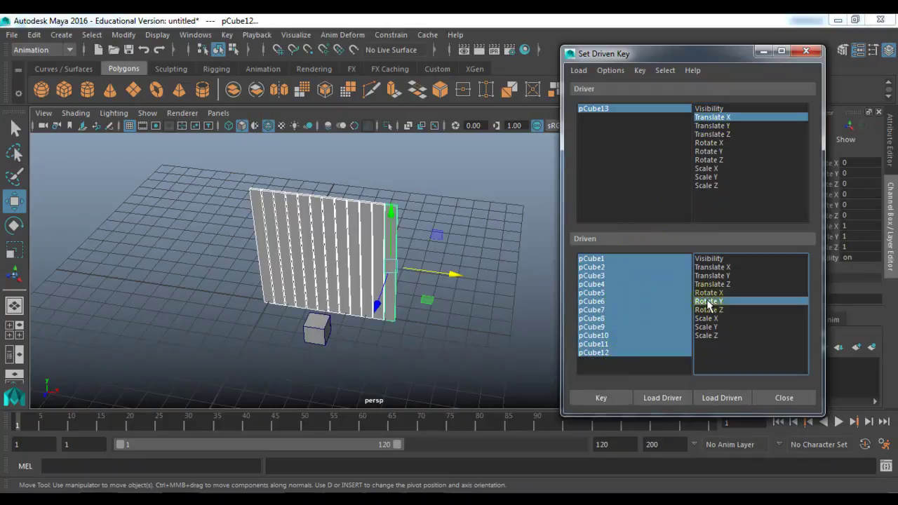
click(601, 400)
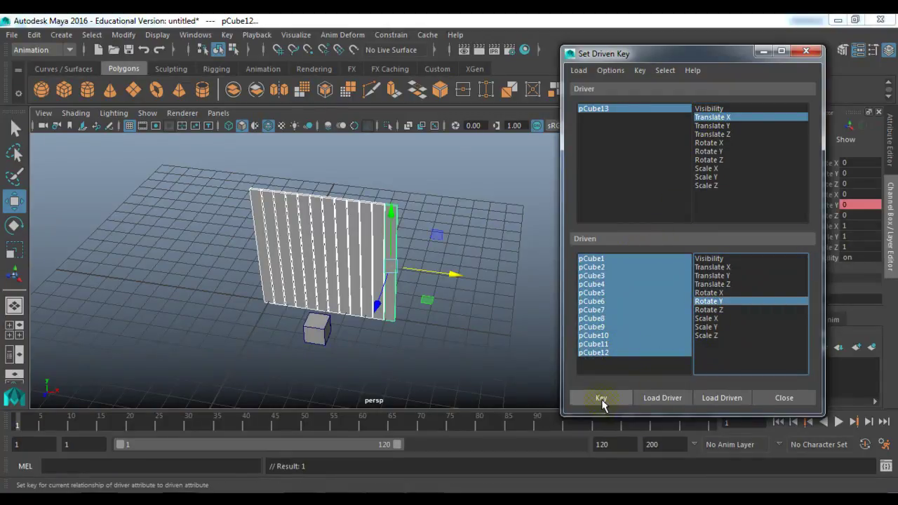
Slide the small cube to Translate X about 3.1, rotate all slats to Rotate Y about 119, and set a driven key.
drag(300, 320, 346, 366)
drag(380, 340, 447, 354)
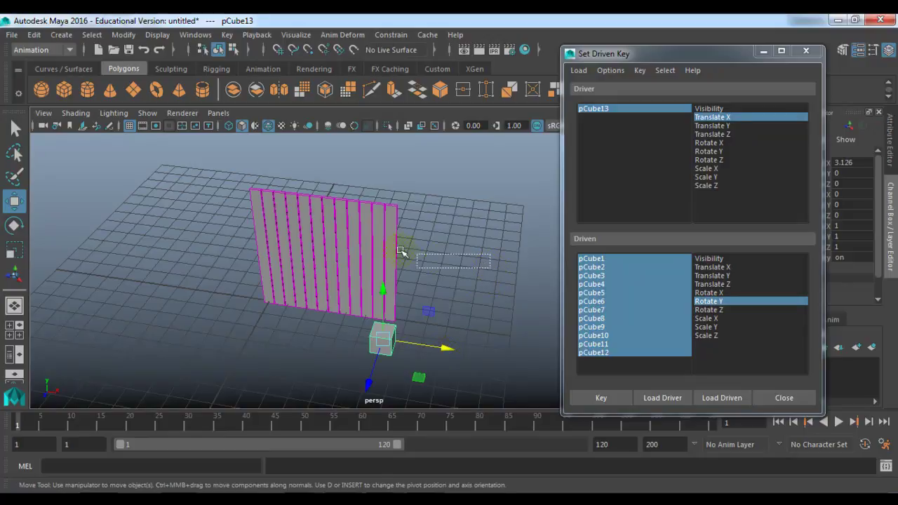
drag(393, 231, 399, 184)
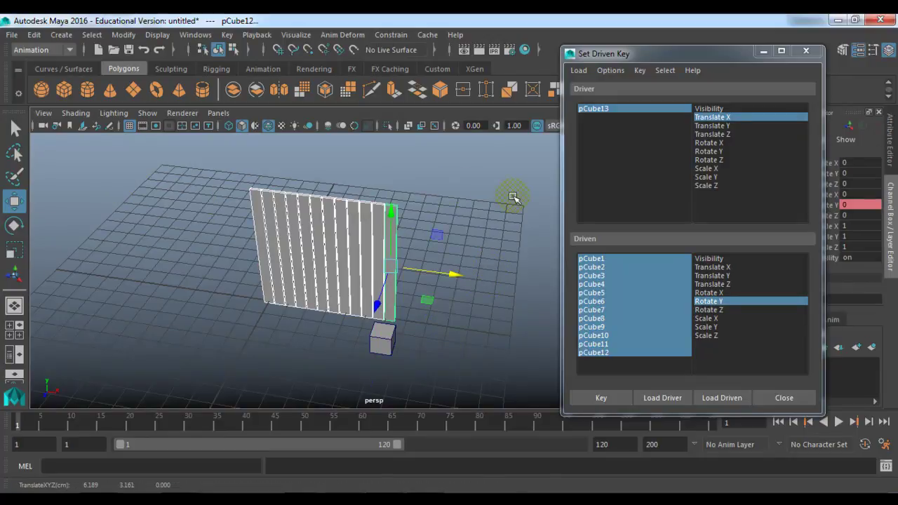
drag(652, 54, 572, 36)
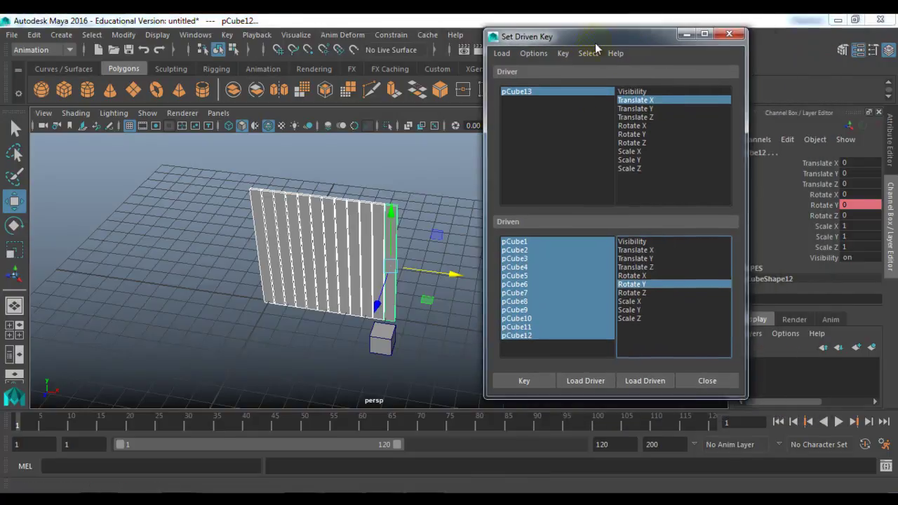
click(818, 205)
key(e)
middle_drag(210, 319, 428, 345)
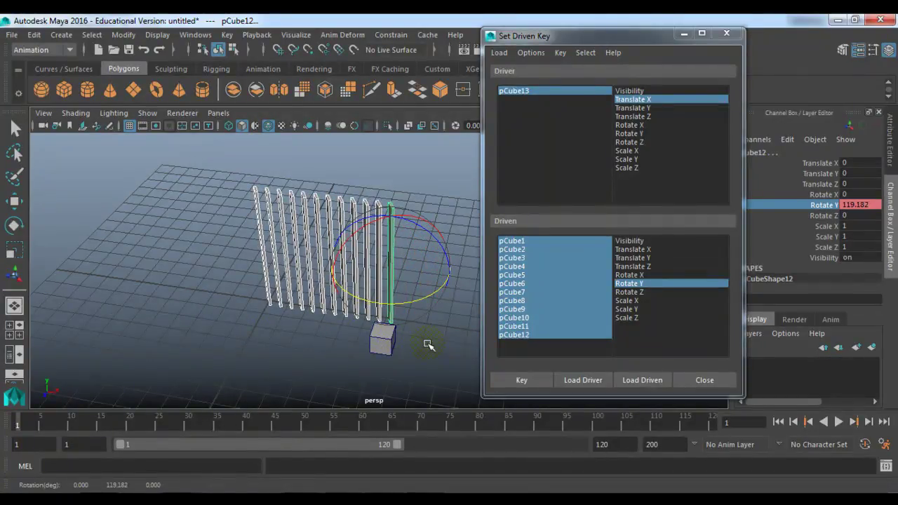
click(511, 382)
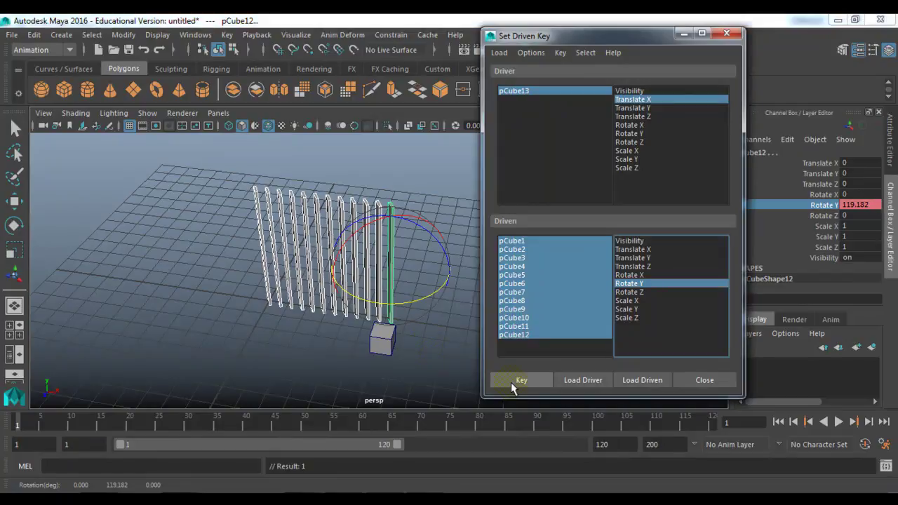
Slide the cube to Translate X about -4.1, key all slats at Rotate Y about -129, and close Set Driven Key.
click(548, 92)
key(w)
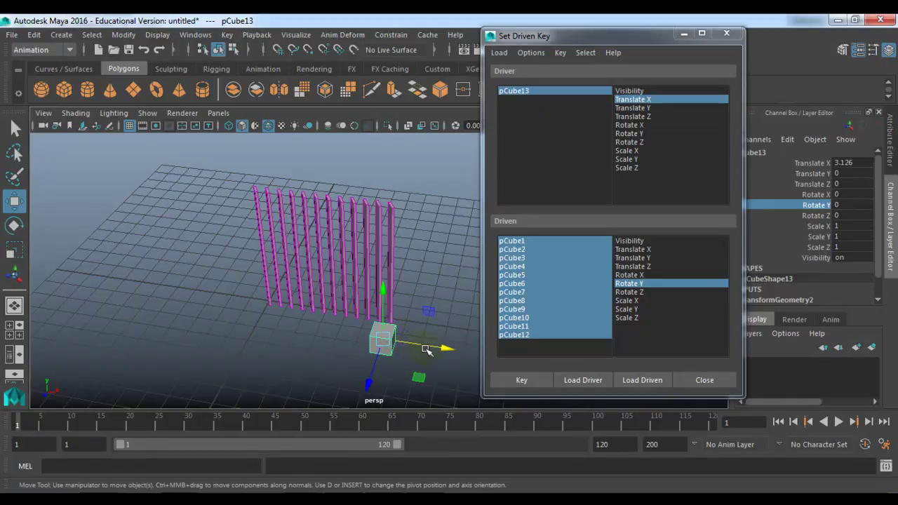
drag(444, 350, 293, 320)
drag(245, 166, 463, 266)
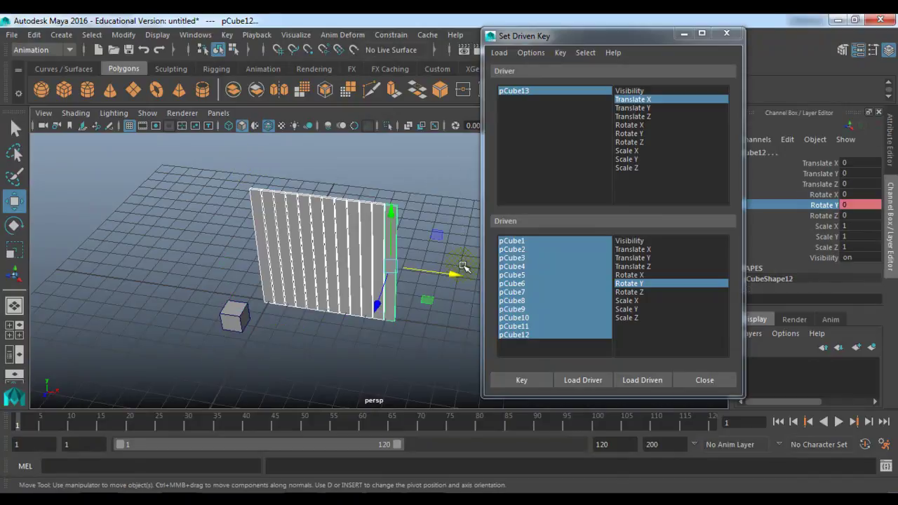
key(e)
middle_drag(381, 331, 161, 261)
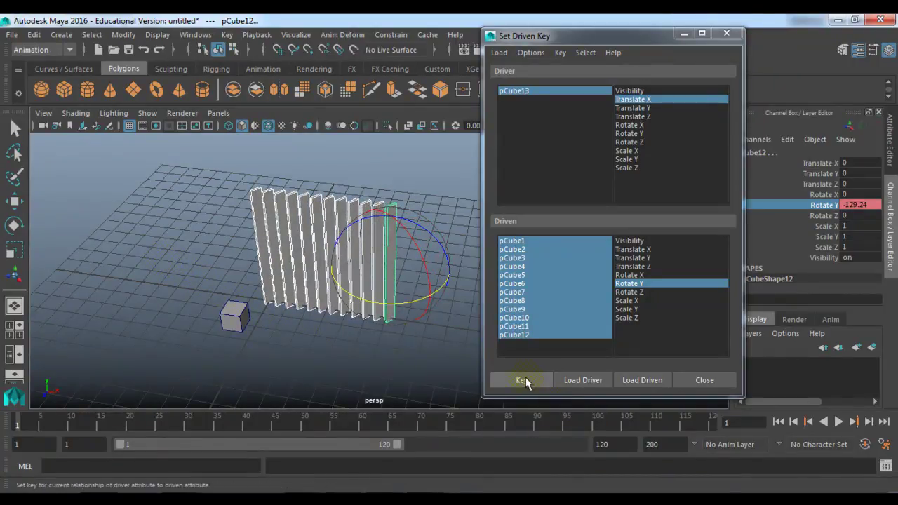
click(523, 380)
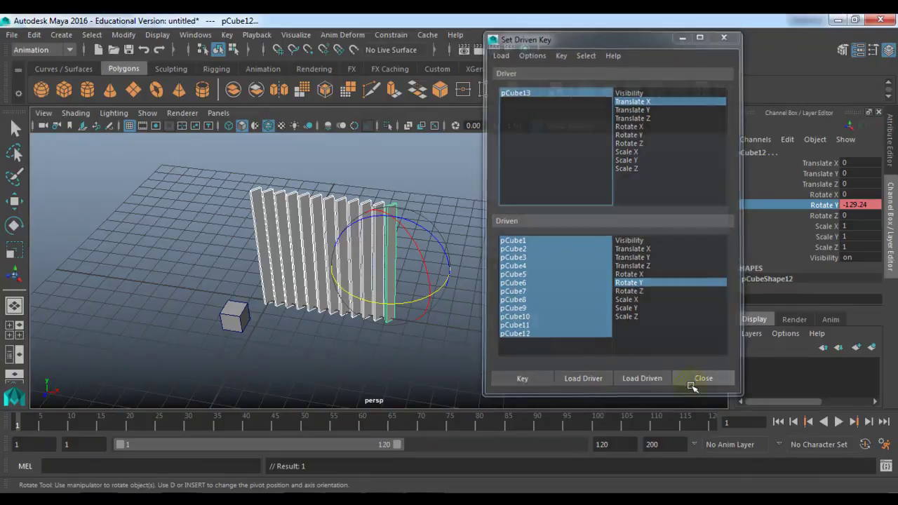
click(704, 379)
Return the small cube to Translate X 0 and ready it for moving.
click(239, 320)
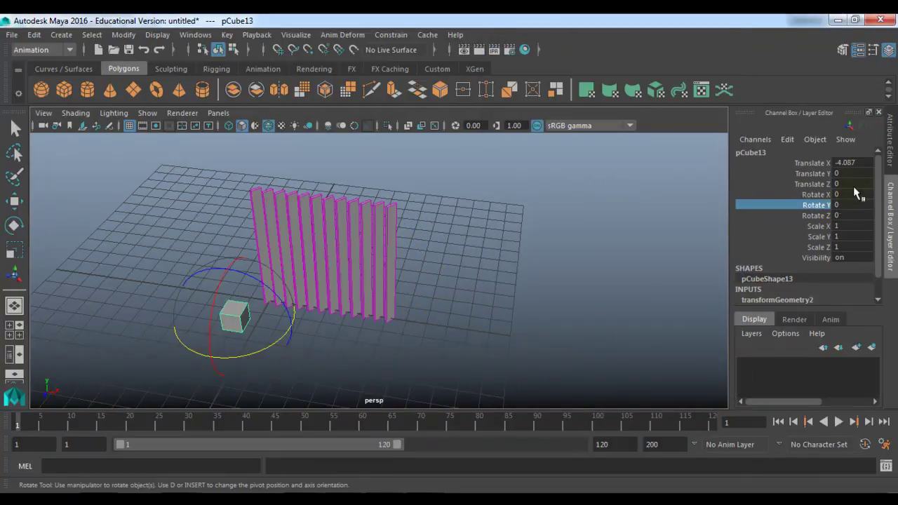
double_click(845, 162)
key(Return)
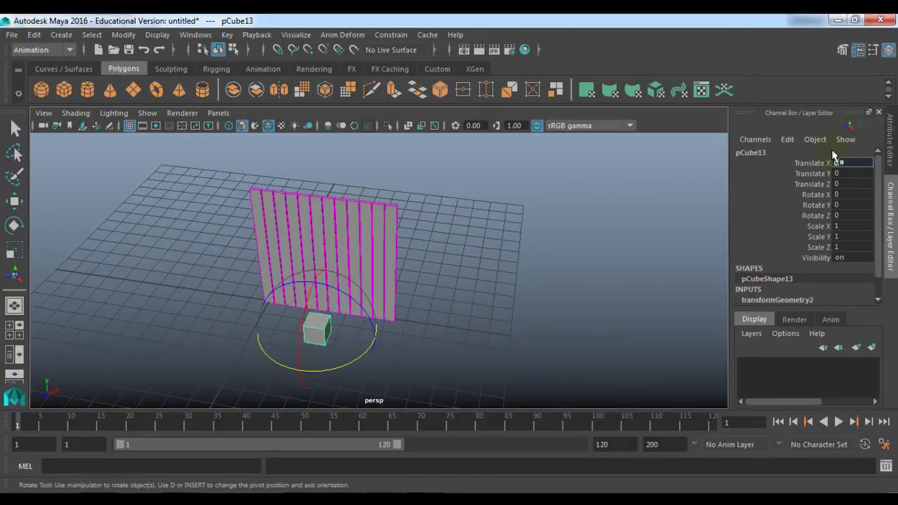
key(w)
click(349, 340)
click(322, 337)
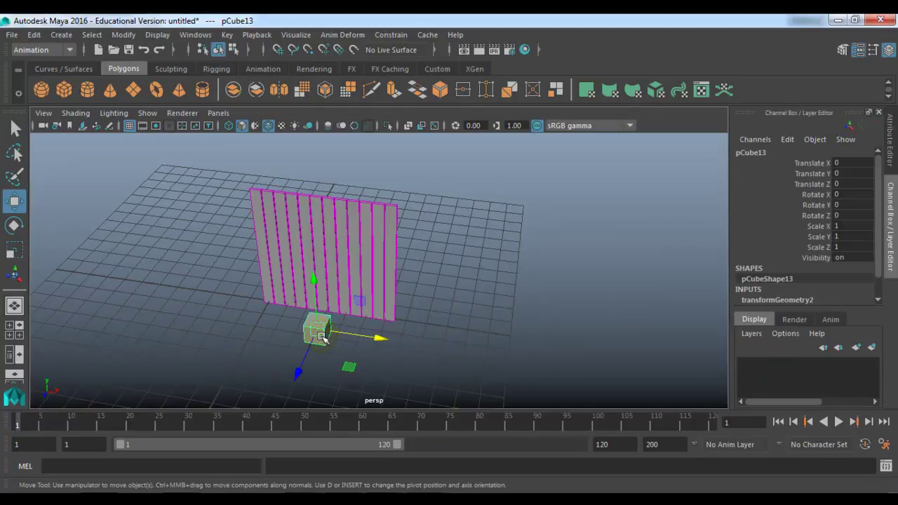
Slide the small cube back and forth along X to test how it drives the slats' rotation.
drag(366, 337, 381, 342)
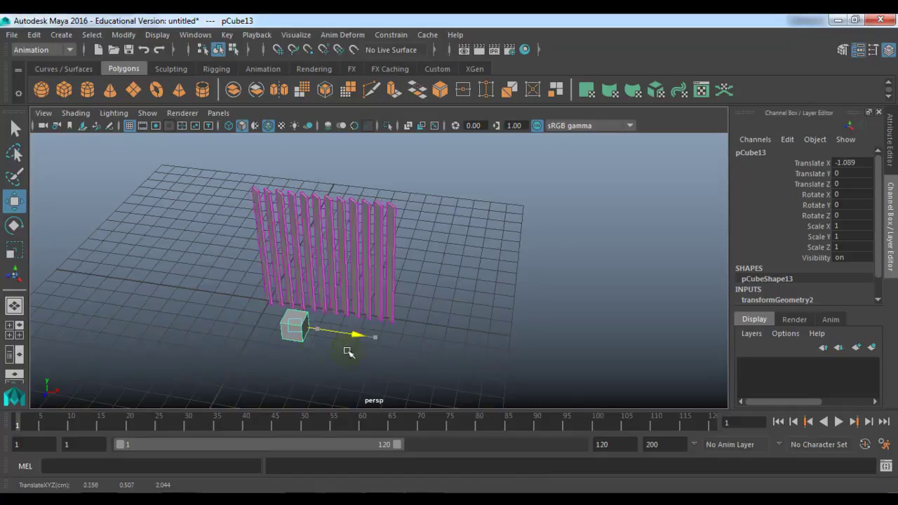
mouse_move(407, 358)
mouse_down()
mouse_move(424, 359)
mouse_move(416, 359)
mouse_up()
mouse_move(342, 350)
mouse_down()
mouse_move(281, 336)
mouse_move(411, 358)
mouse_move(276, 337)
mouse_move(357, 361)
mouse_move(427, 365)
mouse_move(288, 355)
mouse_move(403, 367)
mouse_move(349, 365)
mouse_up()
alt+drag(415, 337, 384, 322)
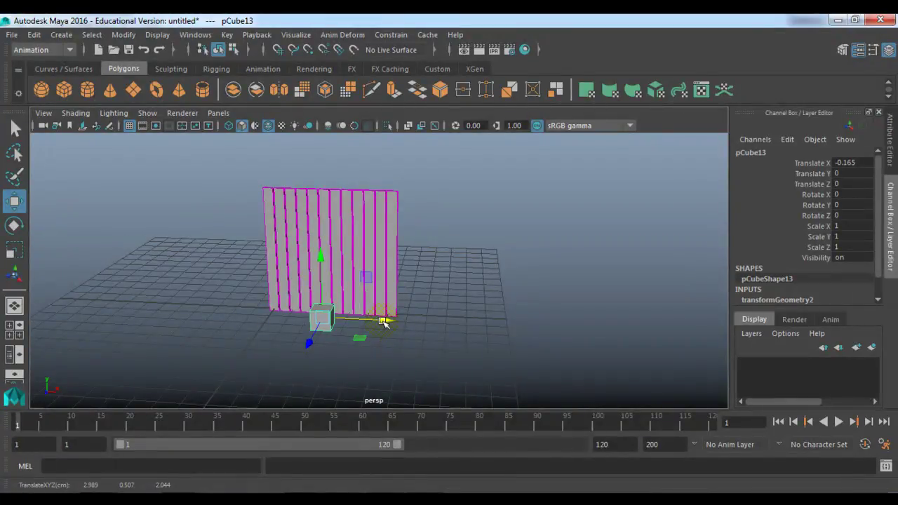
Start a new scene without saving the slat scene, open 04_basecar.mb, and dismiss the read-error notice.
click(98, 50)
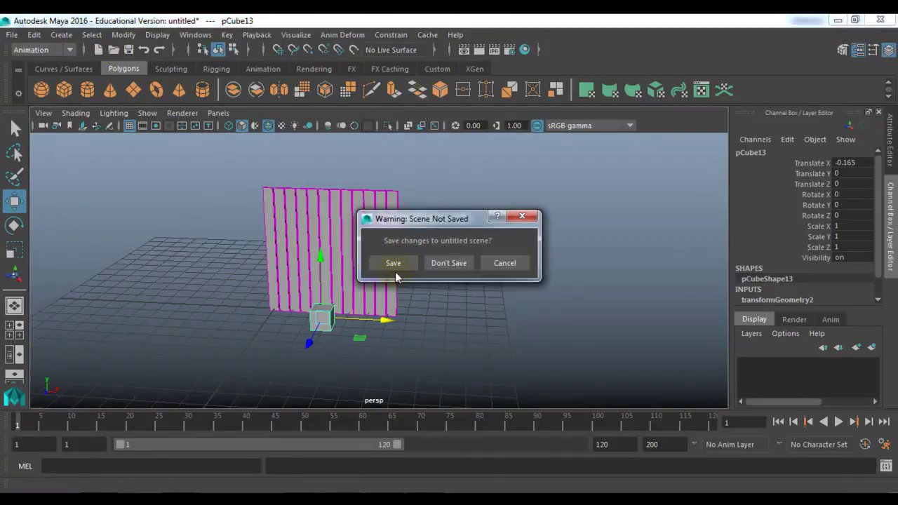
click(438, 262)
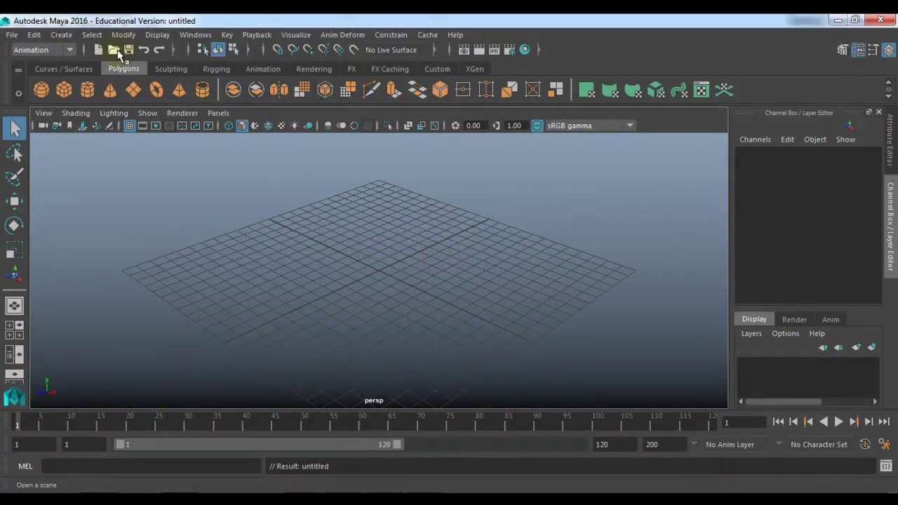
click(114, 49)
double_click(305, 137)
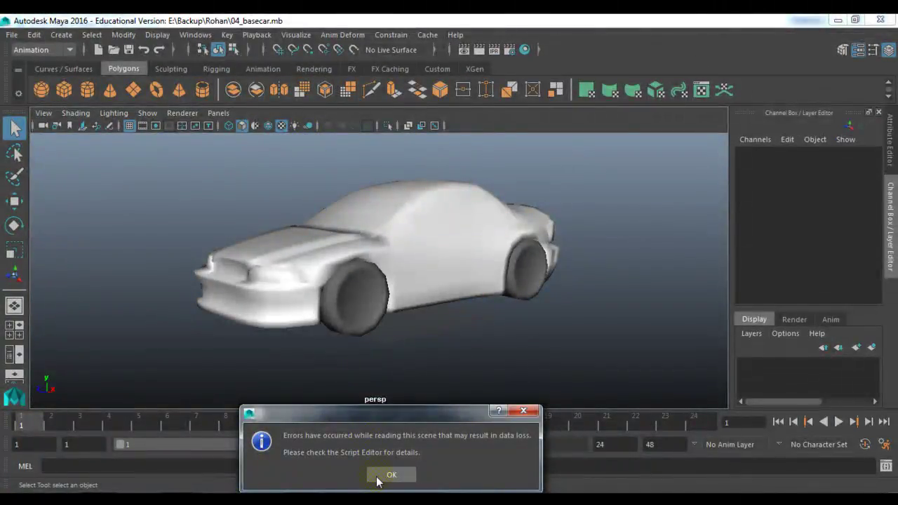
click(379, 479)
Display the car with the default material and wireframe on shaded.
mouse_move(490, 322)
alt+mouse_down()
mouse_move(487, 304)
mouse_move(445, 301)
mouse_move(467, 330)
mouse_move(475, 327)
alt+mouse_up()
click(457, 299)
right_drag(456, 298, 207, 141)
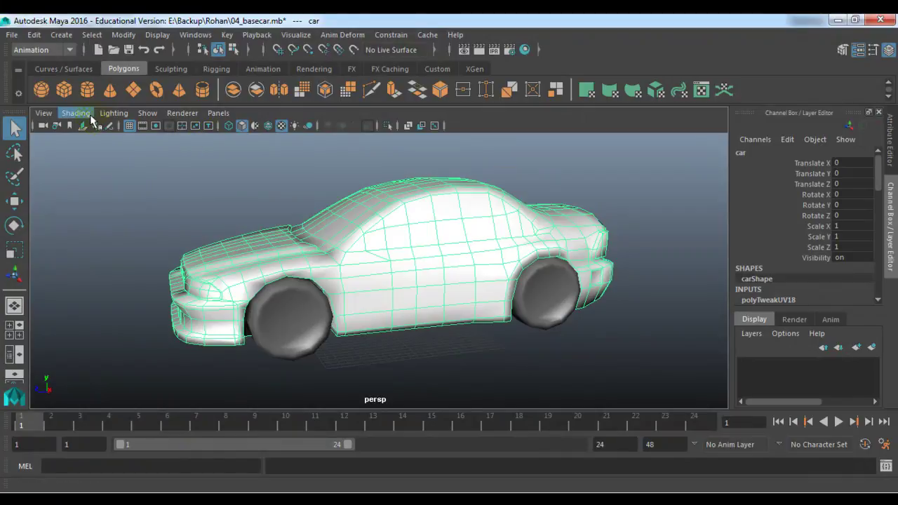
click(76, 113)
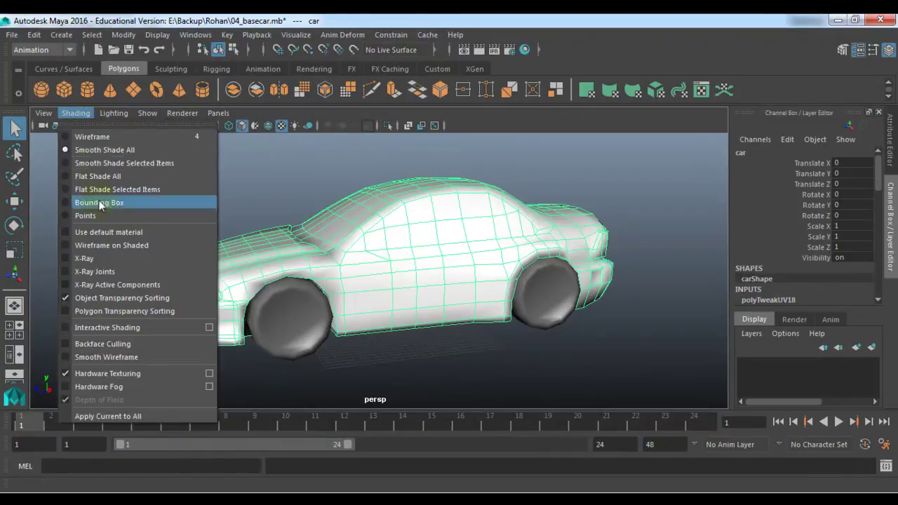
click(65, 233)
click(134, 227)
alt+drag(318, 245, 239, 156)
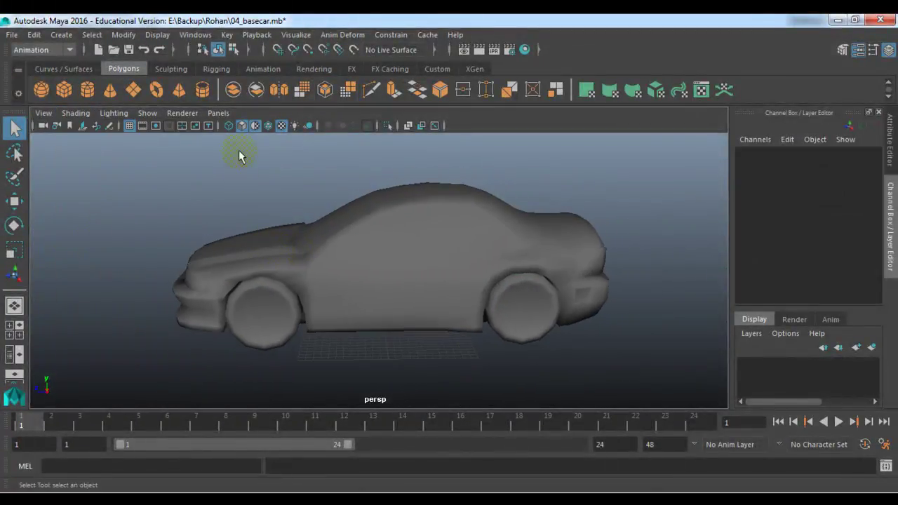
click(268, 127)
mouse_move(363, 285)
alt+mouse_down()
mouse_move(369, 280)
mouse_move(267, 349)
mouse_move(315, 351)
mouse_move(351, 367)
mouse_move(307, 327)
mouse_move(470, 293)
mouse_move(453, 305)
mouse_move(344, 315)
mouse_move(231, 311)
mouse_move(229, 321)
alt+mouse_up()
Separate the combined wheels mesh into individual wheels and center their pivots, using the Modeling menu set.
click(272, 325)
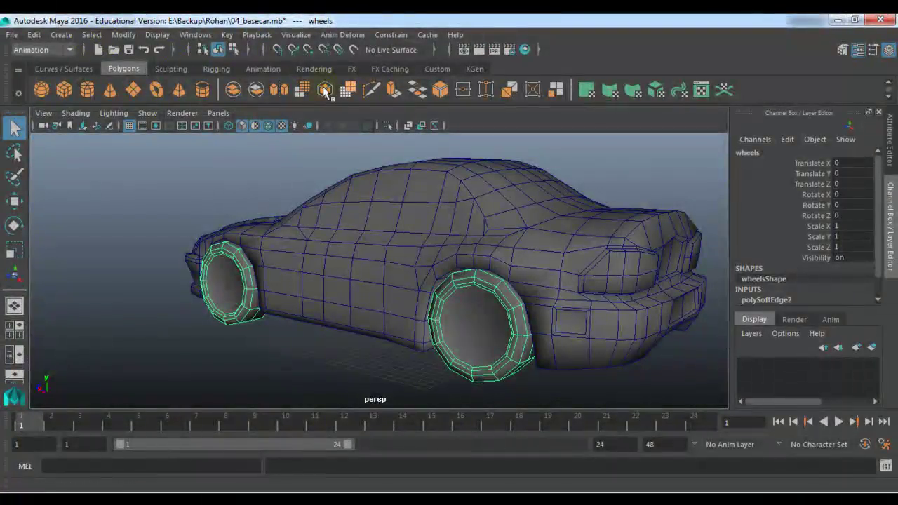
click(54, 48)
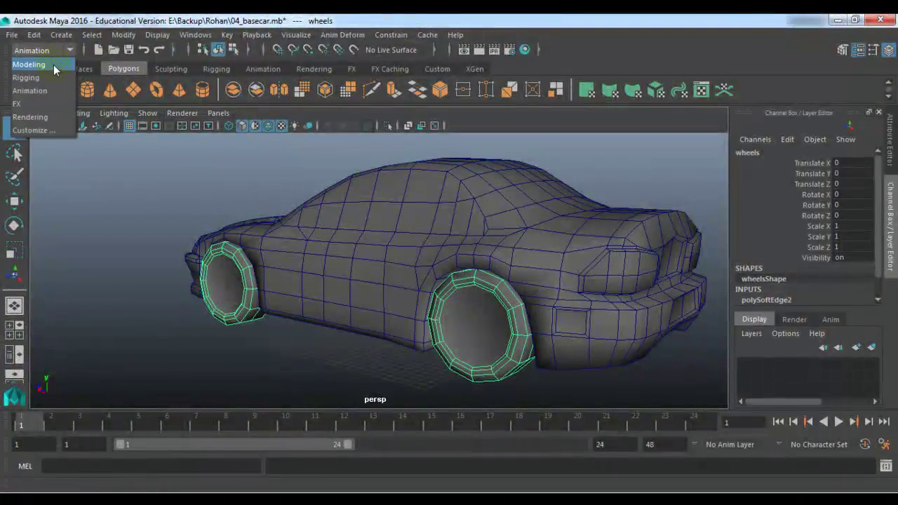
click(53, 62)
click(231, 34)
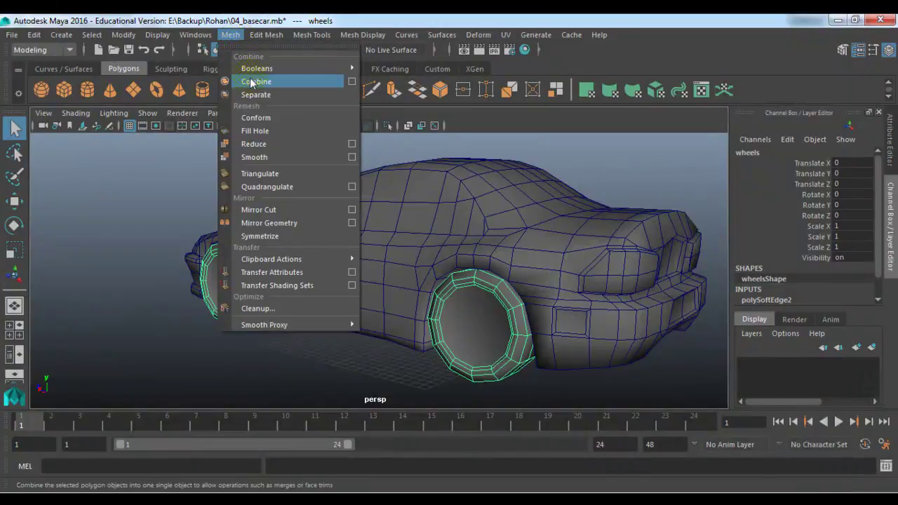
click(253, 94)
click(124, 35)
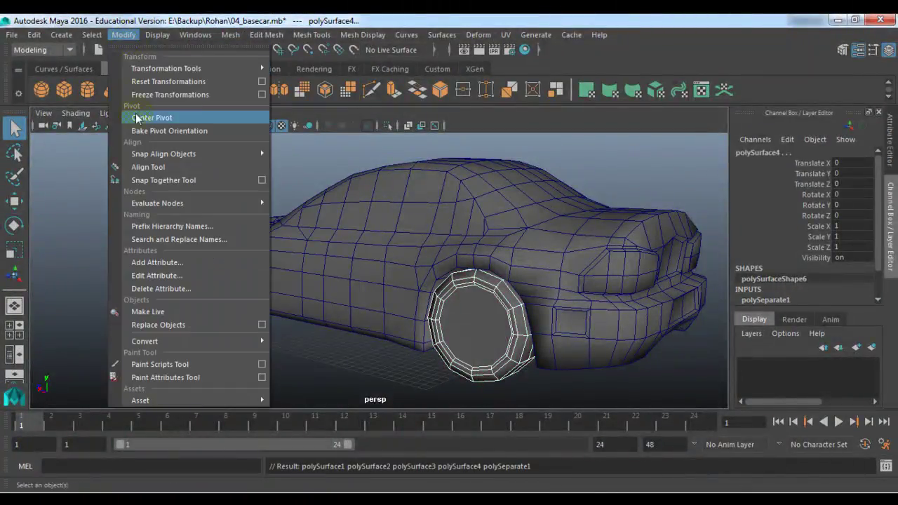
click(147, 120)
click(166, 224)
Cut a vertical edge across the center face of the near front wheel with the Multi-Cut tool.
alt+drag(227, 287, 277, 276)
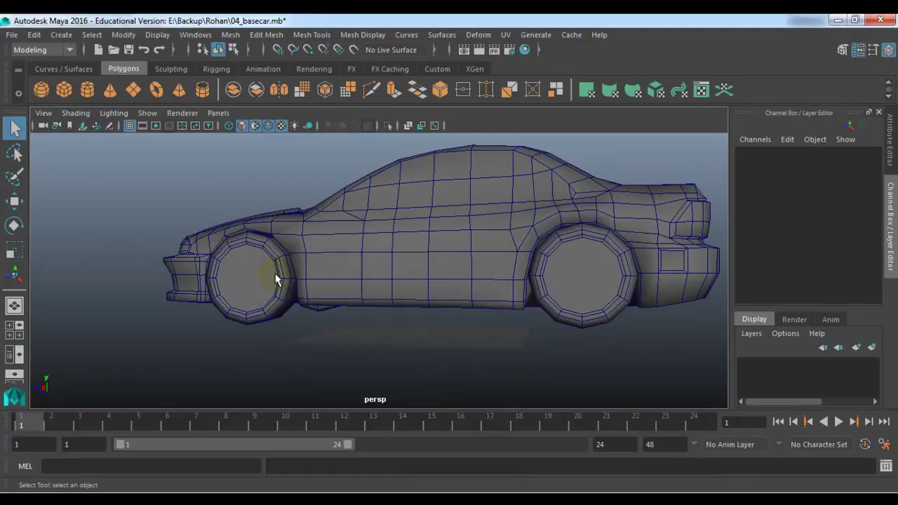
click(277, 277)
scroll(401, 350, up, 3)
alt+middle_drag(401, 351, 503, 257)
scroll(421, 315, up, 3)
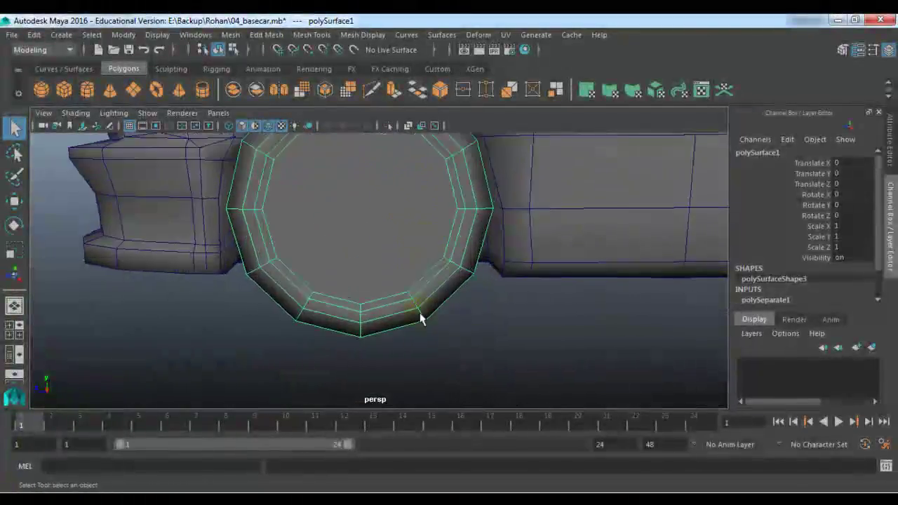
shift+right_drag(364, 182, 294, 179)
alt+drag(293, 179, 381, 236)
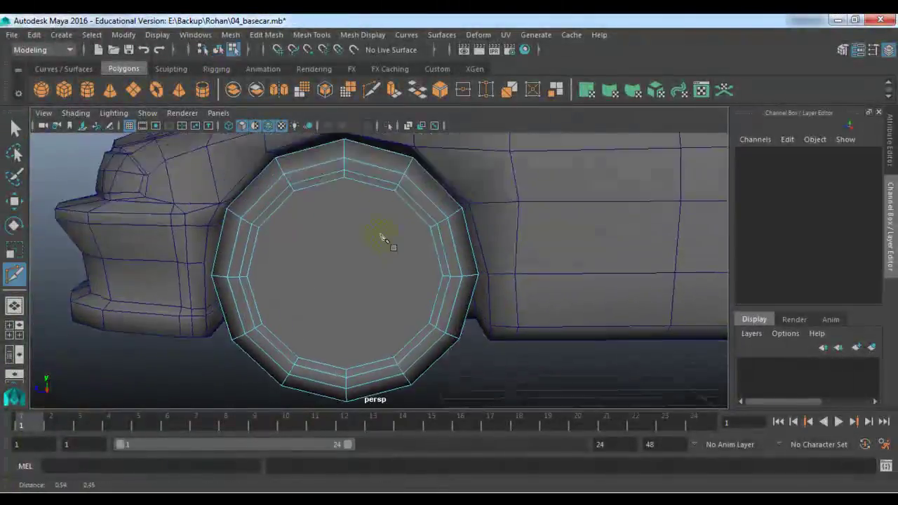
click(346, 178)
click(346, 370)
right_click(300, 319)
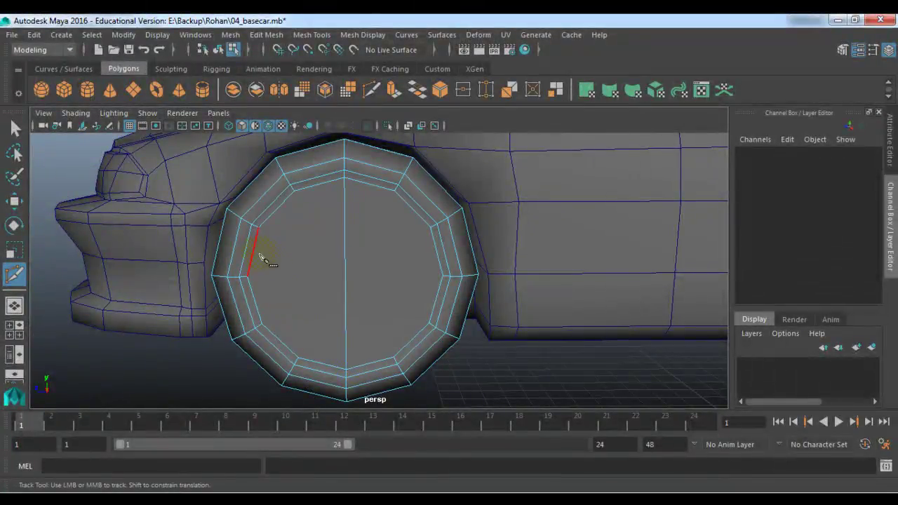
Cut a horizontal edge across the front wheel's center face to complete a cross, and return to object selection.
click(246, 275)
click(446, 274)
right_click(431, 306)
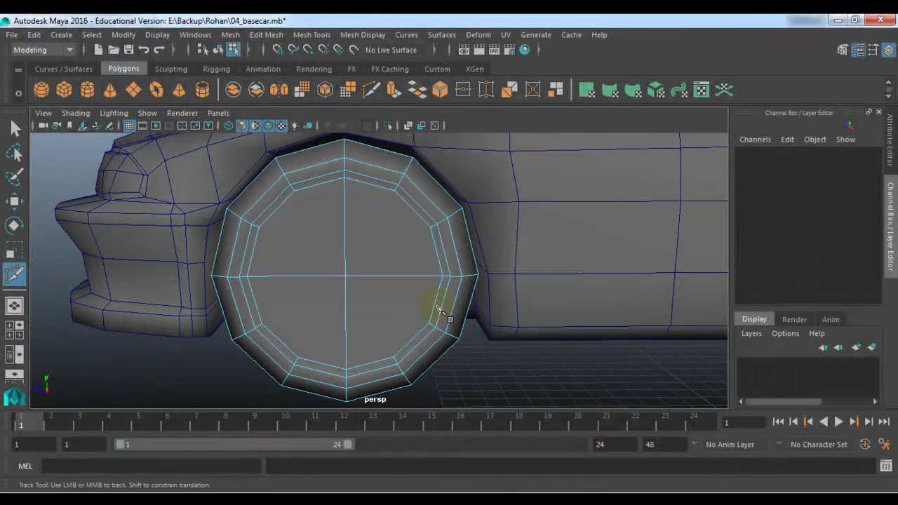
alt+right_drag(431, 307, 379, 290)
alt+drag(379, 290, 371, 245)
key(w)
right_drag(361, 240, 288, 215)
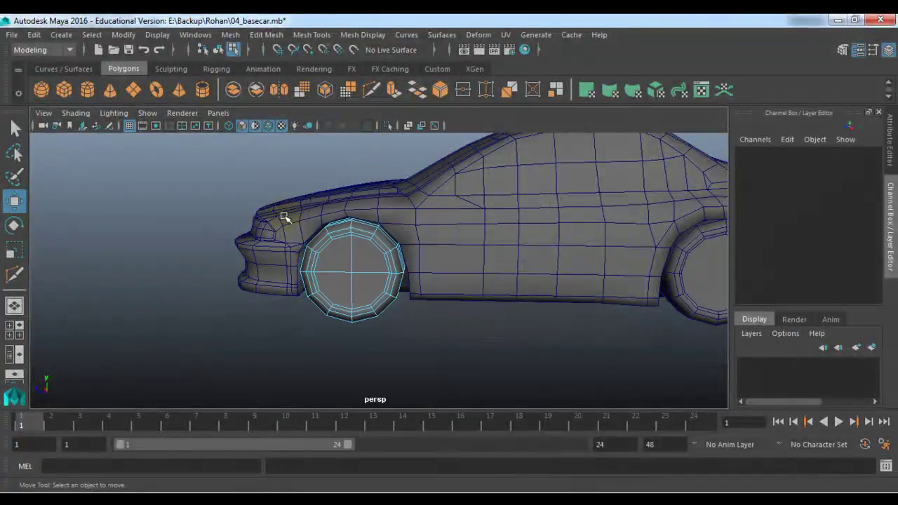
scroll(244, 242, down, 5)
right_drag(359, 252, 418, 139)
Group the car body with all the wheels and center the group's pivot.
alt+drag(428, 251, 393, 273)
click(389, 275)
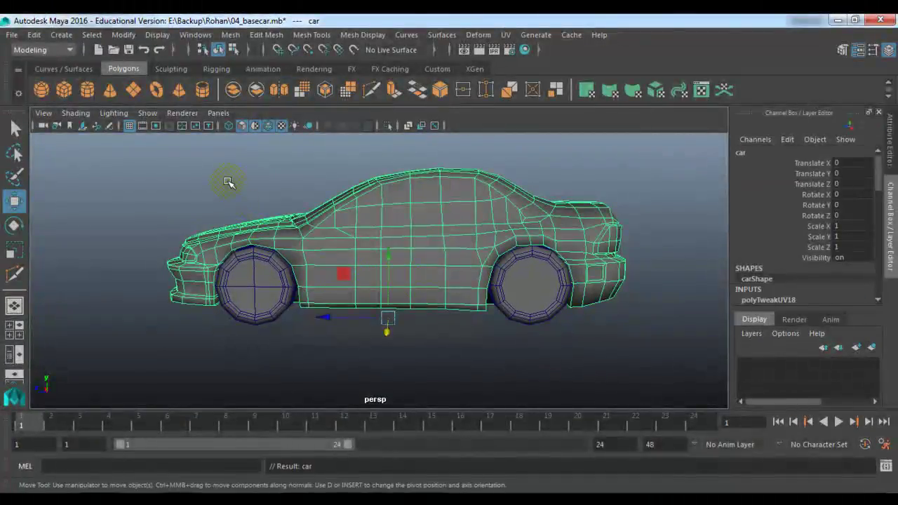
drag(202, 309, 454, 351)
key(ctrl+g)
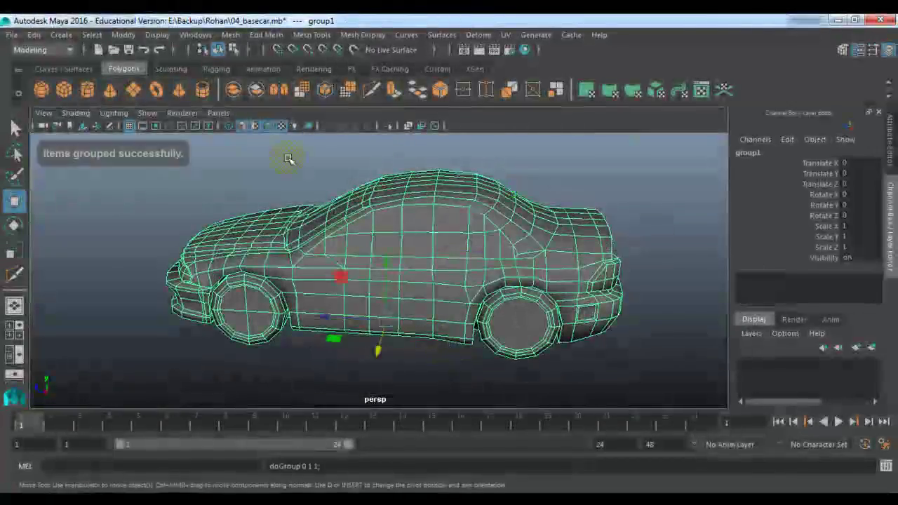
click(122, 34)
click(140, 115)
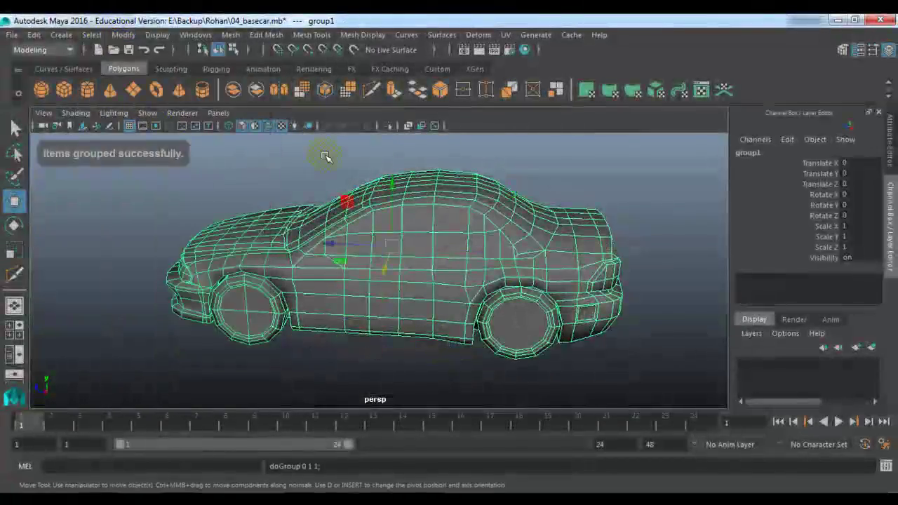
Rename the new group as Car.
click(751, 152)
text(Car)
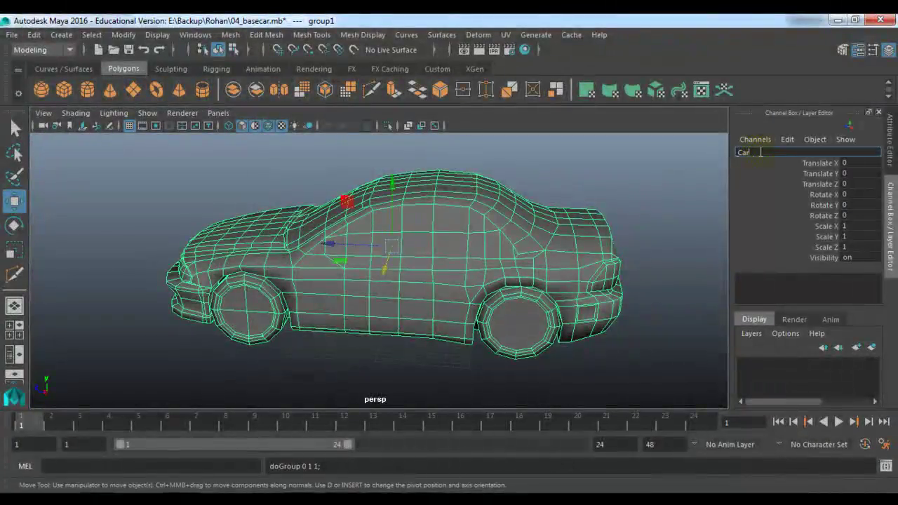
key(Return)
alt+drag(401, 348, 423, 304)
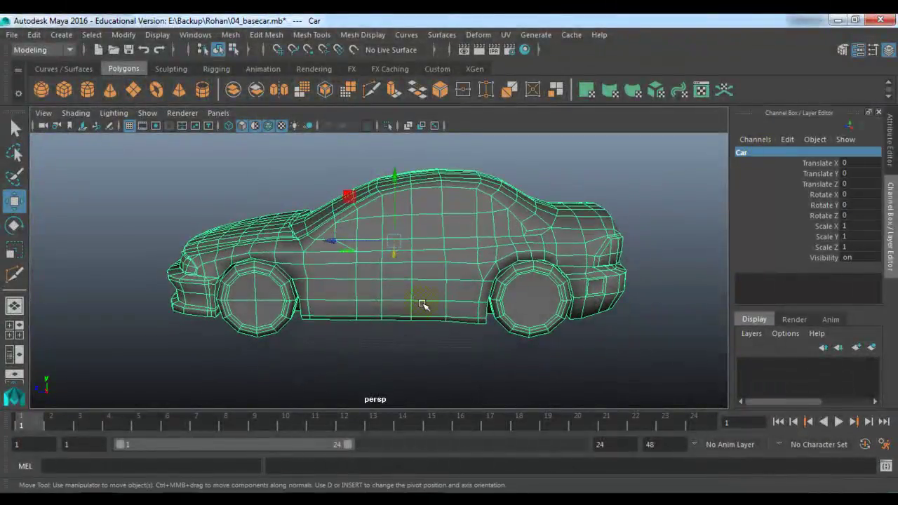
Scale the Car group uniformly to about 0.314 and lower it to Translate Y about -8.4.
key(r)
drag(403, 251, 229, 259)
key(w)
drag(395, 176, 393, 237)
key(f)
alt+drag(494, 303, 496, 293)
alt+drag(376, 358, 321, 334)
alt+right_drag(382, 300, 311, 304)
alt+drag(311, 304, 317, 316)
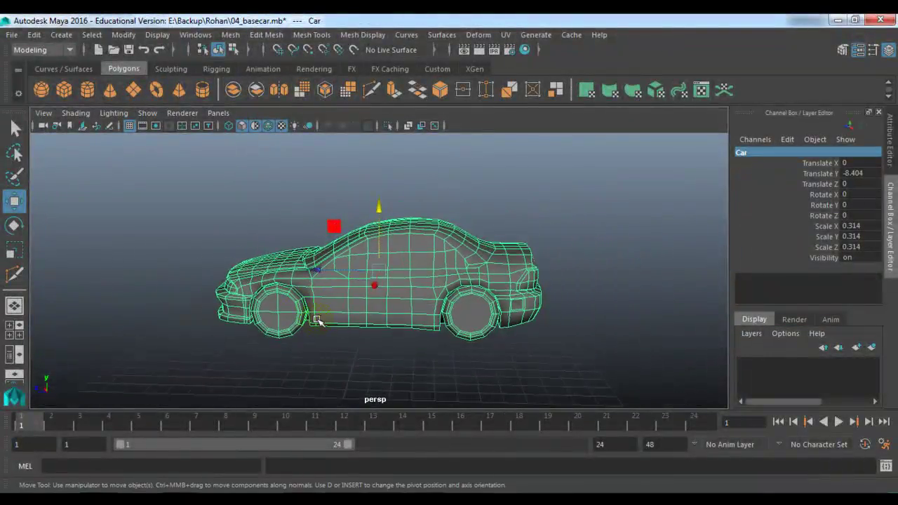
Shrink the Car group further to a uniform scale of about 0.268 and lower it to Translate Y about -9.03.
key(r)
drag(372, 278, 361, 273)
key(w)
drag(377, 217, 379, 230)
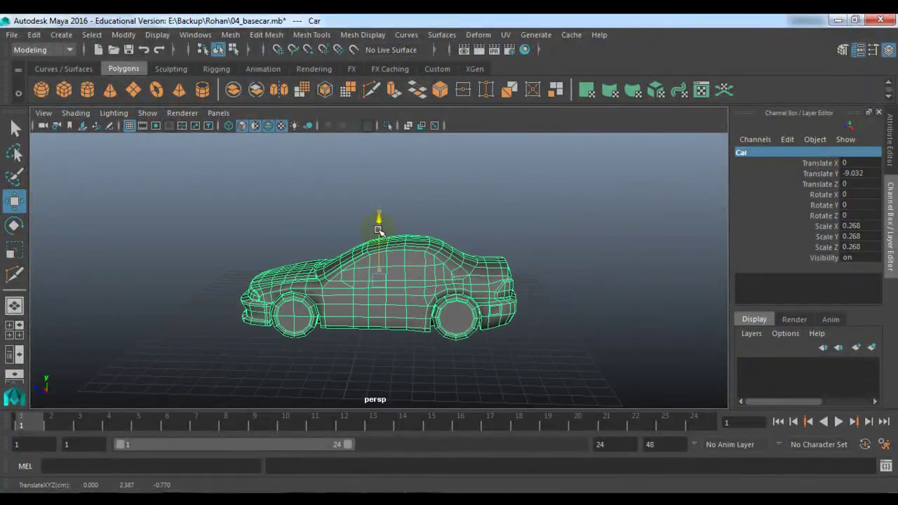
Freeze the Car group's transformations.
scroll(421, 254, down, 3)
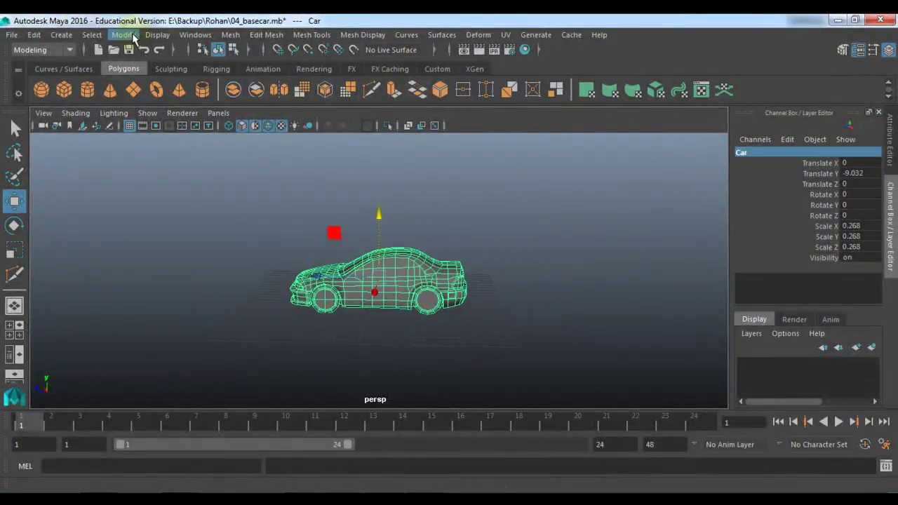
click(124, 34)
click(137, 95)
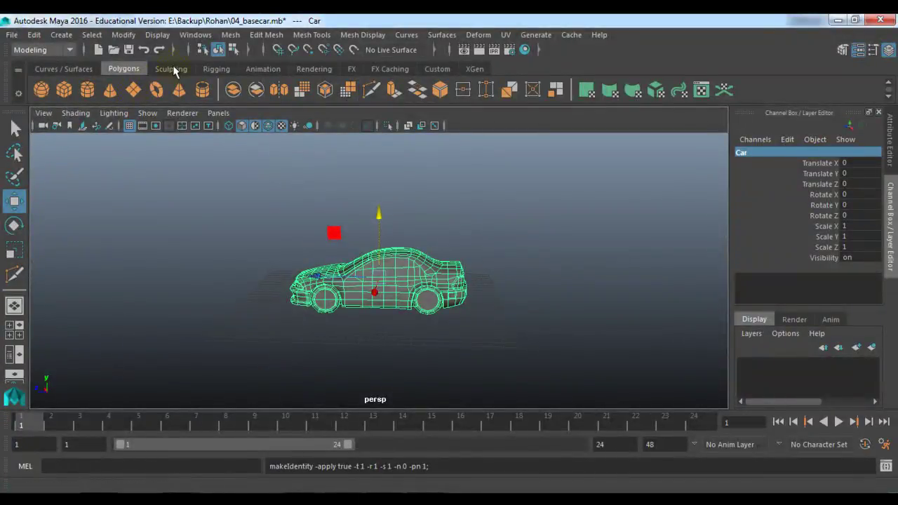
Try sliding the Car group forward and backward along Z, undoing each move.
scroll(333, 217, up, 1)
alt+middle_drag(332, 217, 377, 219)
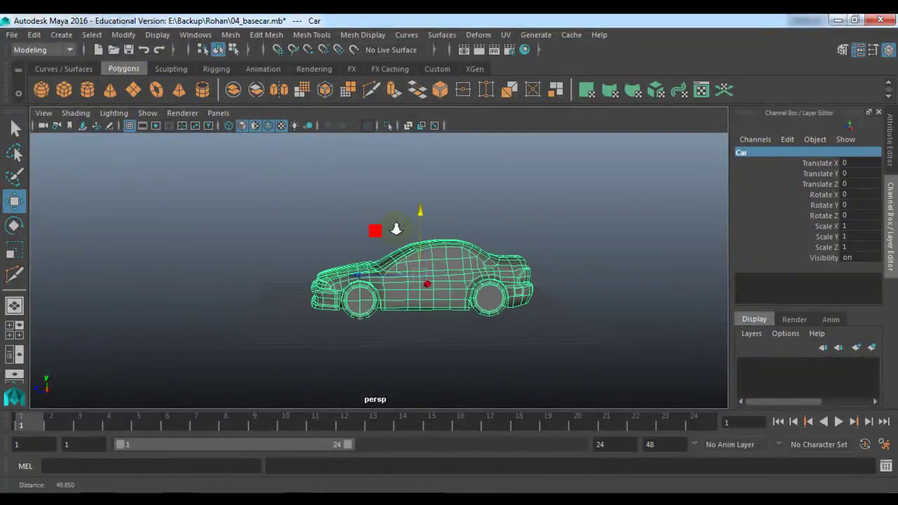
scroll(372, 360, up, 2)
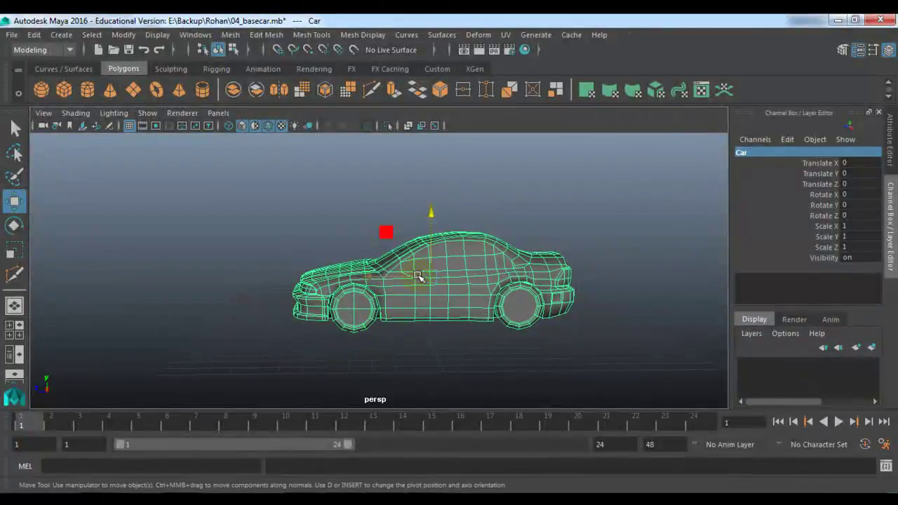
scroll(416, 306, up, 1)
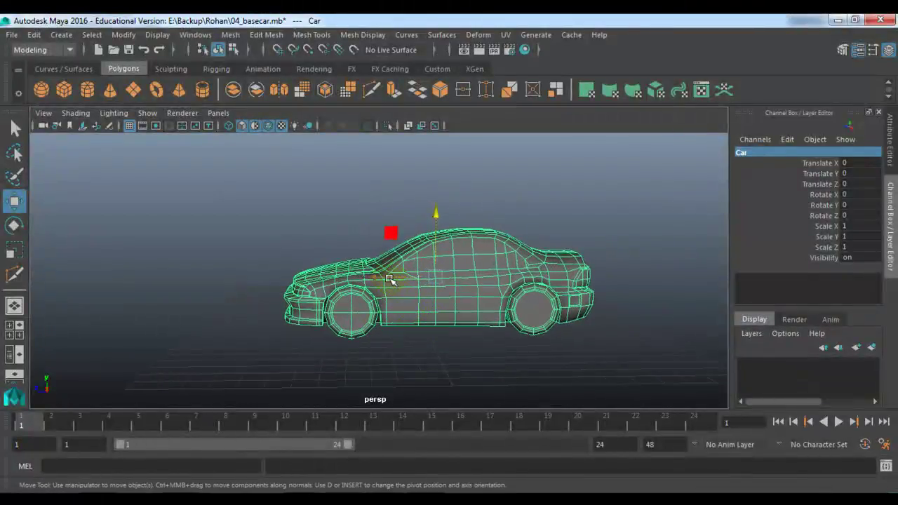
drag(390, 279, 266, 281)
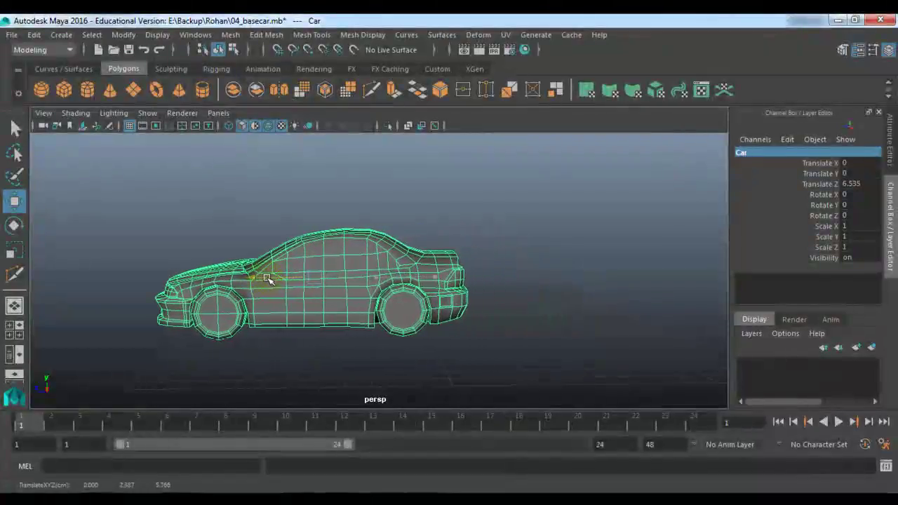
key(ctrl+z)
drag(374, 280, 516, 285)
key(ctrl+z)
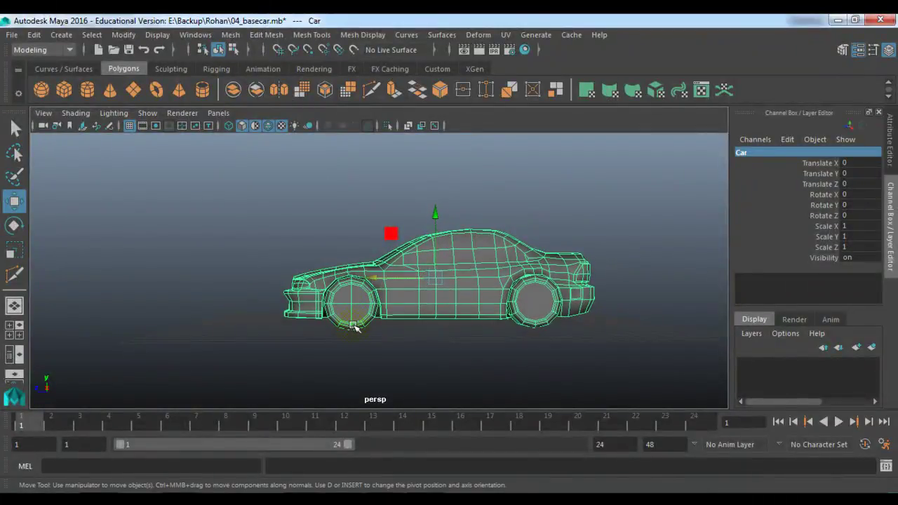
Try rotating the near front wheel about X by about -57 degrees, and undo the rotation.
click(351, 327)
key(e)
drag(393, 256, 394, 312)
key(ctrl+z)
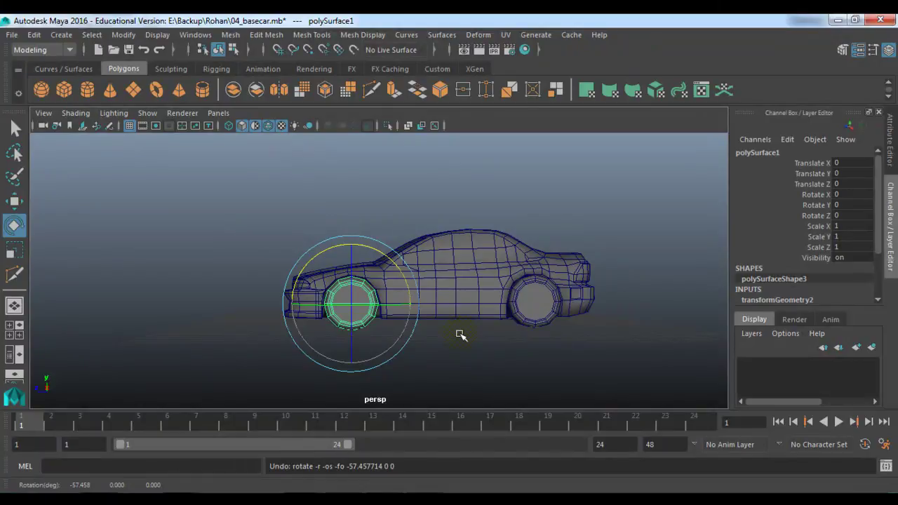
alt+drag(460, 335, 469, 365)
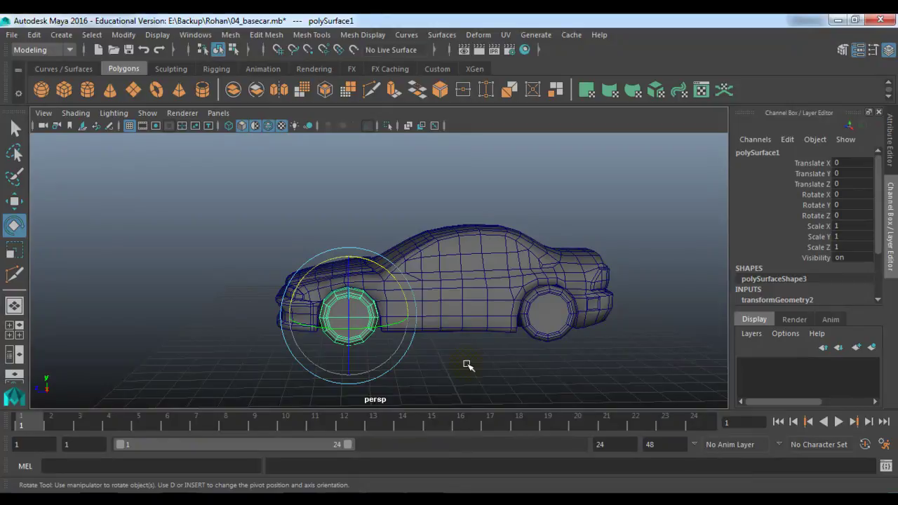
Launch Paint from the Windows Run dialog with the command pbrush.
key(super+r)
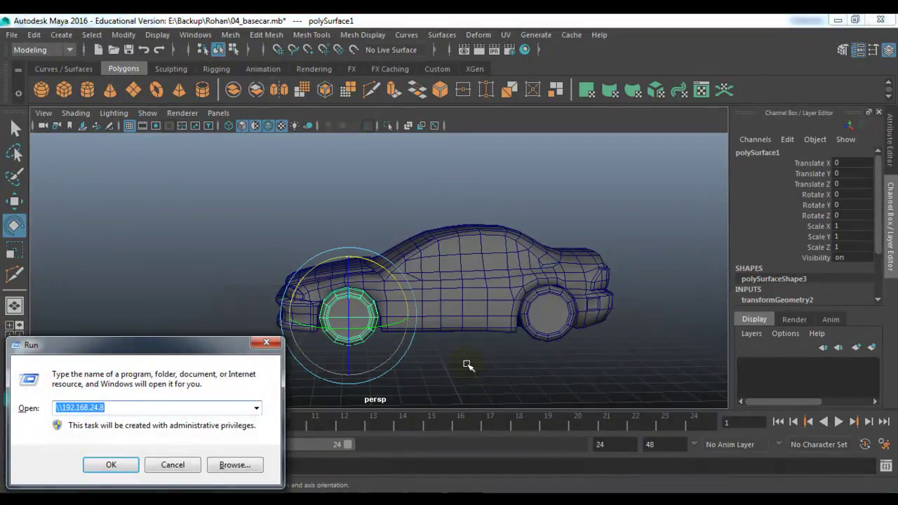
text(pbrush)
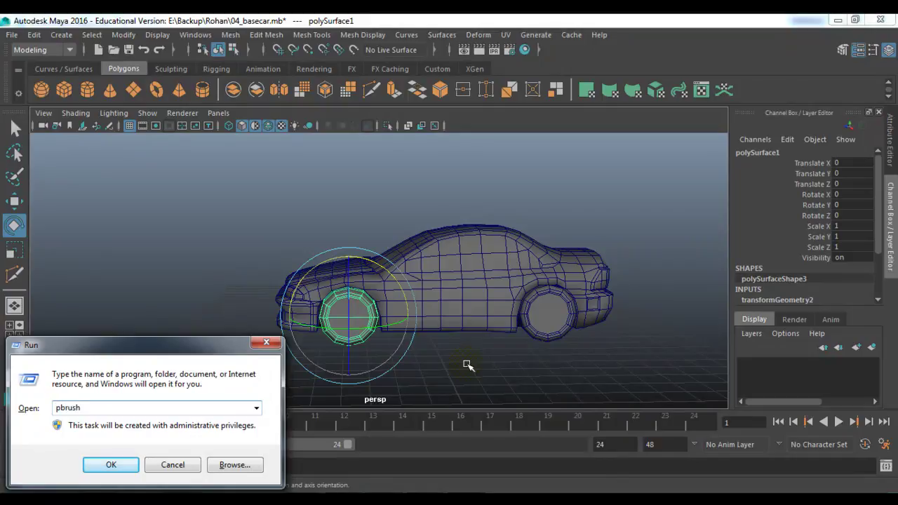
key(Return)
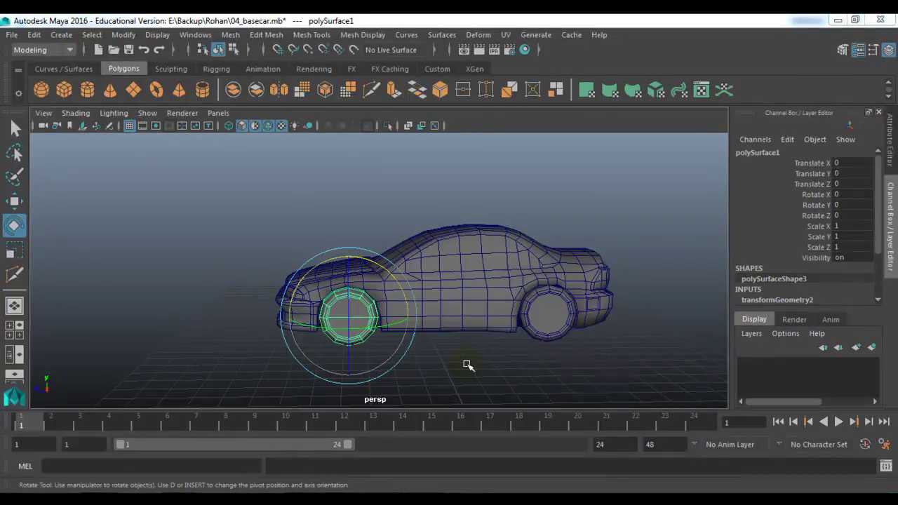
Fill the Paint canvas with black and choose a brush with red as the drawing colour.
click(177, 61)
click(194, 218)
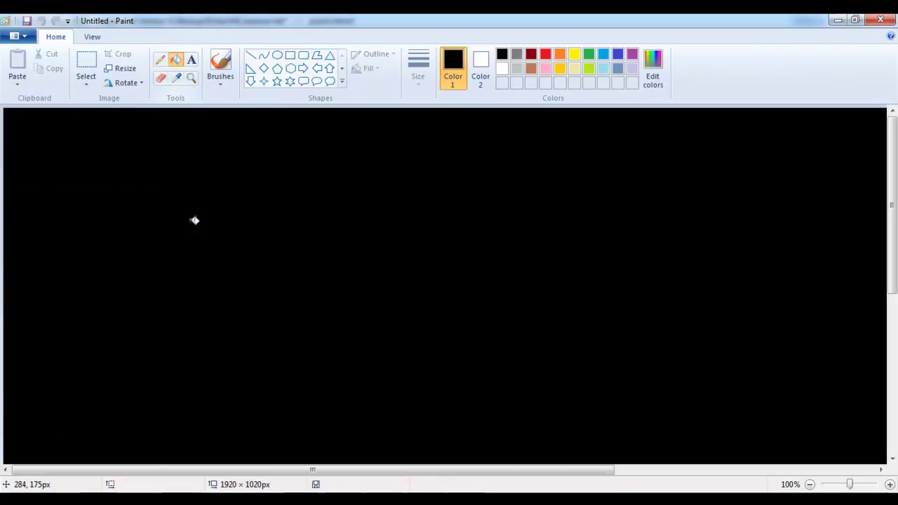
click(221, 82)
click(219, 103)
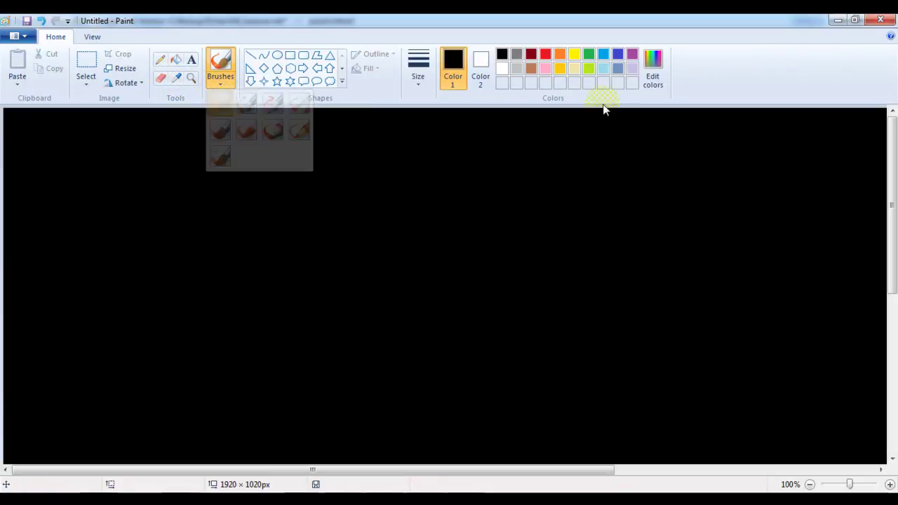
click(546, 54)
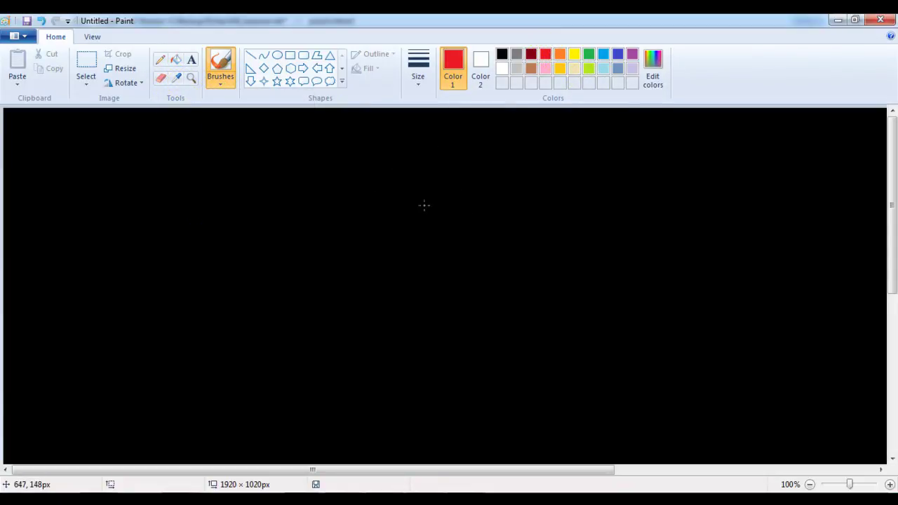
Handwrite the formula d = 2πr with the expanded line = 2 × 3.14 × r beneath it.
mouse_move(255, 171)
mouse_down()
mouse_move(251, 216)
mouse_move(246, 200)
mouse_move(235, 204)
mouse_move(253, 215)
mouse_move(316, 200)
mouse_move(315, 211)
mouse_move(355, 189)
mouse_move(379, 192)
mouse_move(355, 212)
mouse_move(436, 217)
mouse_up()
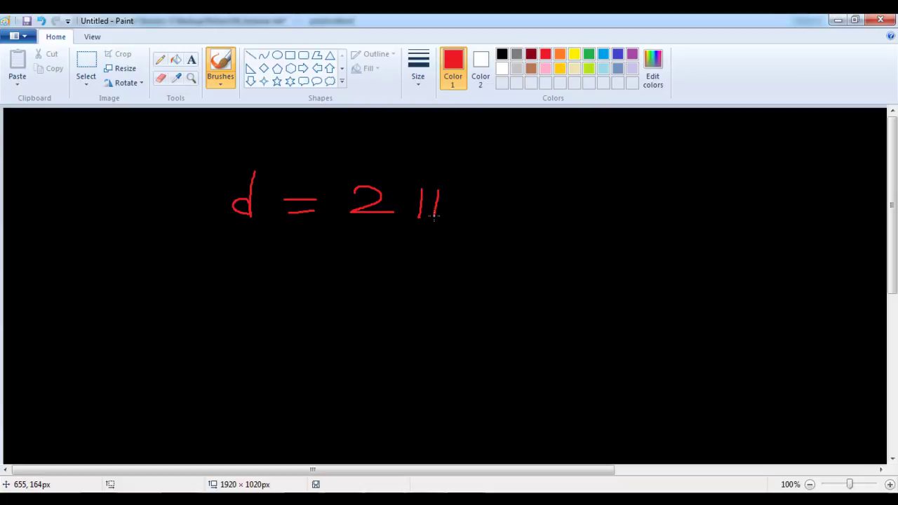
drag(412, 190, 451, 188)
mouse_move(291, 260)
mouse_down()
mouse_move(324, 261)
mouse_move(306, 271)
mouse_move(371, 251)
mouse_move(370, 277)
mouse_up()
mouse_move(406, 252)
mouse_down()
mouse_move(434, 276)
mouse_move(408, 268)
mouse_move(394, 278)
mouse_up()
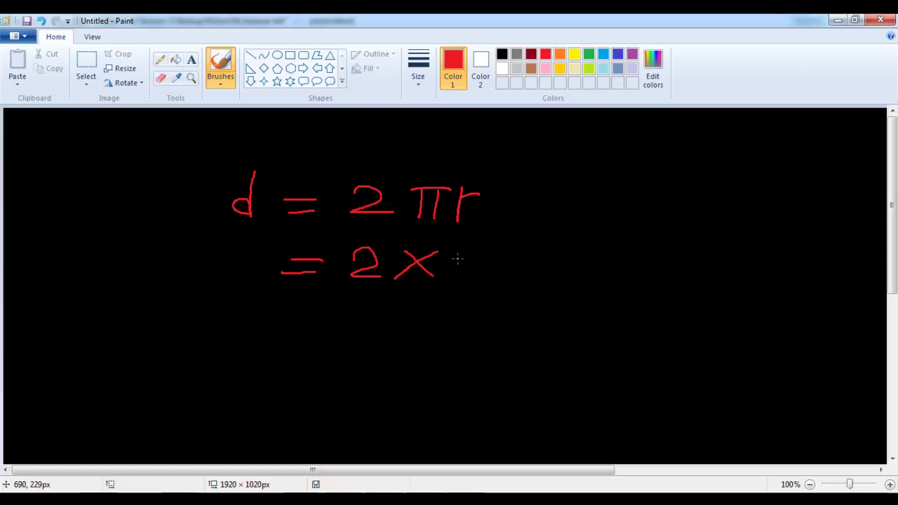
drag(461, 254, 465, 275)
mouse_move(504, 247)
mouse_down()
mouse_move(504, 278)
mouse_move(517, 264)
mouse_move(537, 261)
mouse_move(534, 276)
mouse_move(574, 272)
mouse_move(555, 277)
mouse_move(611, 257)
mouse_up()
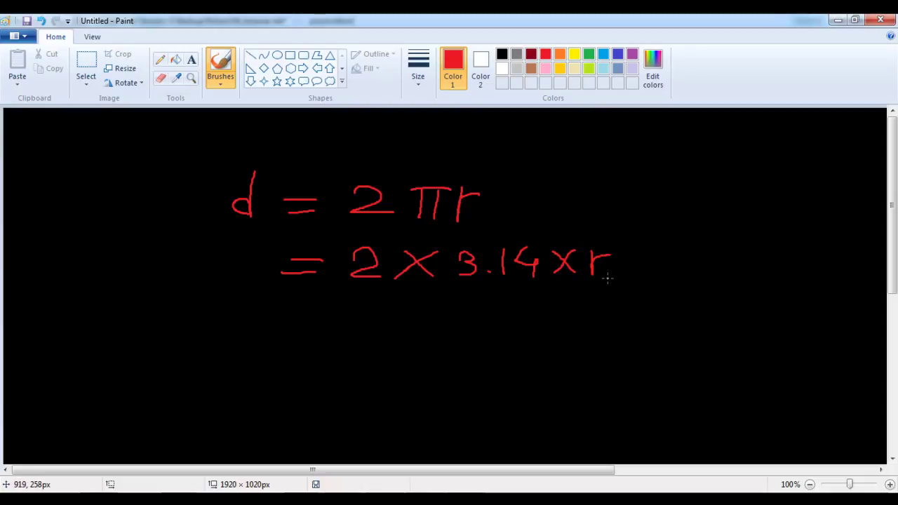
Handwrite d = 6.28 × r as the third line of the formula, undoing any faulty strokes.
mouse_move(285, 327)
mouse_down()
mouse_move(312, 326)
mouse_move(317, 345)
mouse_move(369, 323)
mouse_move(347, 345)
mouse_move(370, 346)
mouse_up()
key(ctrl+z)
mouse_move(373, 302)
mouse_down()
mouse_move(354, 310)
mouse_move(361, 349)
mouse_move(367, 321)
mouse_move(348, 341)
mouse_move(366, 336)
mouse_move(346, 337)
mouse_move(379, 344)
mouse_move(395, 331)
mouse_move(405, 342)
mouse_move(390, 348)
mouse_move(411, 350)
mouse_move(421, 331)
mouse_move(429, 349)
mouse_move(420, 345)
mouse_move(472, 340)
mouse_move(485, 350)
mouse_move(461, 353)
mouse_up()
key(ctrl+z)
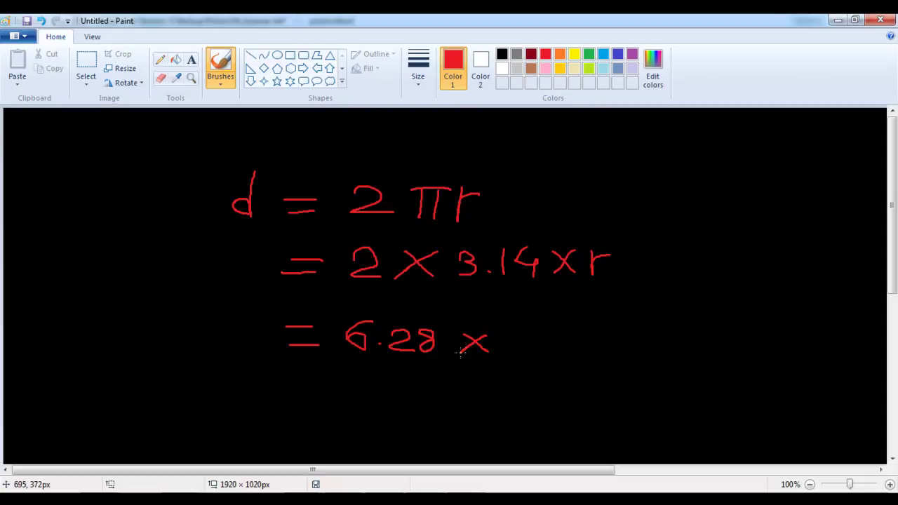
mouse_move(503, 332)
mouse_down()
mouse_move(504, 357)
mouse_move(524, 339)
mouse_up()
mouse_move(259, 316)
mouse_down()
mouse_move(260, 358)
mouse_move(245, 336)
mouse_move(250, 355)
mouse_up()
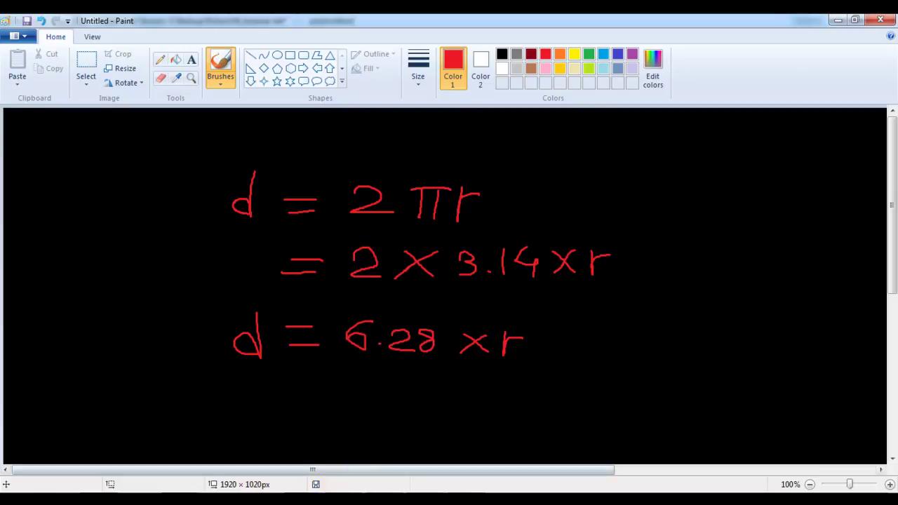
Switch back to Maya, deselect the wheel, and frame the car closely in the side view.
click(235, 467)
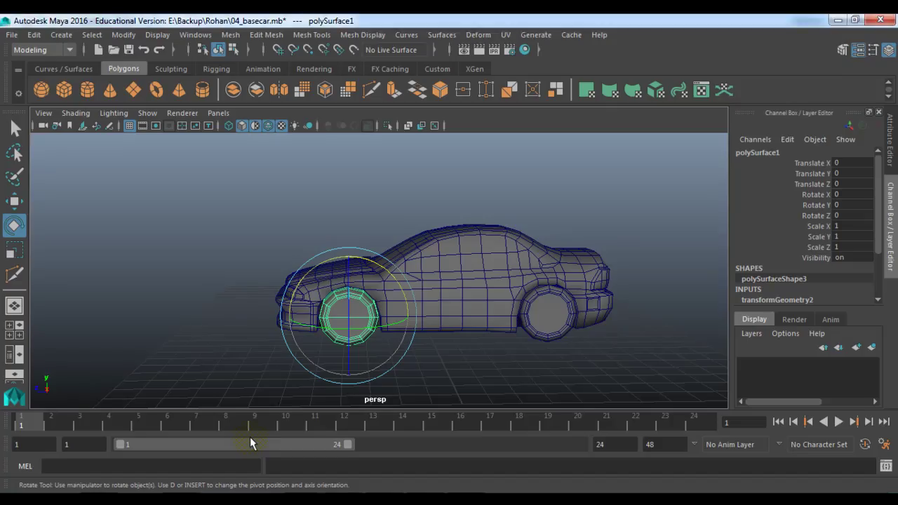
click(481, 361)
mouse_move(441, 340)
alt+middle_down()
mouse_move(376, 345)
mouse_move(401, 360)
mouse_move(400, 339)
mouse_move(431, 337)
alt+middle_up()
alt+drag(431, 337, 517, 347)
key(space)
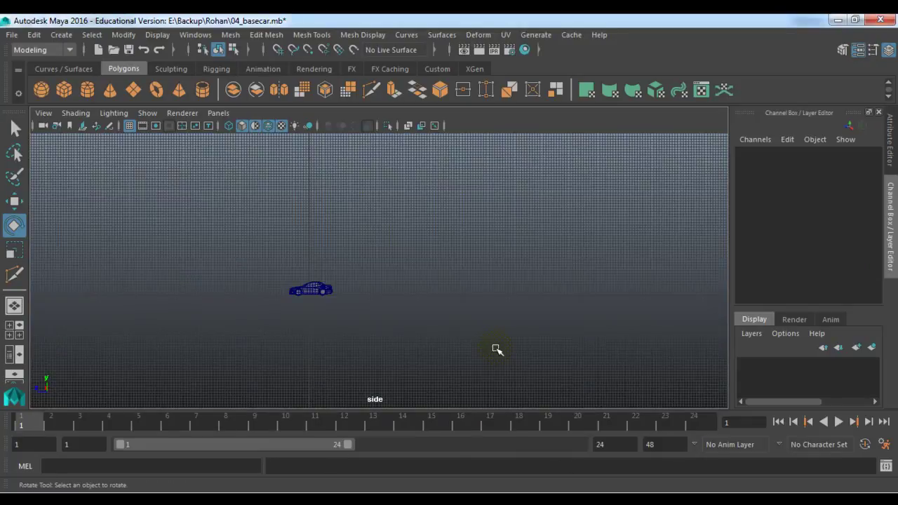
key(f)
alt+right_drag(392, 315, 413, 337)
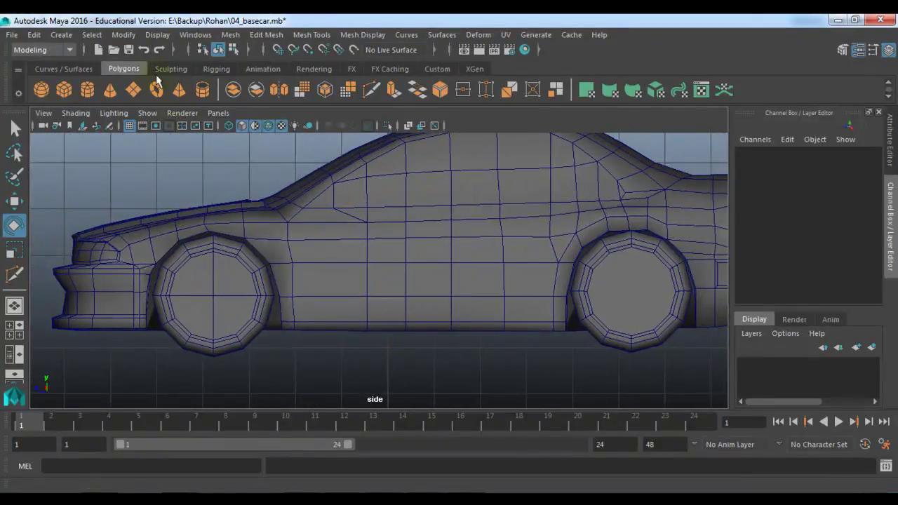
Show the side view in wireframe and place a Distance Tool start point at the front wheel's centre.
click(56, 34)
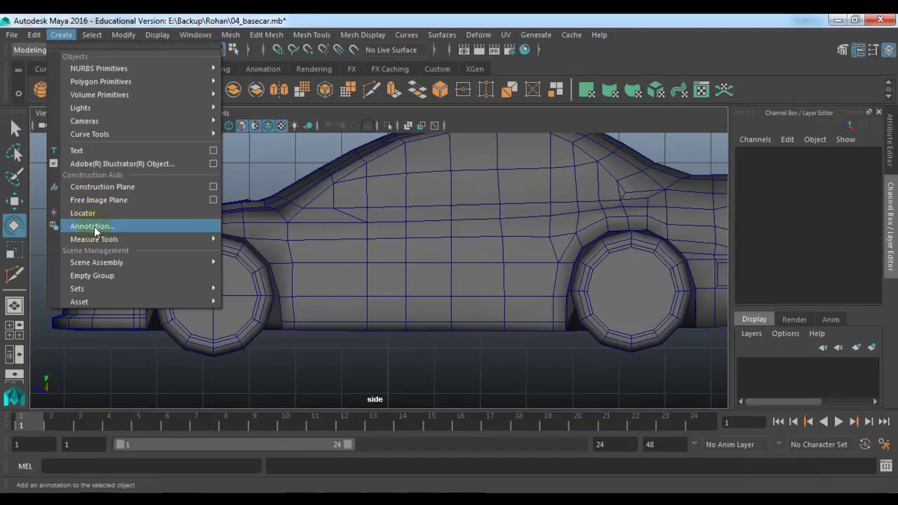
mouse_move(95, 242)
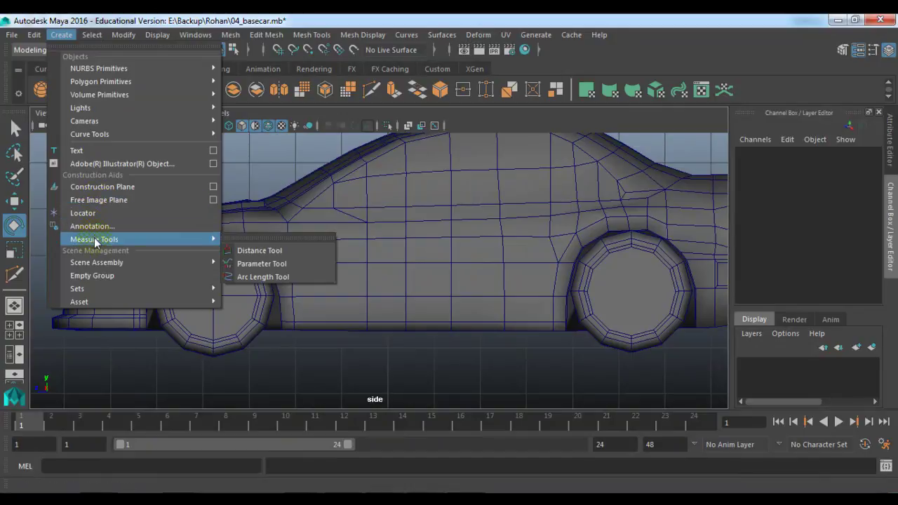
click(245, 254)
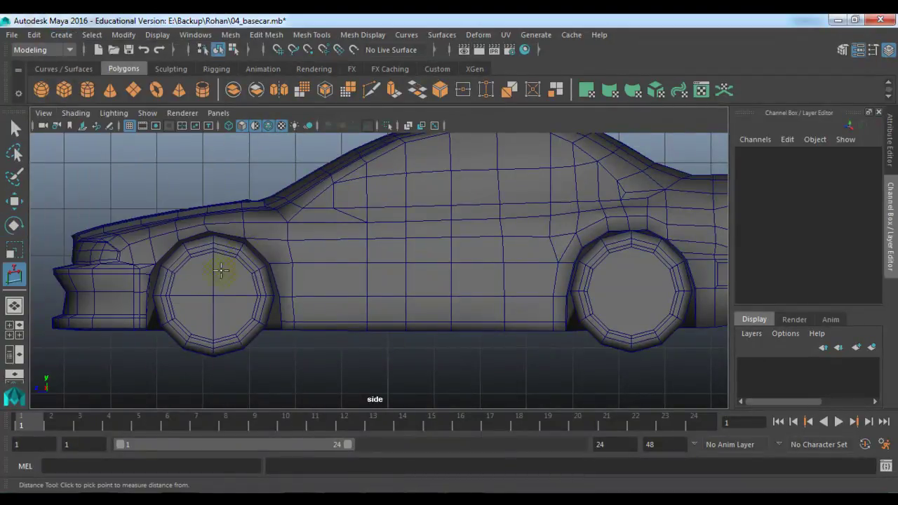
alt+middle_drag(221, 267, 245, 275)
key(4)
scroll(211, 291, up, 4)
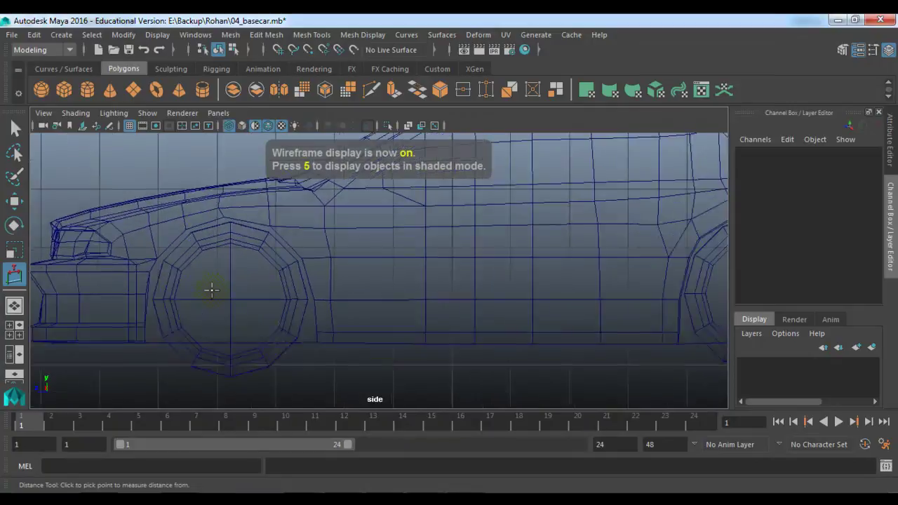
alt+middle_drag(220, 327, 297, 262)
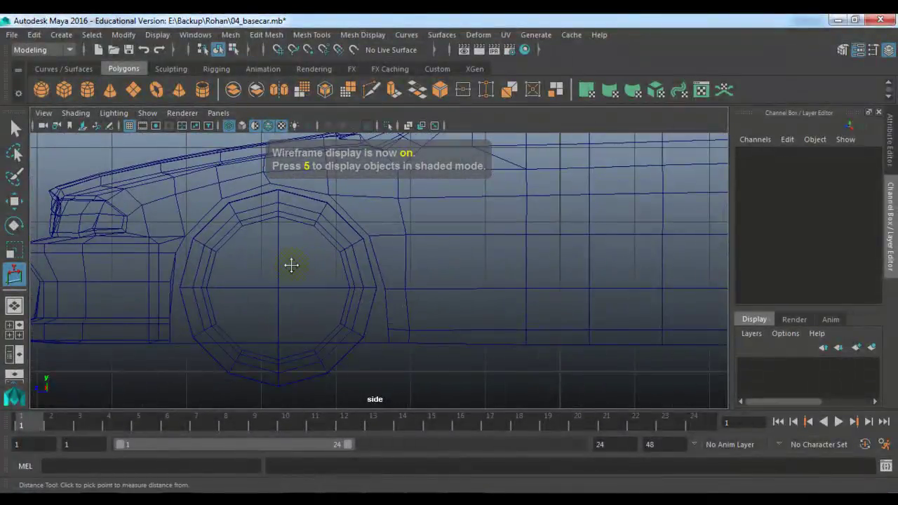
scroll(335, 254, up, 5)
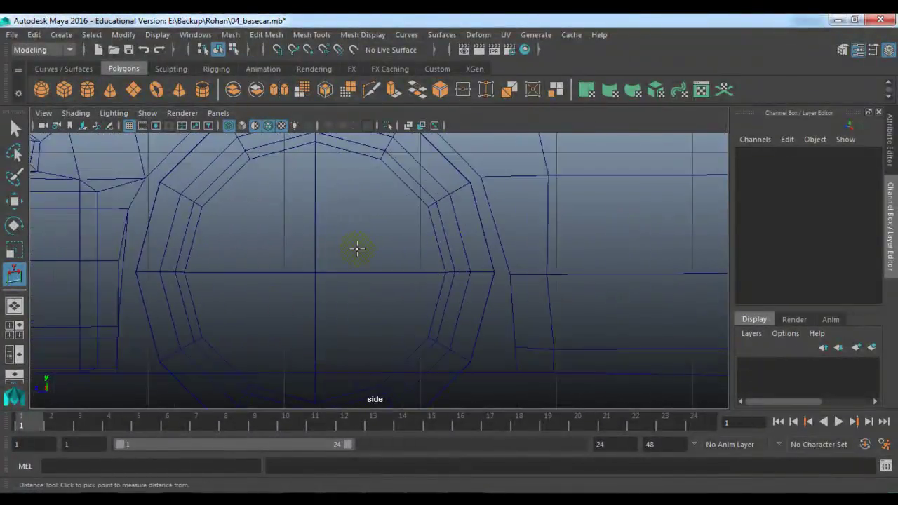
scroll(357, 248, up, 1)
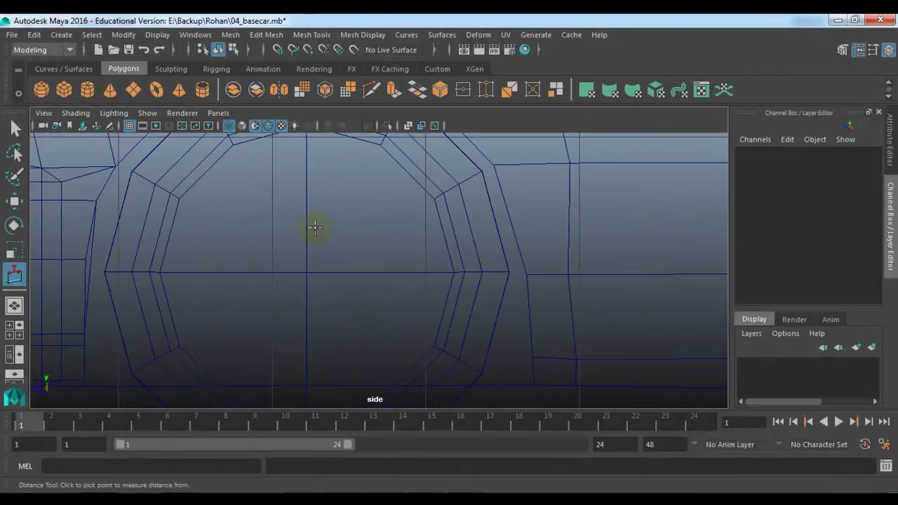
scroll(304, 256, up, 2)
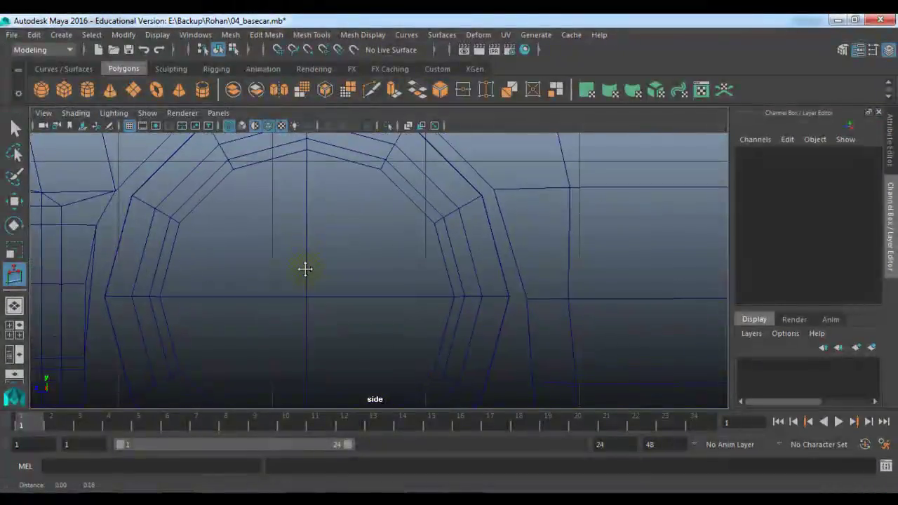
alt+middle_drag(305, 269, 310, 314)
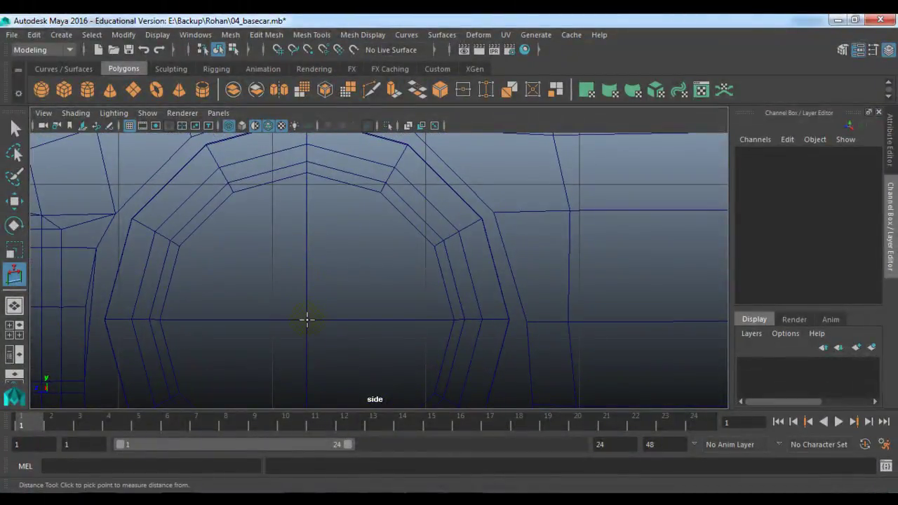
click(306, 320)
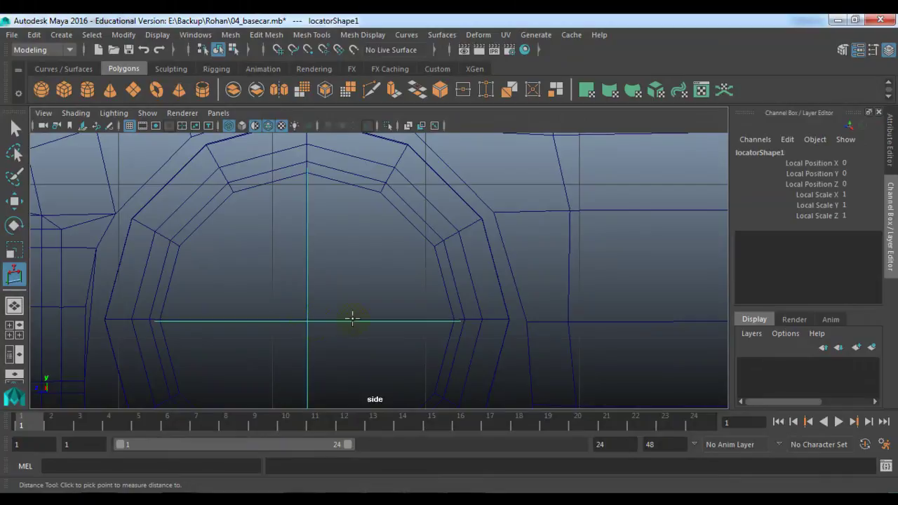
Place the measurement's end point at the top of the front wheel's outer edge to measure its radius, and deselect it.
alt+middle_drag(371, 247, 369, 309)
drag(338, 218, 305, 188)
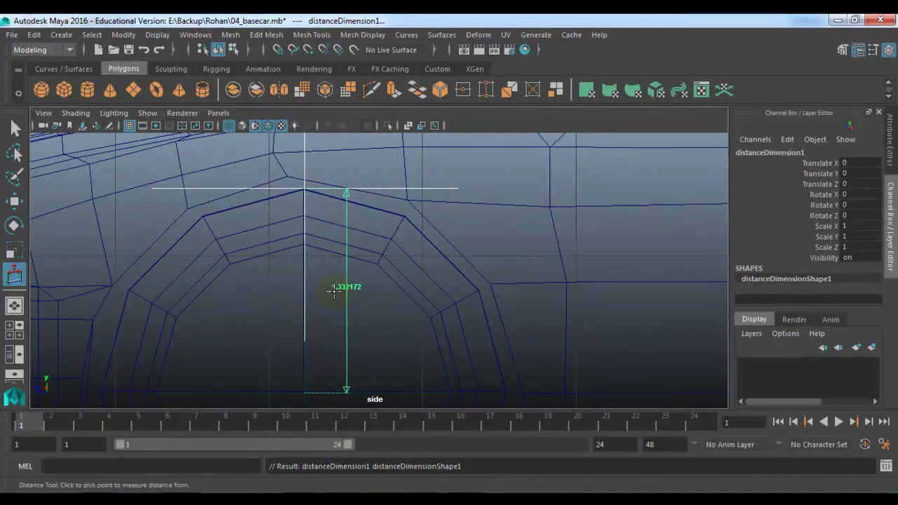
key(w)
click(325, 313)
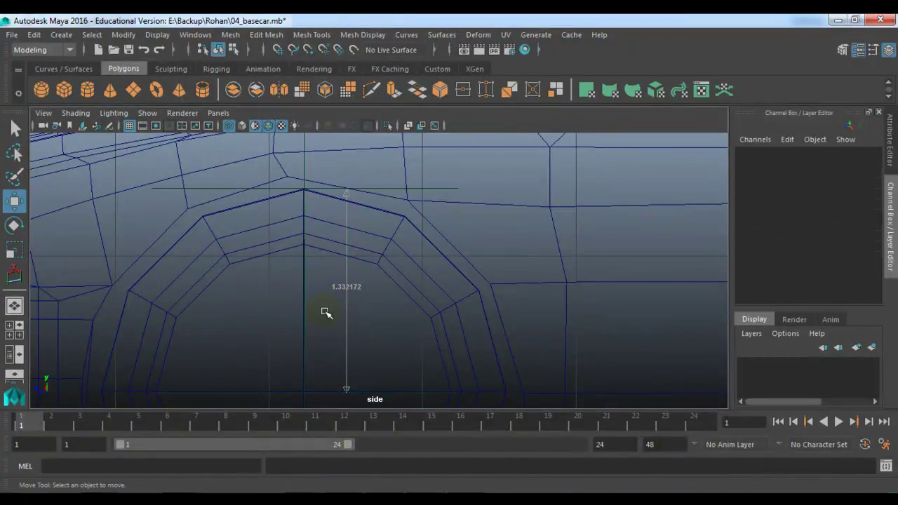
Open Windows Calculator with the Run command calc, multiply 6.28 by 1.33, and close the calculator.
key(super+r)
text(calc)
key(Return)
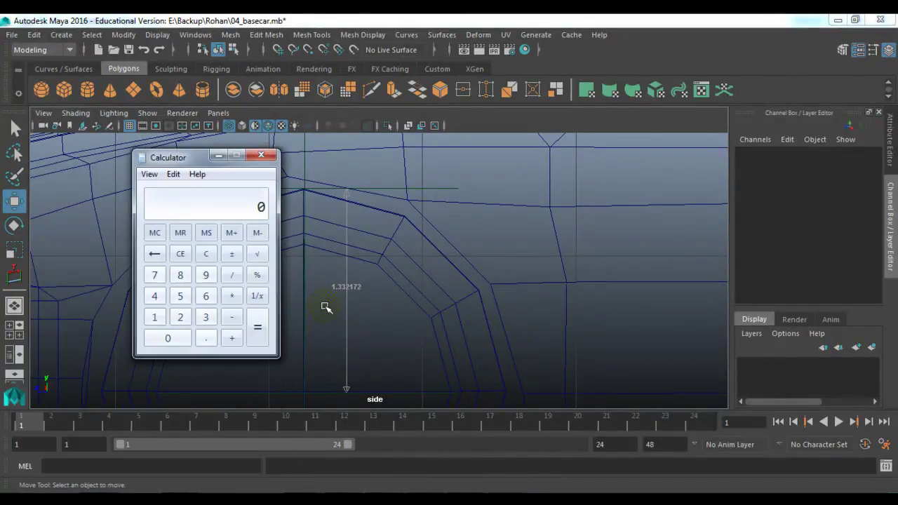
click(207, 297)
click(206, 338)
click(180, 317)
click(180, 275)
click(232, 296)
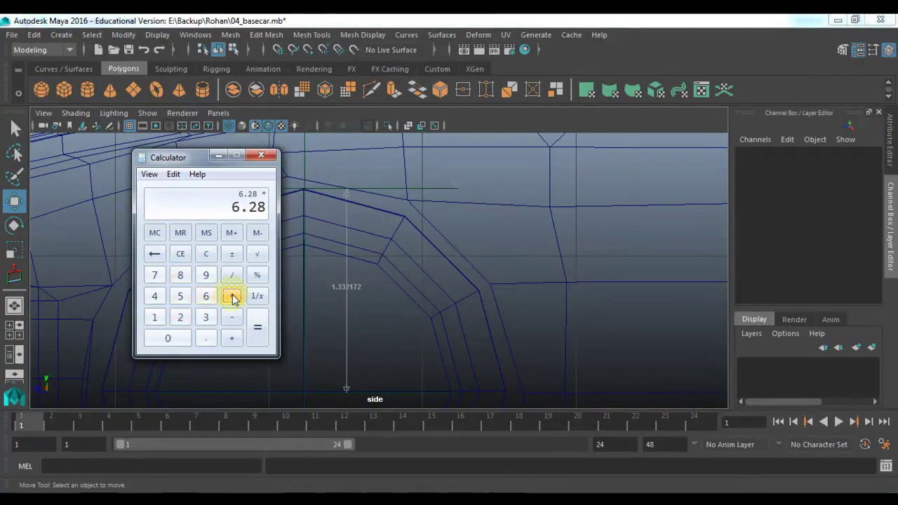
click(154, 317)
click(205, 339)
click(206, 317)
click(206, 317)
click(257, 334)
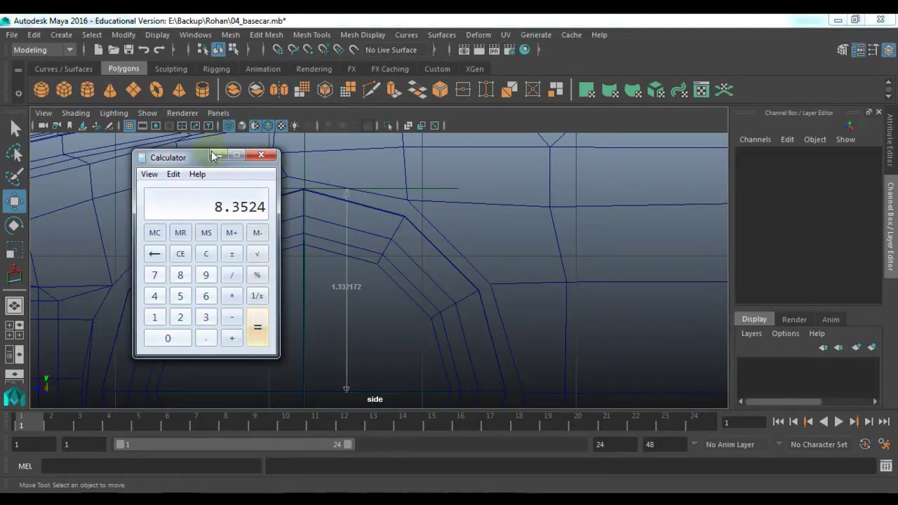
click(261, 156)
Place the start point of a new Distance Tool measurement at the bottom of the front wheel.
scroll(311, 301, down, 5)
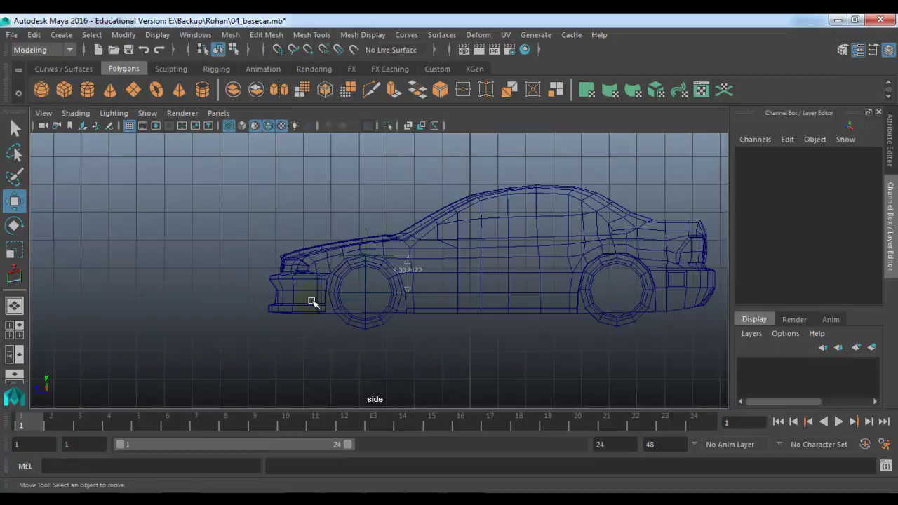
scroll(309, 301, up, 2)
click(14, 276)
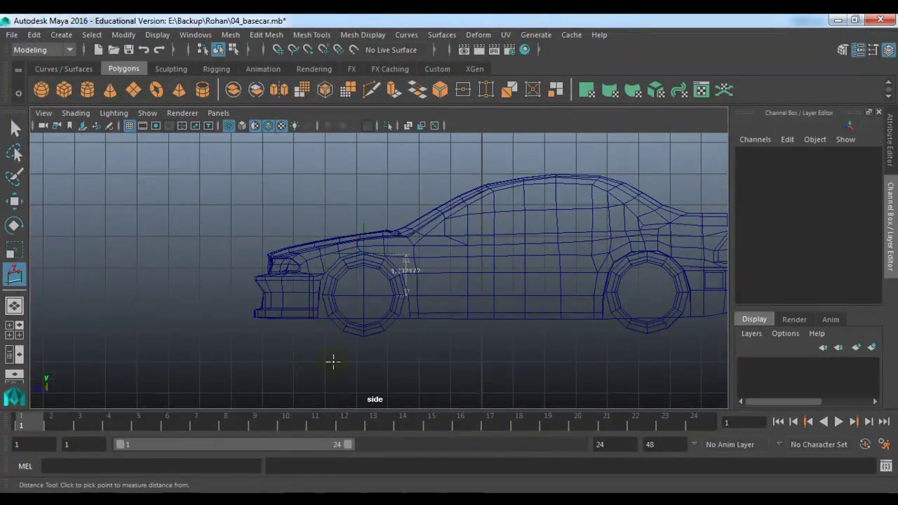
scroll(333, 361, up, 3)
scroll(343, 310, up, 4)
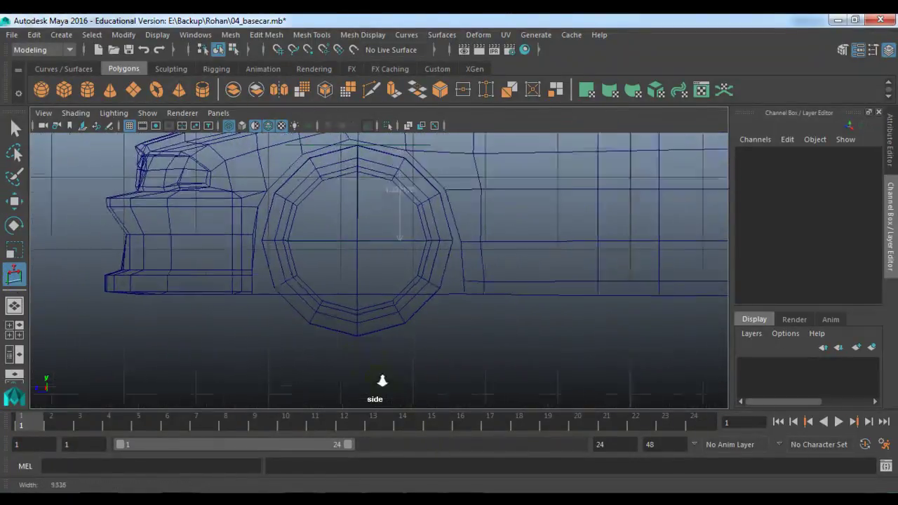
click(356, 342)
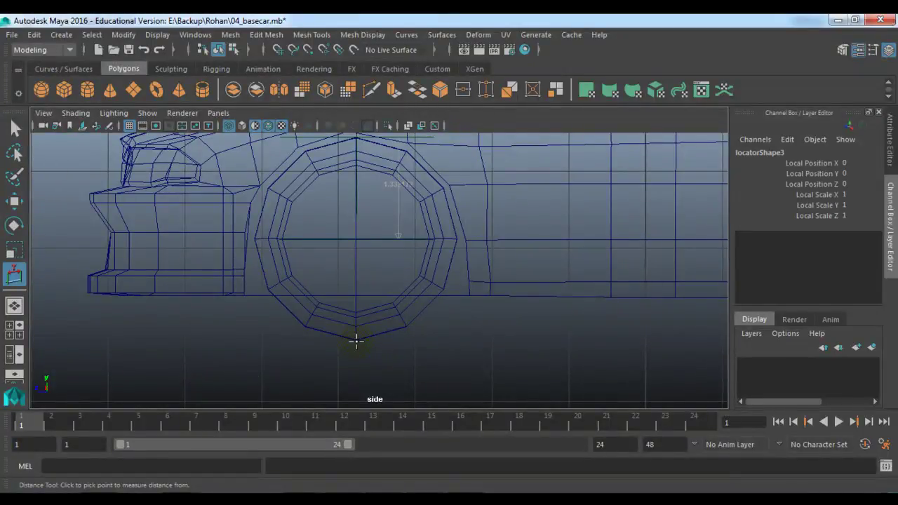
Change the viewport background to black and place the measurement's end point ahead of the car, level with the wheel's bottom.
scroll(341, 360, down, 5)
scroll(412, 347, up, 2)
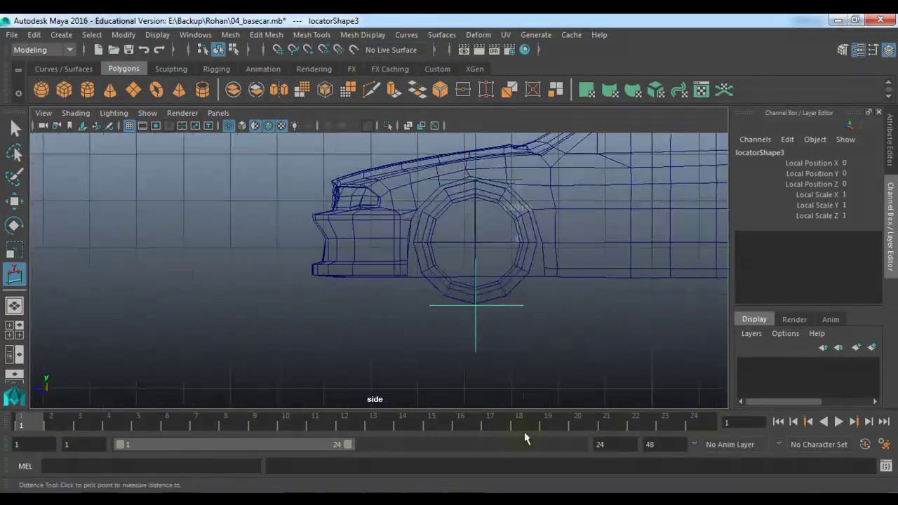
key(alt+b)
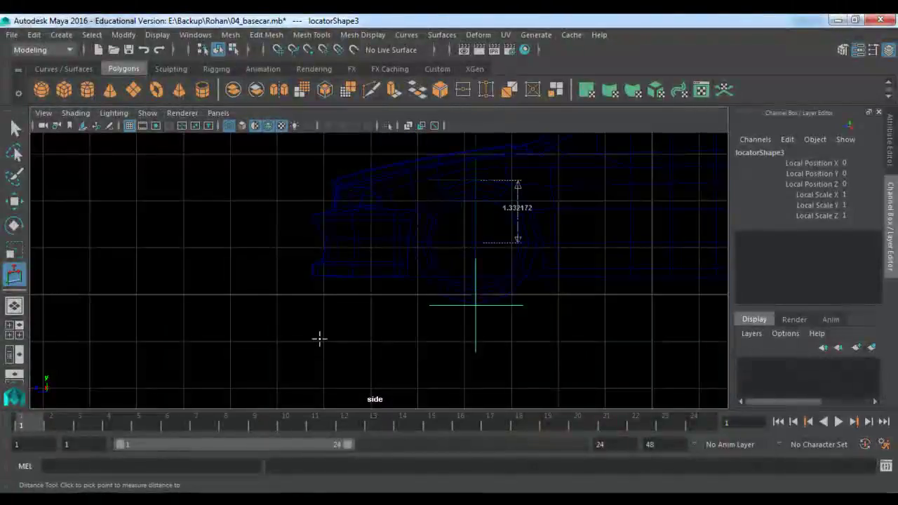
click(333, 318)
drag(329, 318, 176, 307)
Move the end locator forward along Z to about 12.12 for a distance of about 8.36, and deselect it.
key(w)
drag(243, 300, 201, 326)
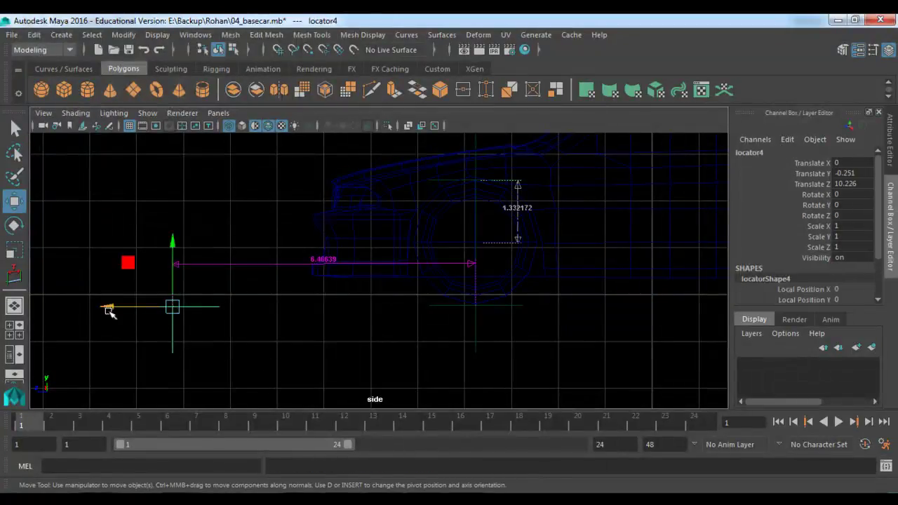
drag(110, 306, 23, 294)
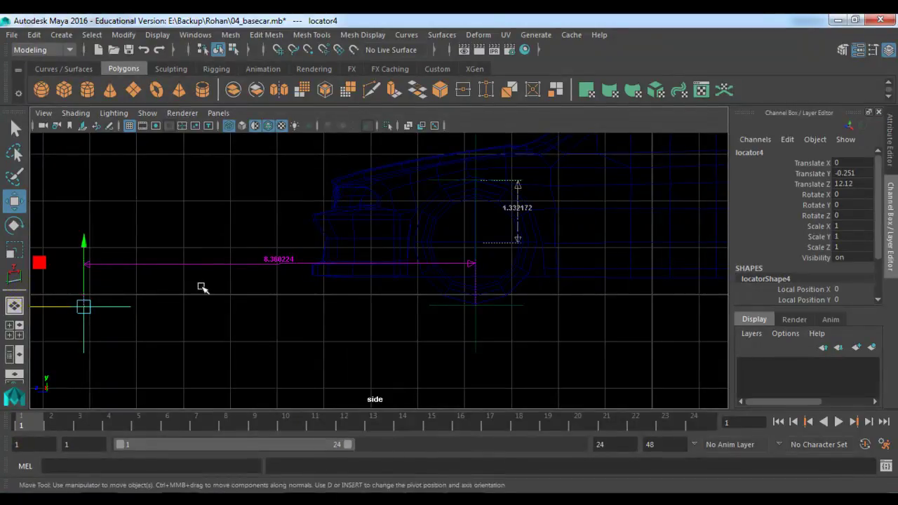
scroll(301, 302, down, 2)
click(404, 330)
alt+middle_drag(532, 319, 474, 340)
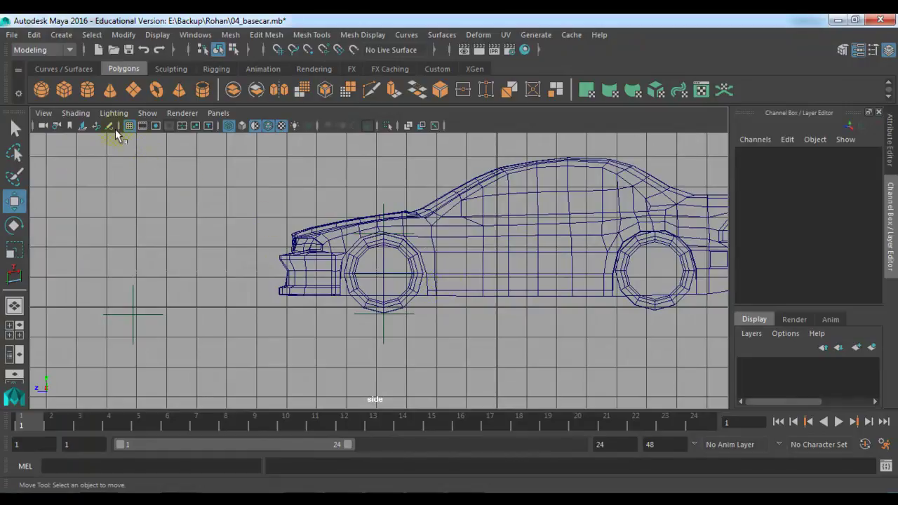
Hide the grid in the side view and bring the whole car into view.
click(129, 126)
alt+middle_drag(388, 261, 392, 261)
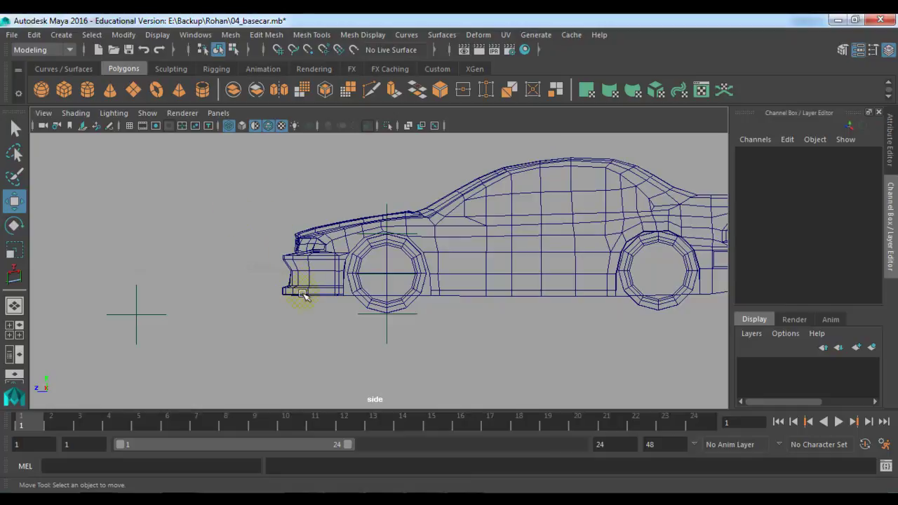
scroll(246, 309, down, 2)
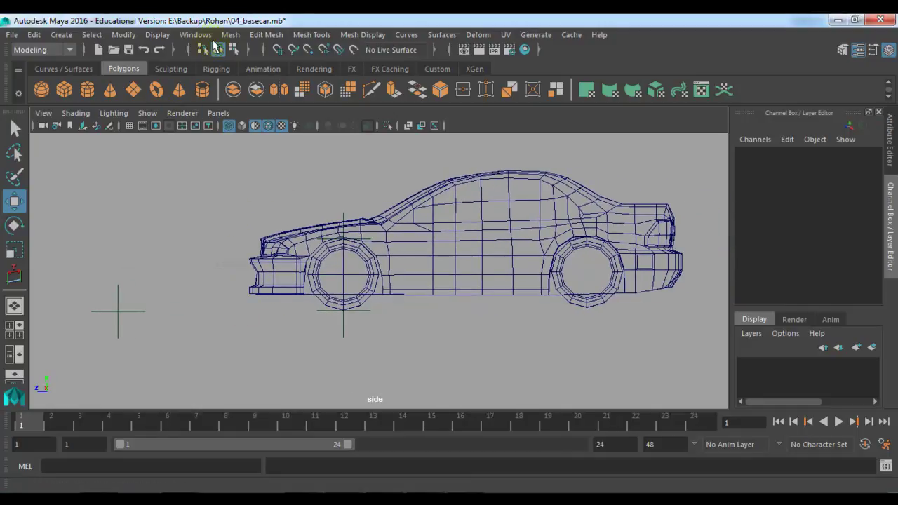
Switch to the Animation menu set and open the Set Driven Key window, placed clear of the car.
click(56, 50)
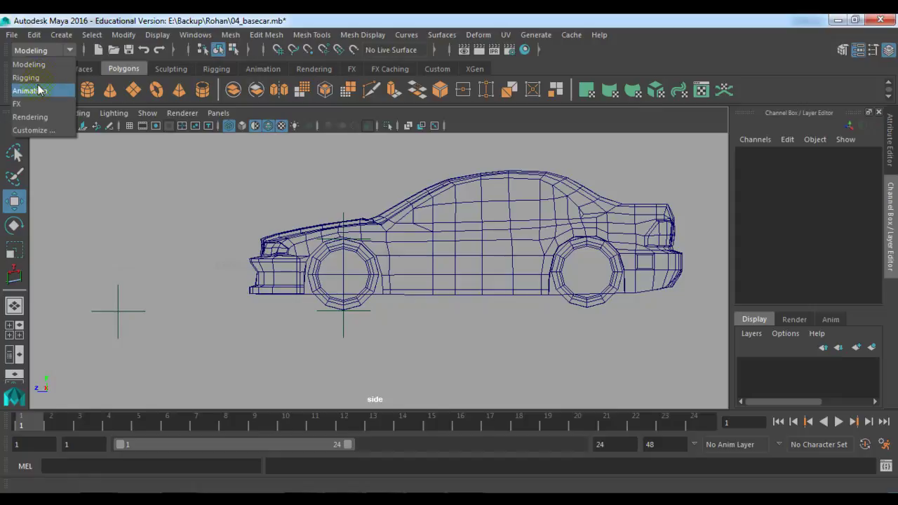
click(29, 91)
click(226, 36)
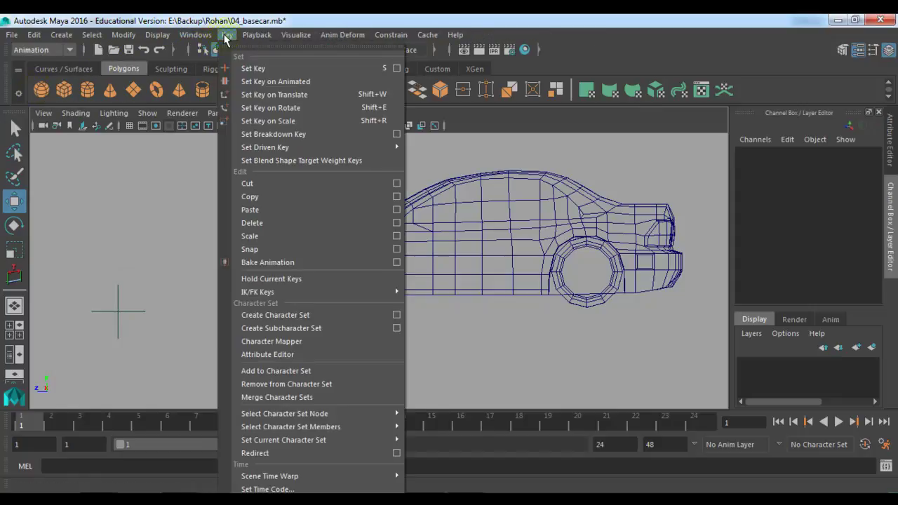
mouse_move(274, 146)
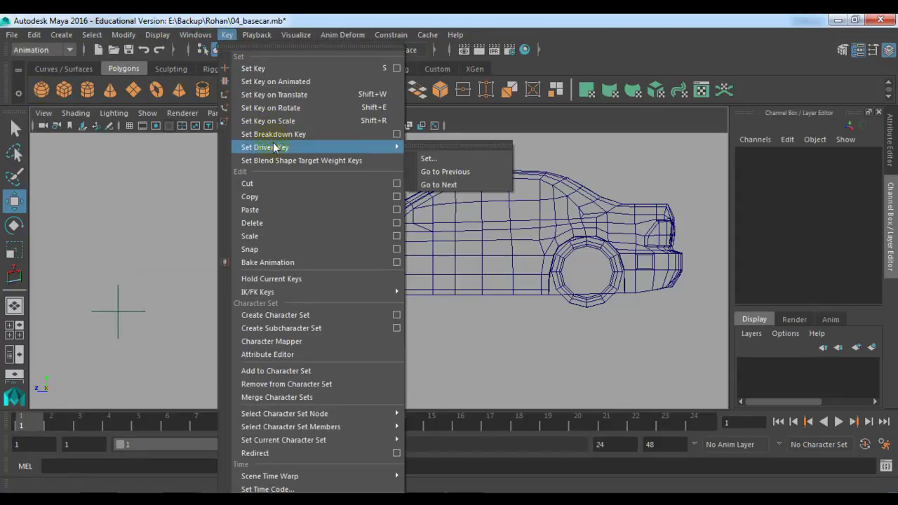
click(425, 156)
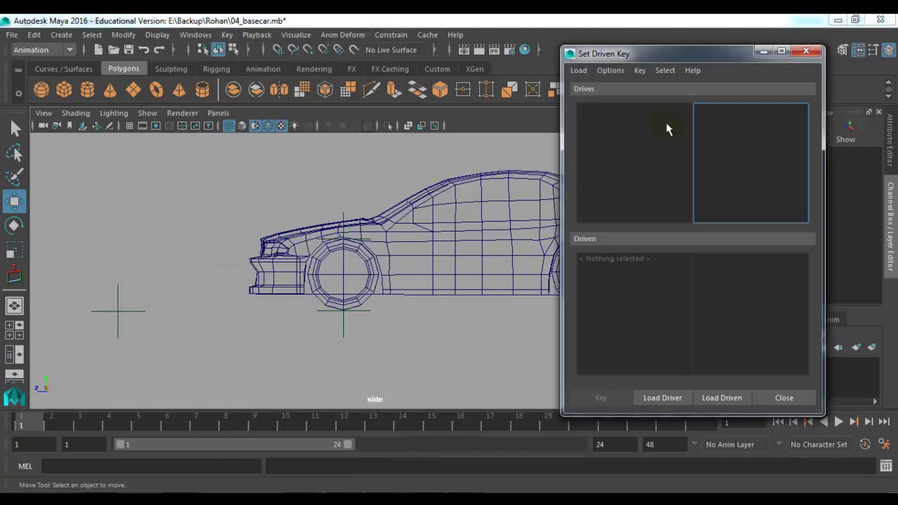
drag(667, 54, 722, 55)
Select the whole Car group and load it as the driver.
alt+middle_drag(556, 231, 442, 226)
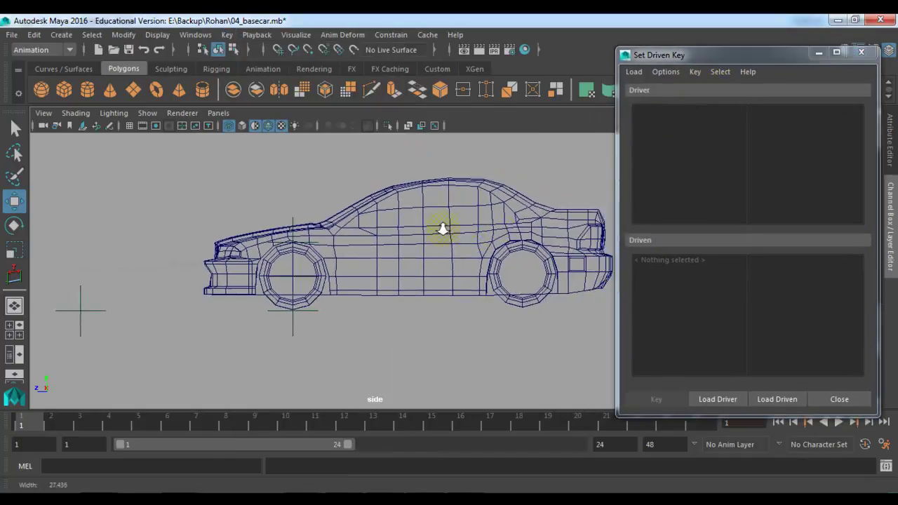
click(453, 181)
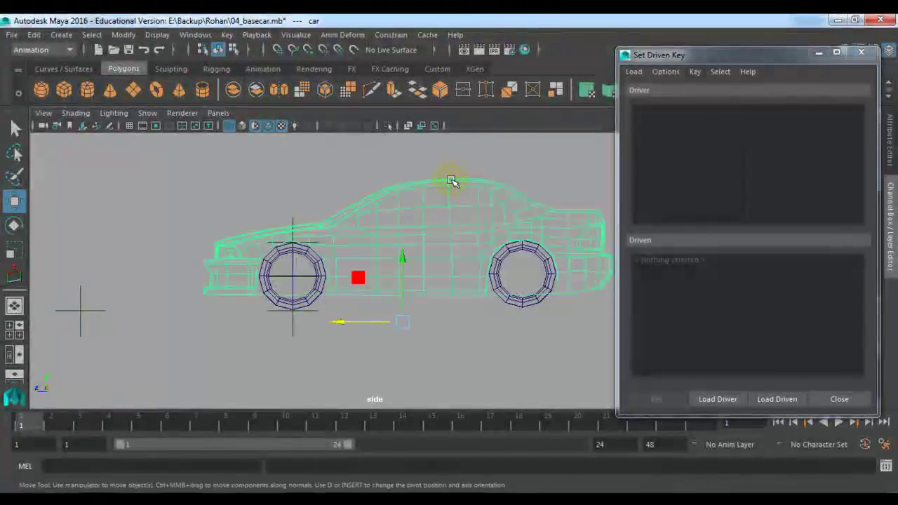
key(Up)
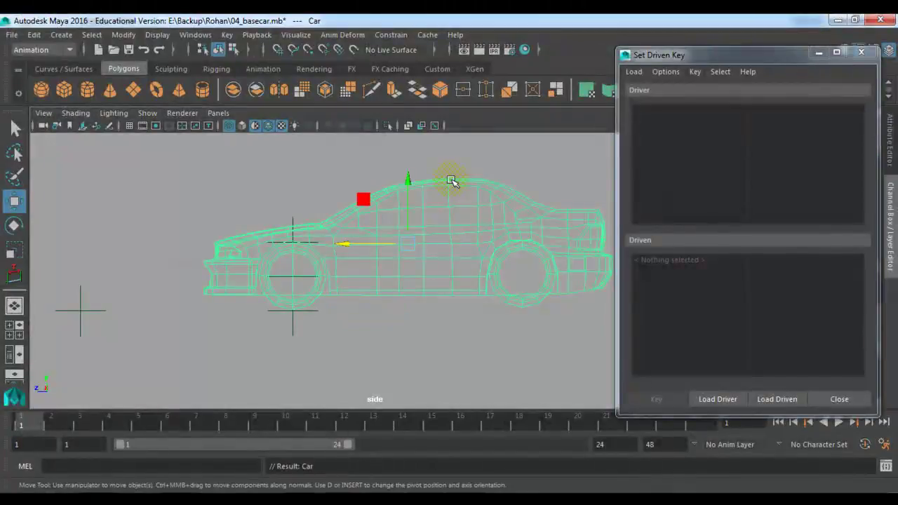
click(705, 399)
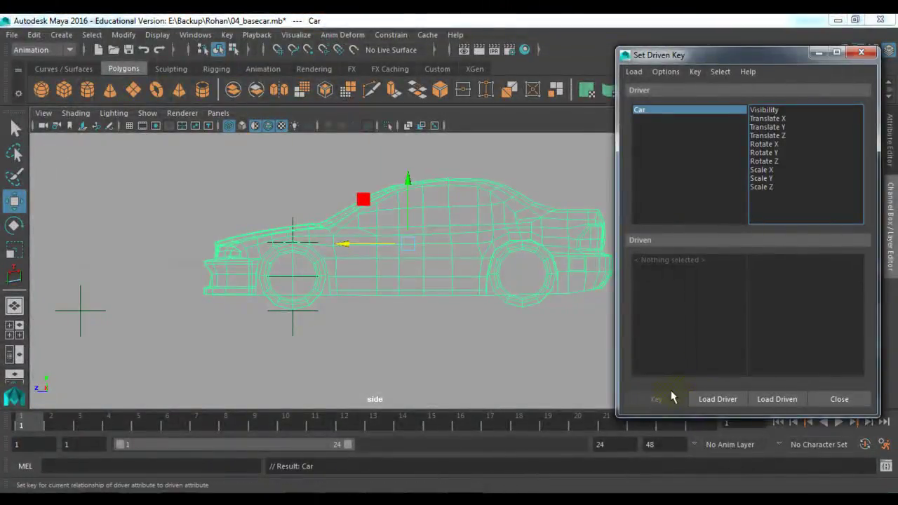
Load the front and rear wheels as driven objects and select all four, polySurface1 to polySurface4, in the driven list.
click(443, 372)
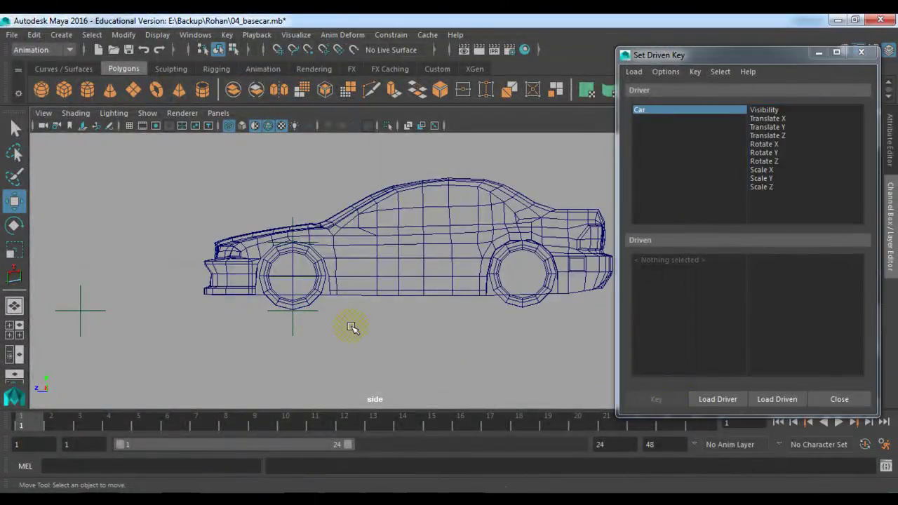
click(312, 298)
shift+click(520, 306)
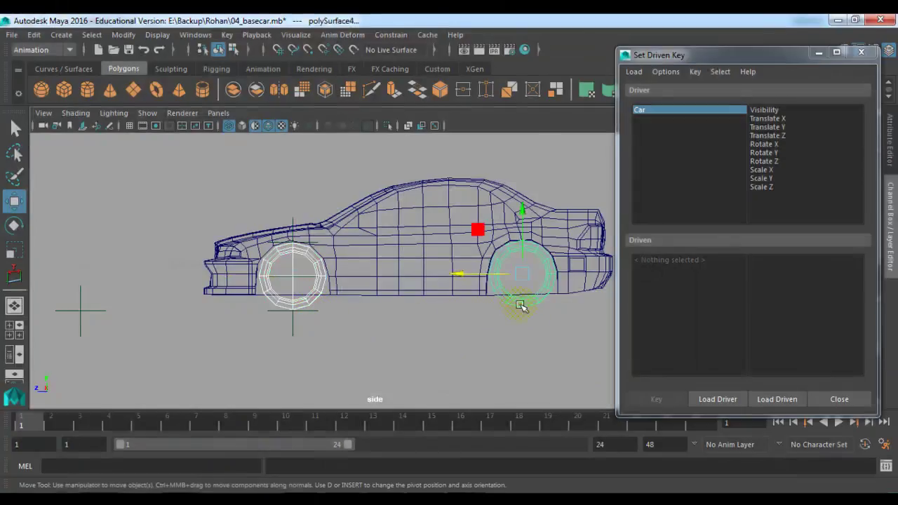
click(777, 399)
drag(665, 261, 663, 286)
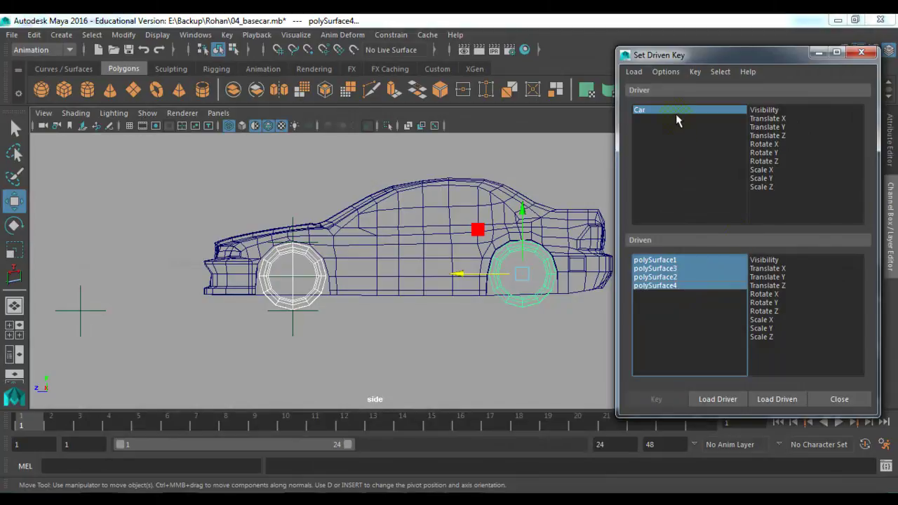
Try moving the car forward along Z and undo the move.
drag(687, 56, 641, 296)
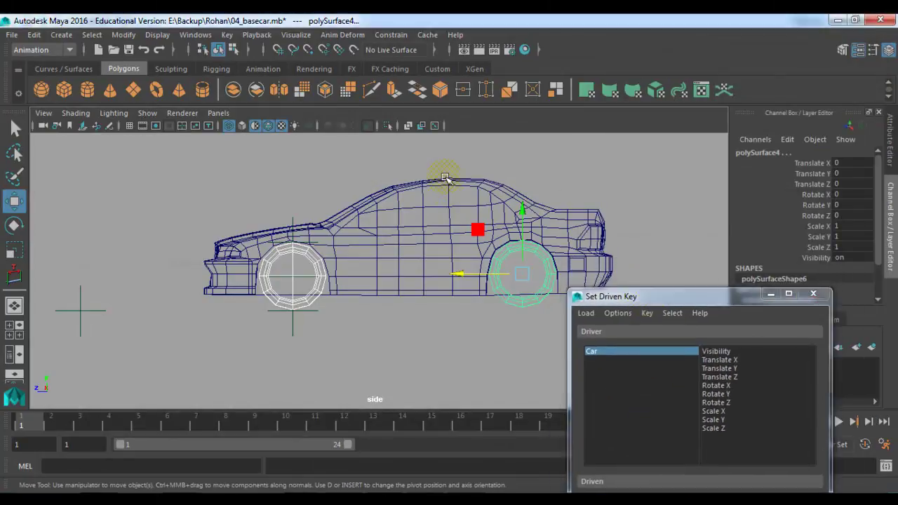
click(413, 241)
drag(412, 240, 327, 245)
key(ctrl+z)
Try rotating the front wheels about X and undo the rotations.
click(262, 299)
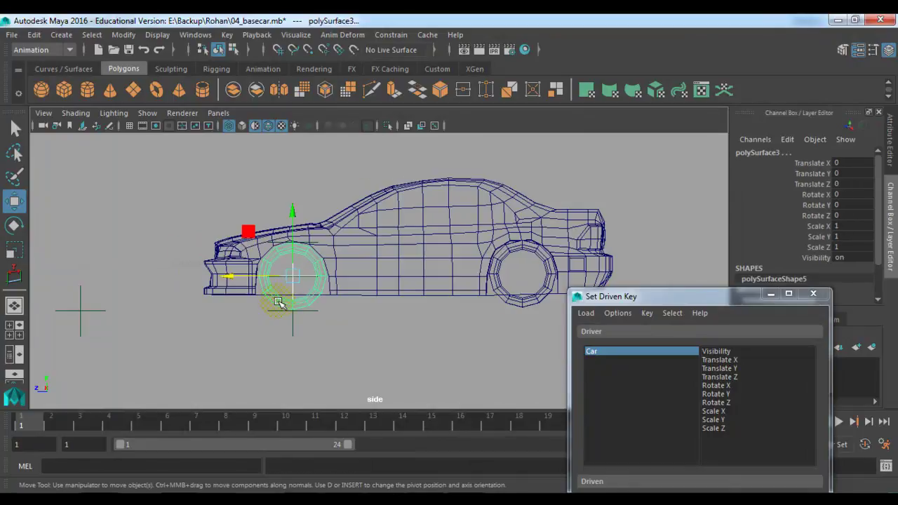
key(e)
mouse_move(300, 231)
mouse_down()
mouse_move(320, 227)
mouse_move(311, 226)
mouse_up()
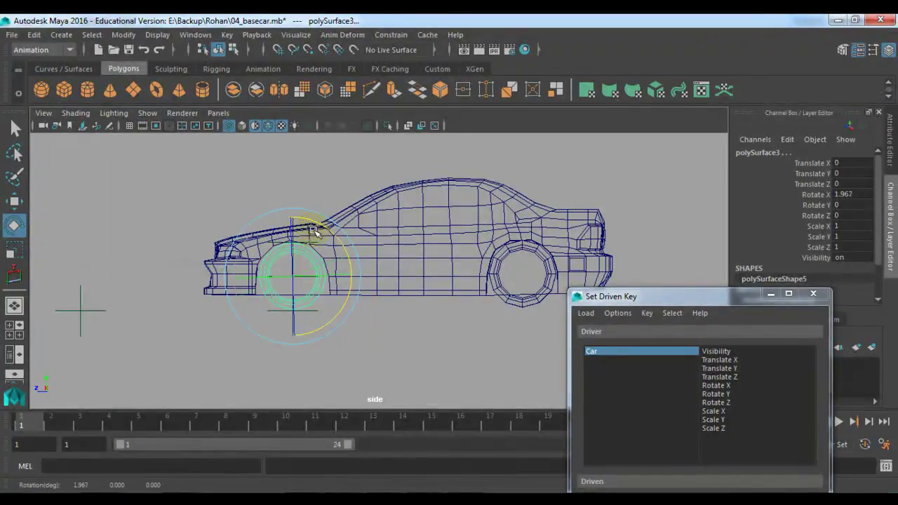
key(ctrl+z)
drag(673, 301, 596, 134)
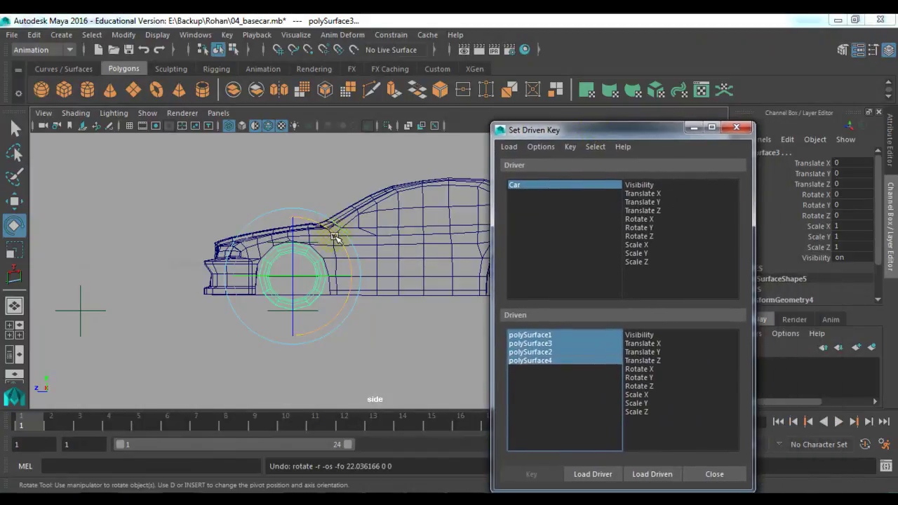
drag(329, 233, 264, 222)
drag(565, 131, 558, 98)
Set the first driven key linking the Car's Translate Z to Rotate X of all four wheels, with both at 0.
click(544, 151)
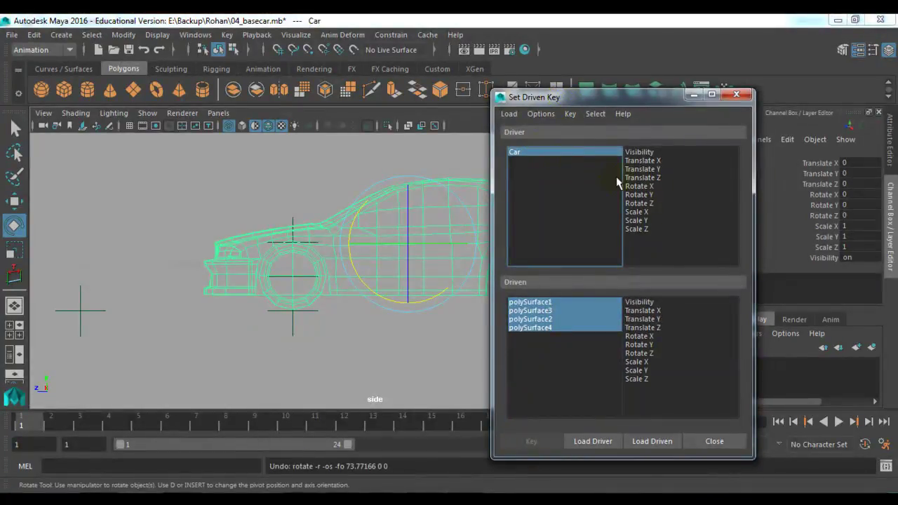
click(649, 177)
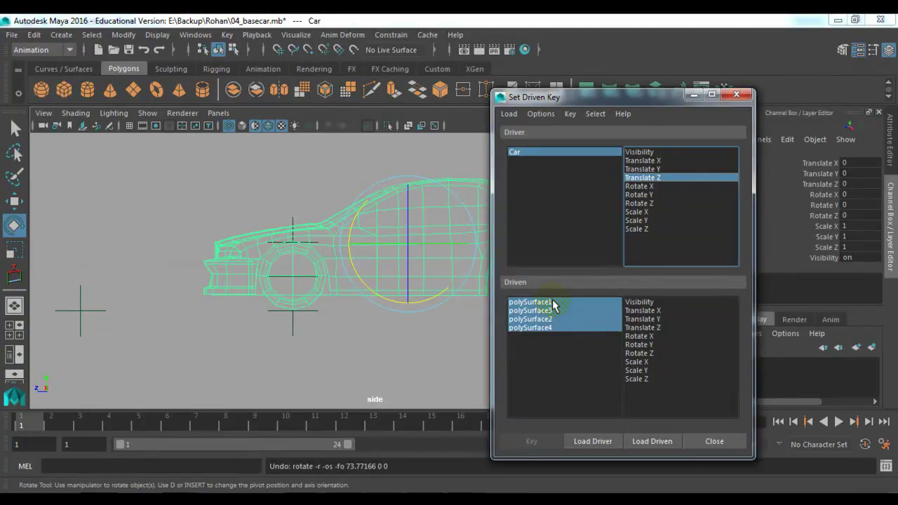
click(570, 153)
drag(567, 306, 567, 334)
click(647, 338)
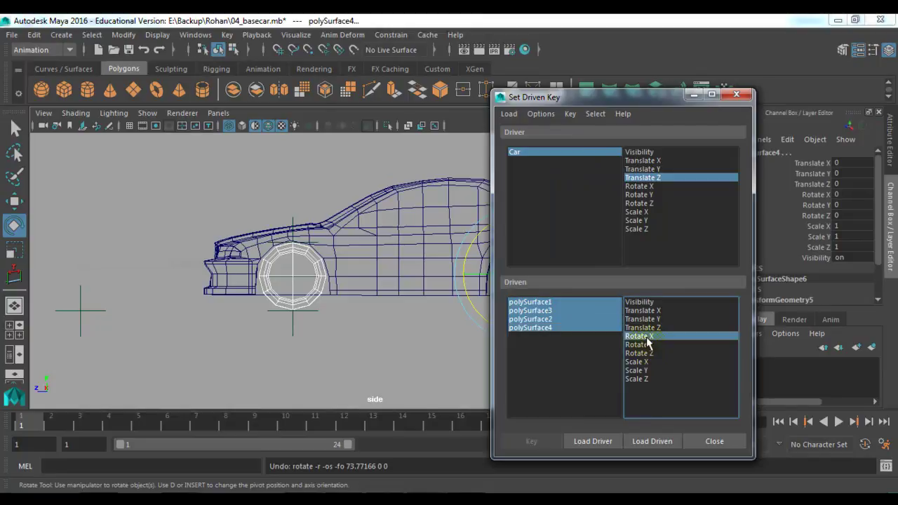
click(540, 443)
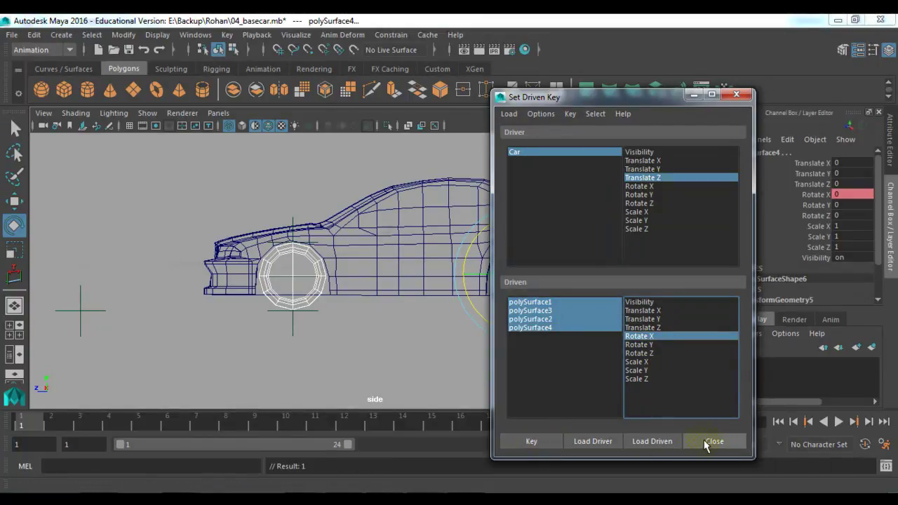
Minimize the Set Driven Key window and move the whole Car group forward along Z to about 8.376, aligning its front wheel with the end locator.
click(694, 94)
click(488, 186)
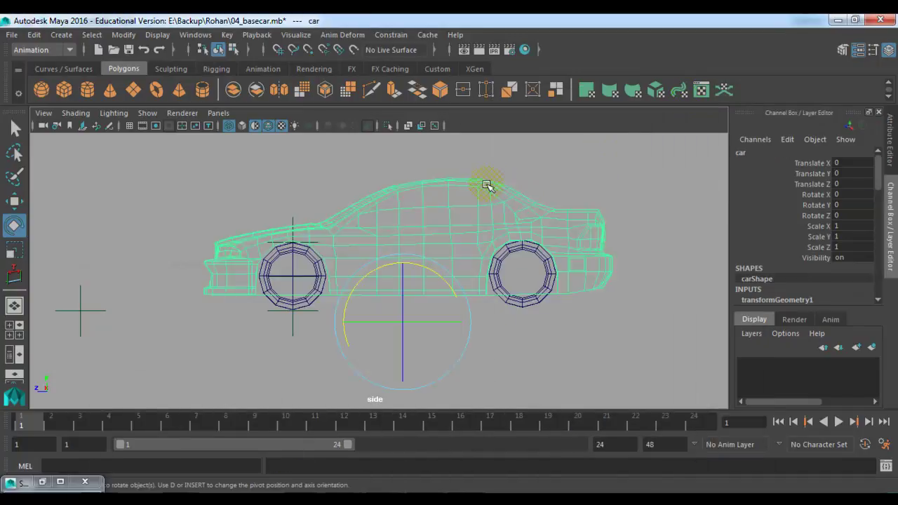
key(Up)
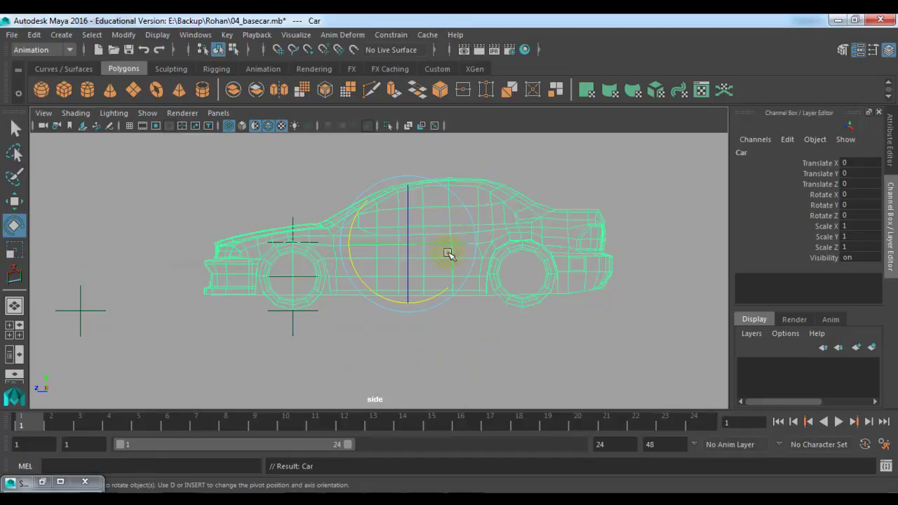
key(w)
scroll(409, 311, down, 2)
alt+middle_drag(412, 301, 464, 304)
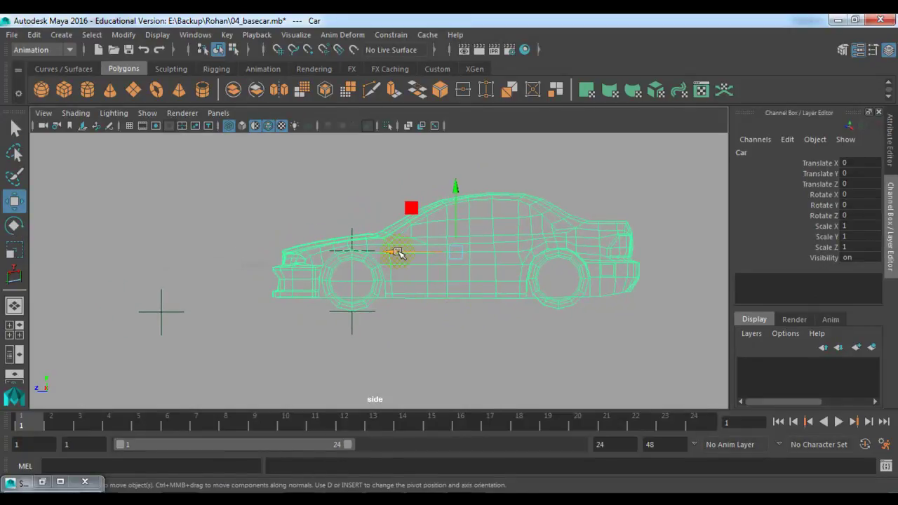
drag(398, 252, 203, 259)
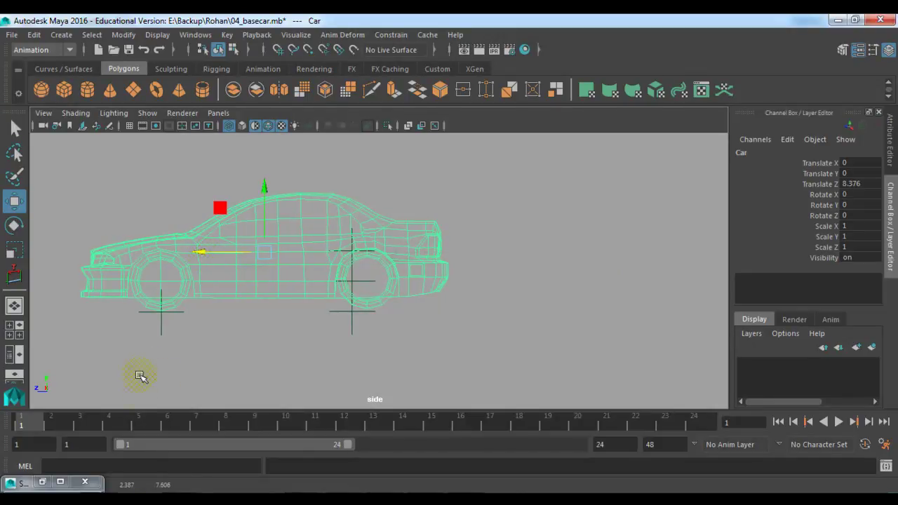
Set Rotate X of all four driven wheels to 360 and record the second driven key against the Car's Translate Z.
click(42, 482)
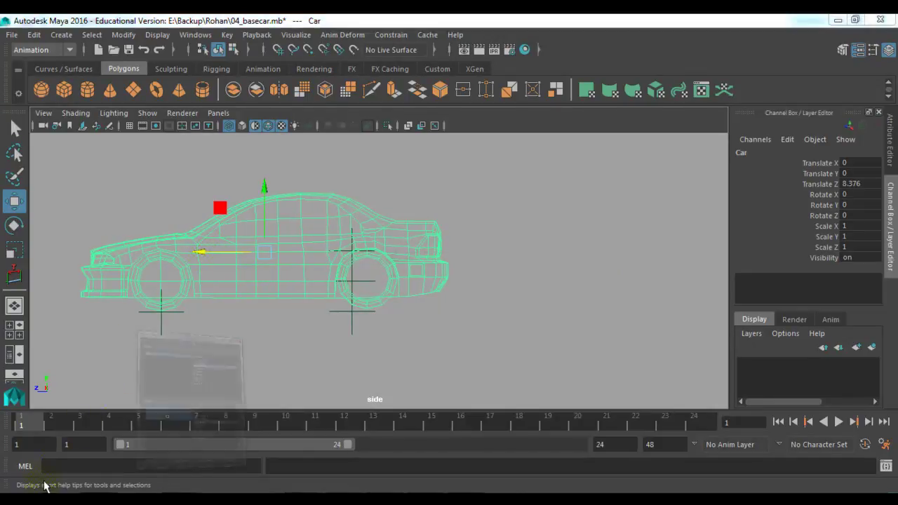
drag(583, 100, 575, 85)
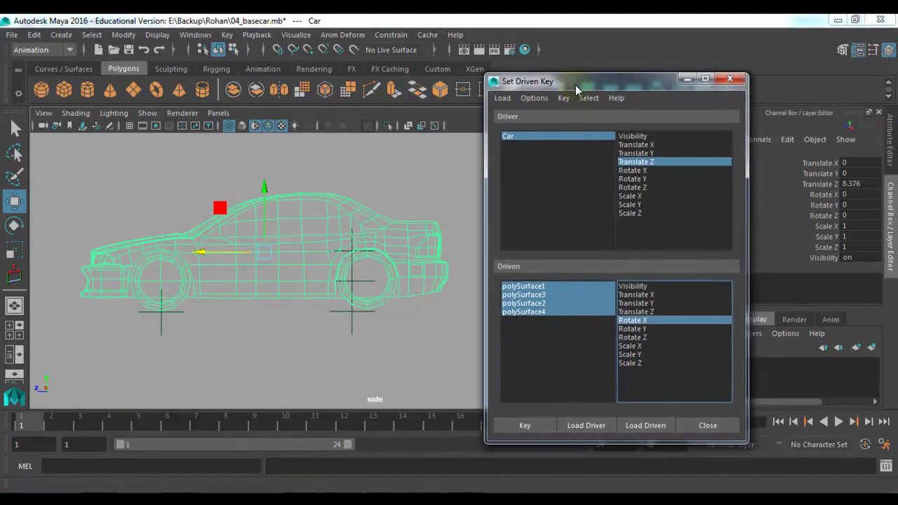
drag(542, 282, 541, 334)
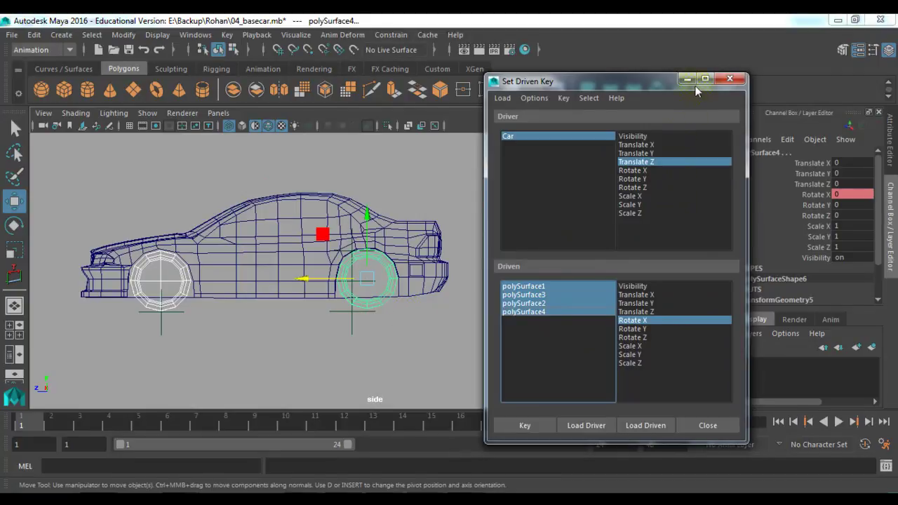
click(840, 195)
text(36)
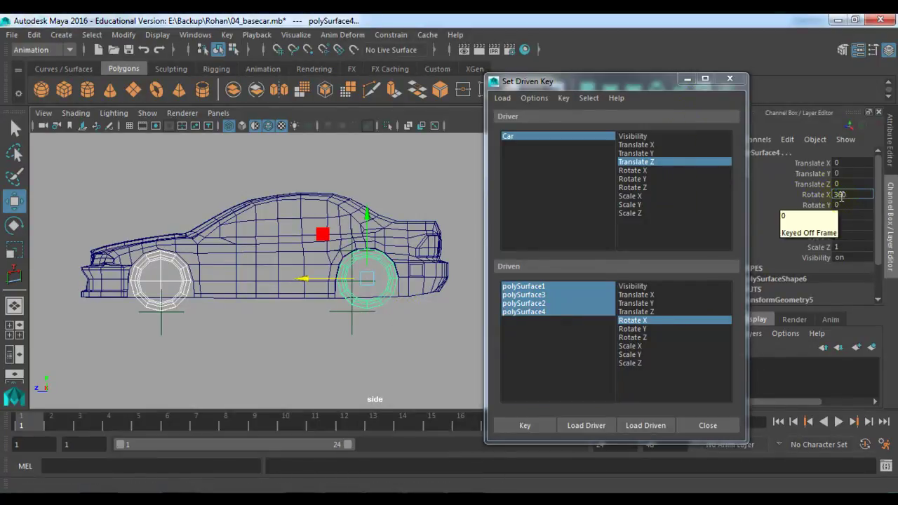
key(Return)
click(530, 426)
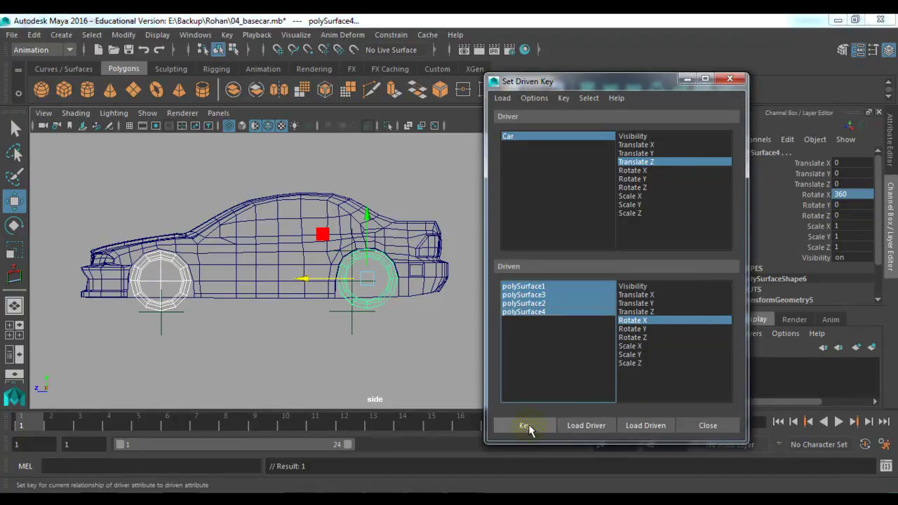
Move the Car group back along Z to about 5.555 to test the wheel rotation, and close the Set Driven Key window.
click(419, 232)
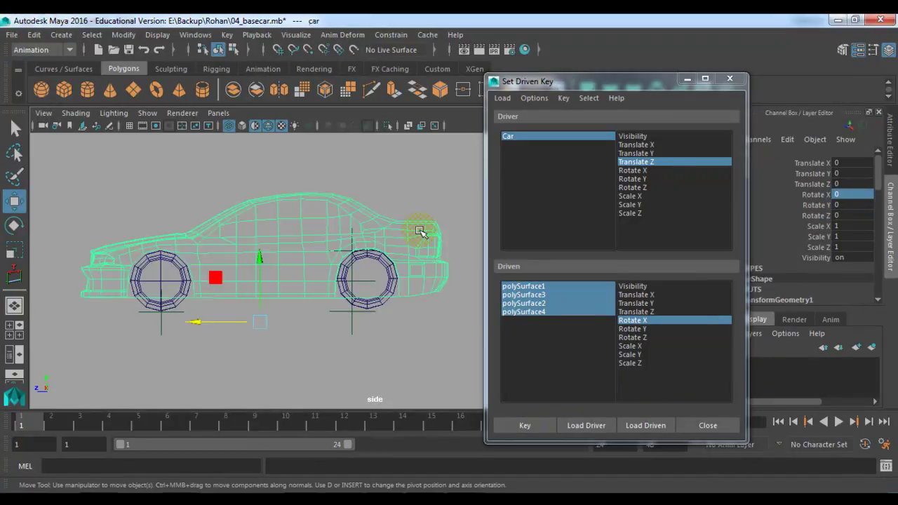
drag(201, 257, 265, 253)
click(707, 425)
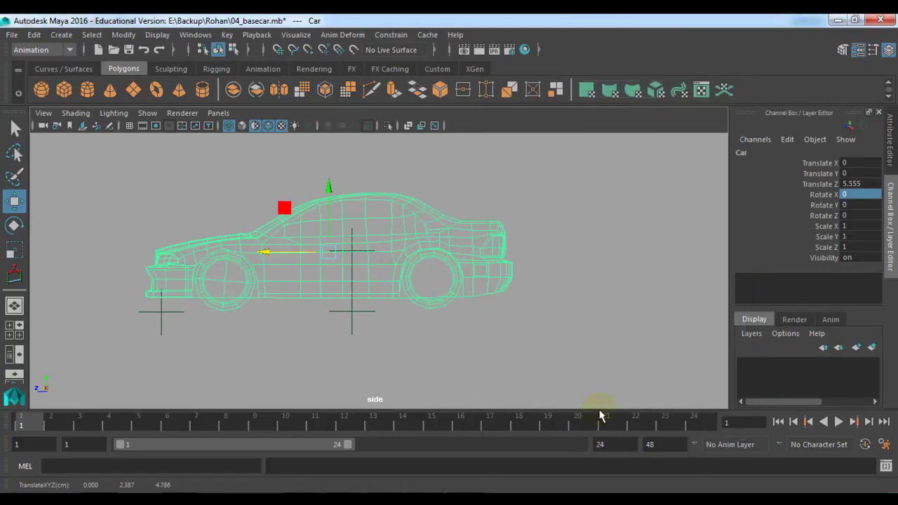
Slide the Car group back along Z to about 1.554 and forward to about 8.347 to check the wheels' roll between the locators.
drag(265, 254, 360, 256)
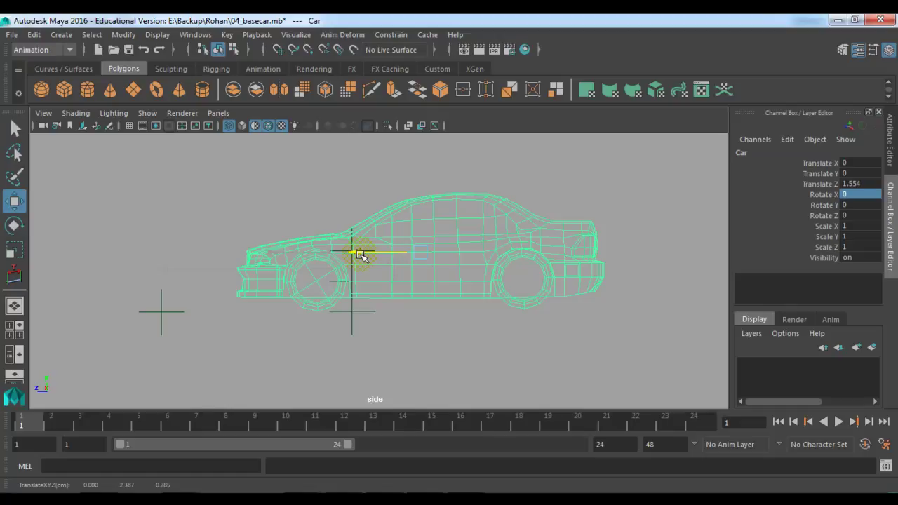
drag(359, 256, 205, 322)
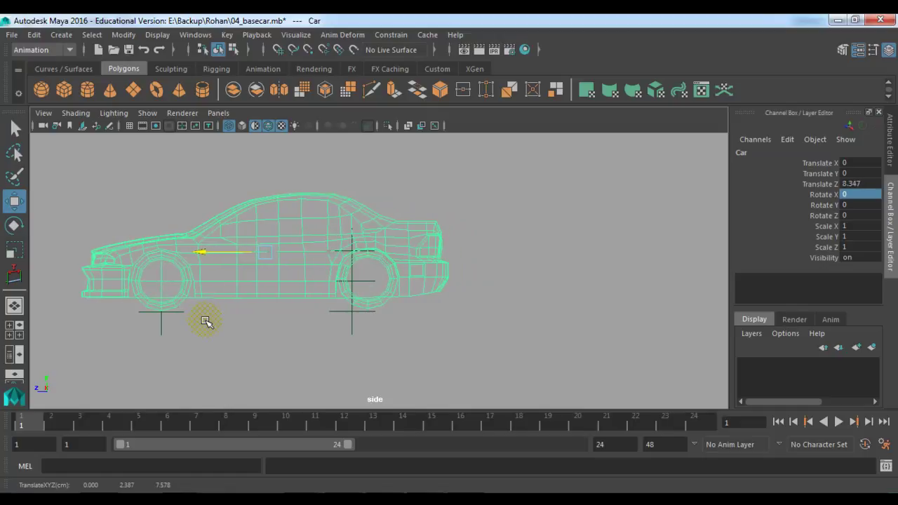
alt+middle_drag(276, 301, 351, 335)
scroll(401, 359, up, 2)
scroll(381, 334, up, 1)
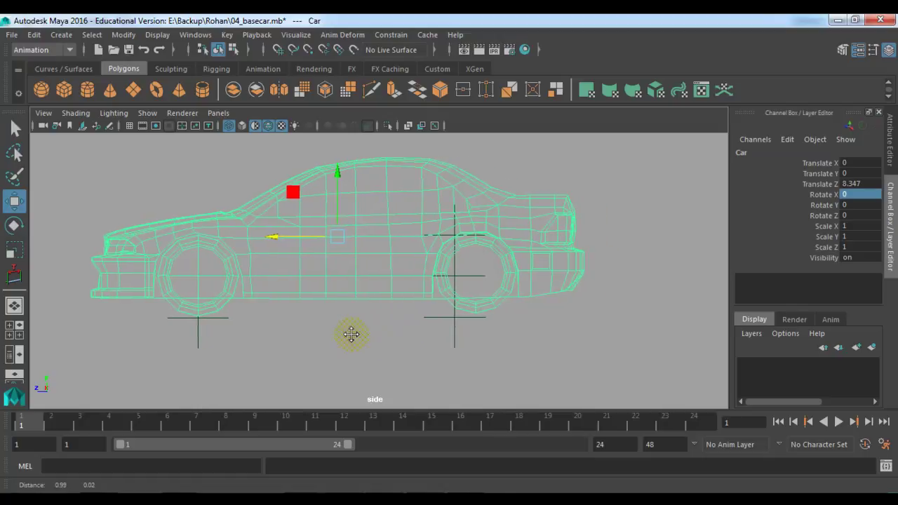
Select all four wheels of the car and display their driven Rotate X curves, framed, in the Graph Editor.
click(225, 304)
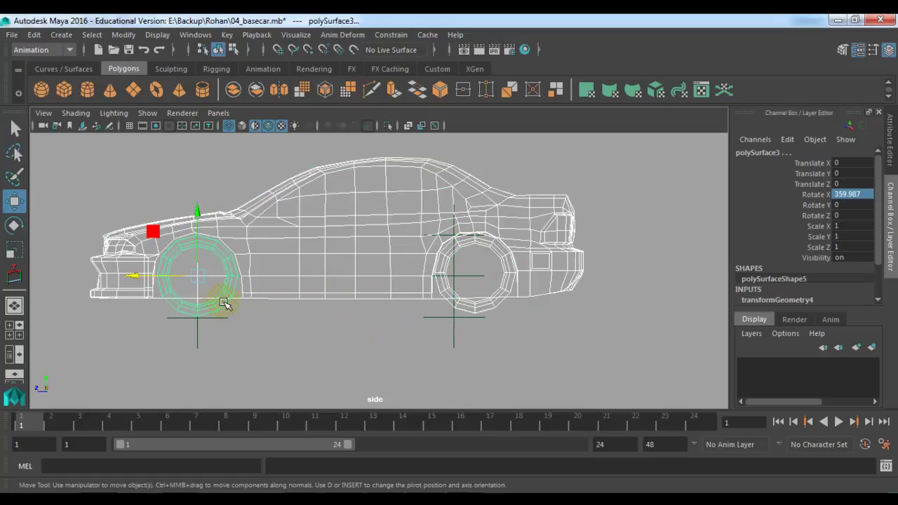
click(488, 304)
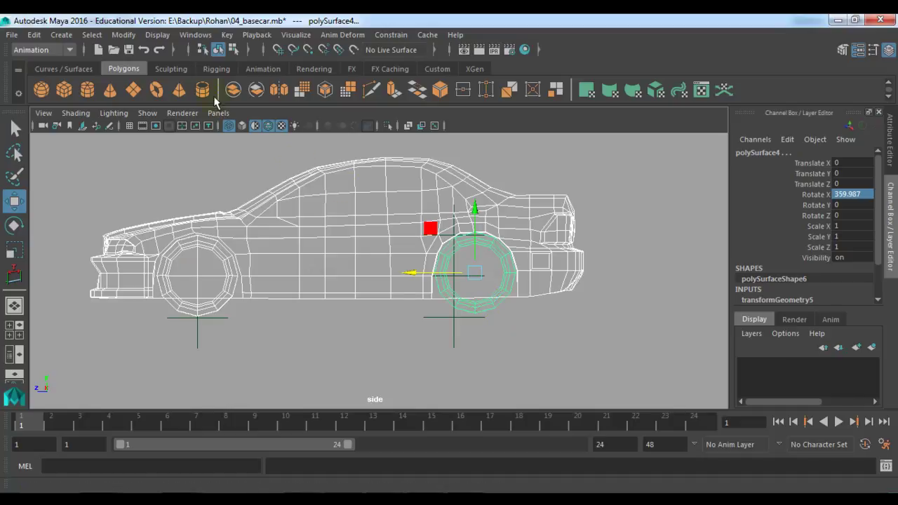
click(195, 35)
mouse_move(217, 84)
mouse_move(225, 68)
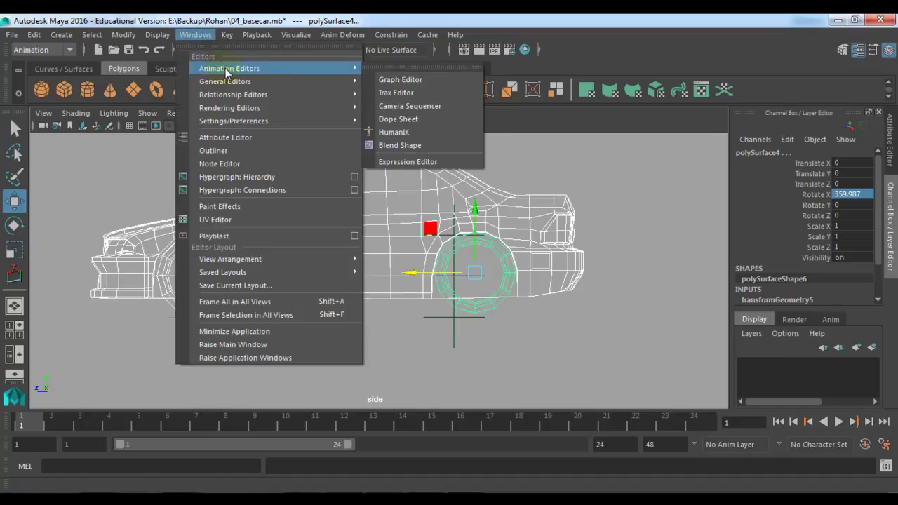
click(391, 83)
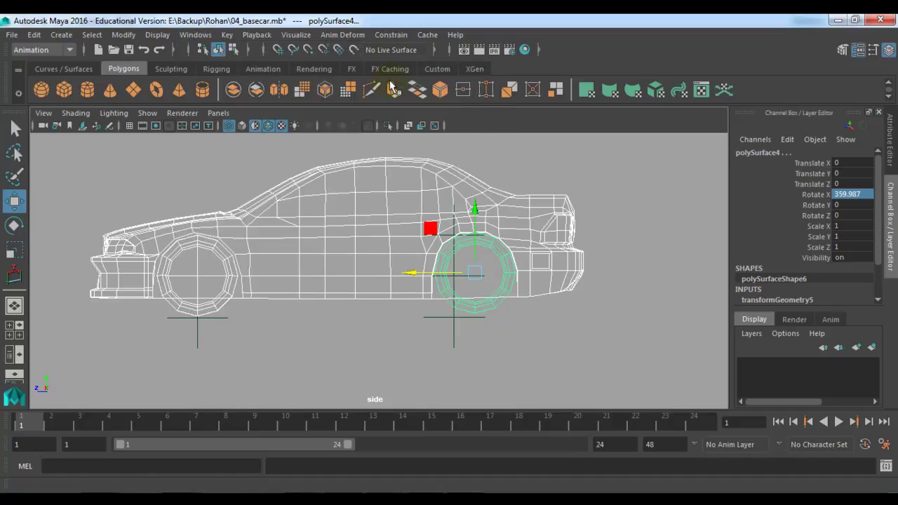
click(530, 187)
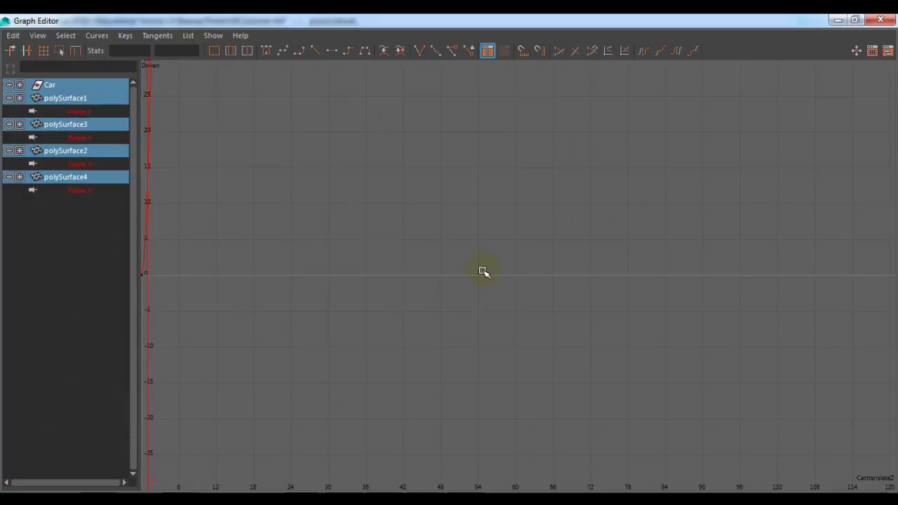
key(f)
scroll(483, 271, down, 2)
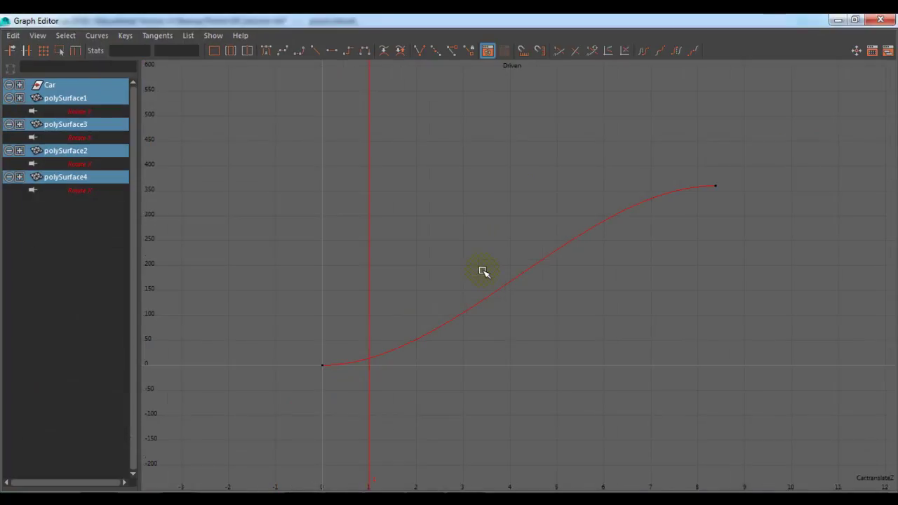
Select both keys on the wheels' Rotate X curves and set their tangents to Linear.
drag(226, 112, 783, 453)
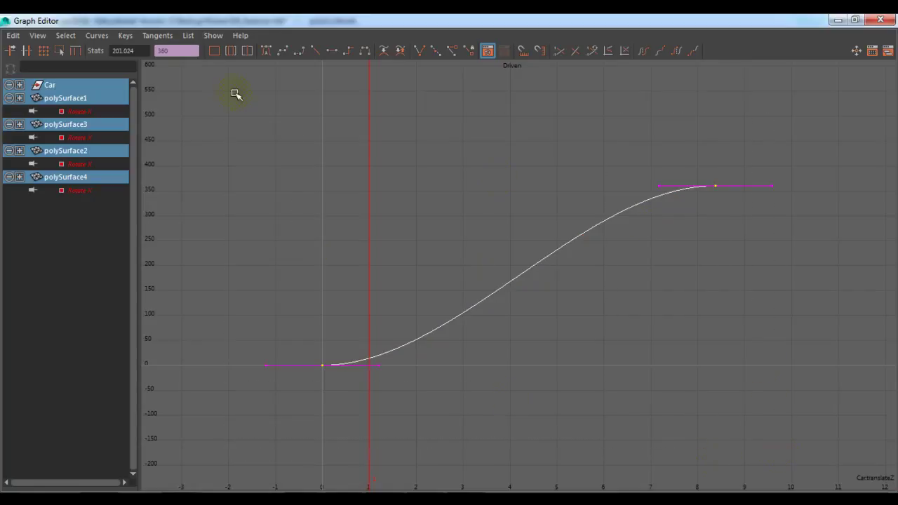
click(97, 35)
mouse_move(106, 105)
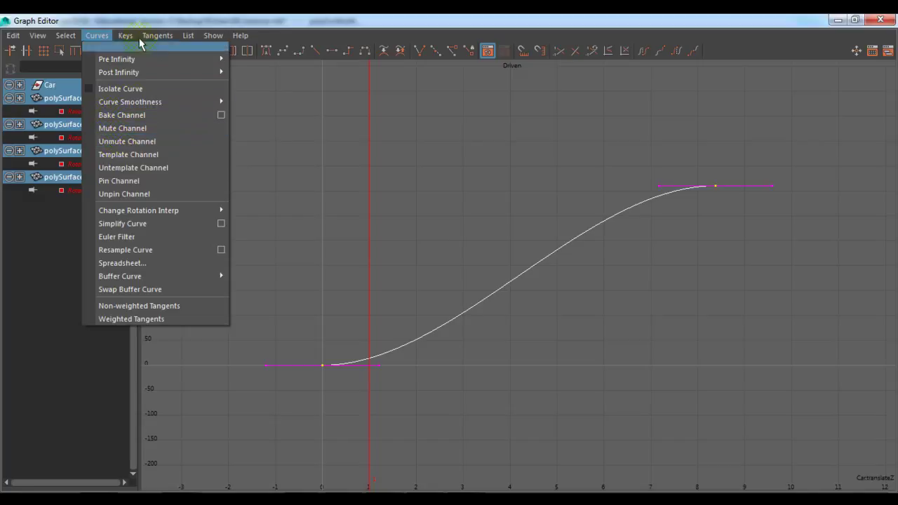
mouse_move(148, 35)
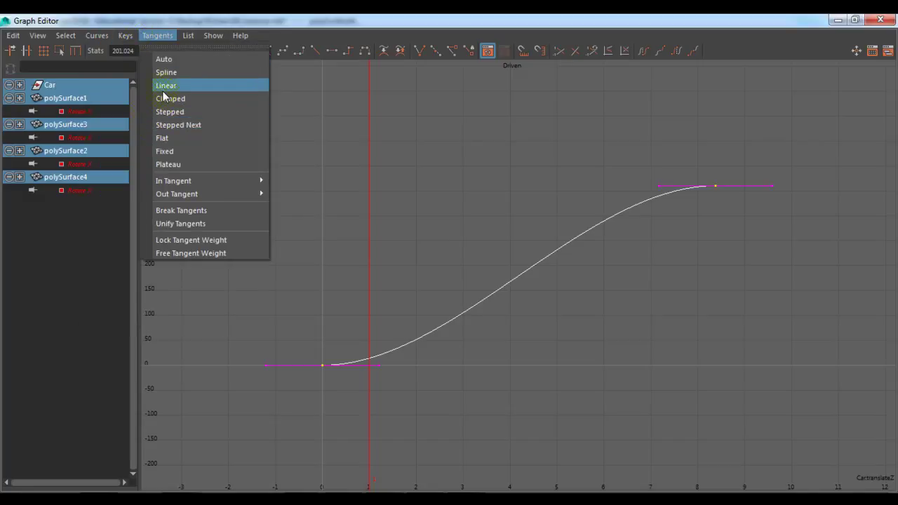
click(164, 87)
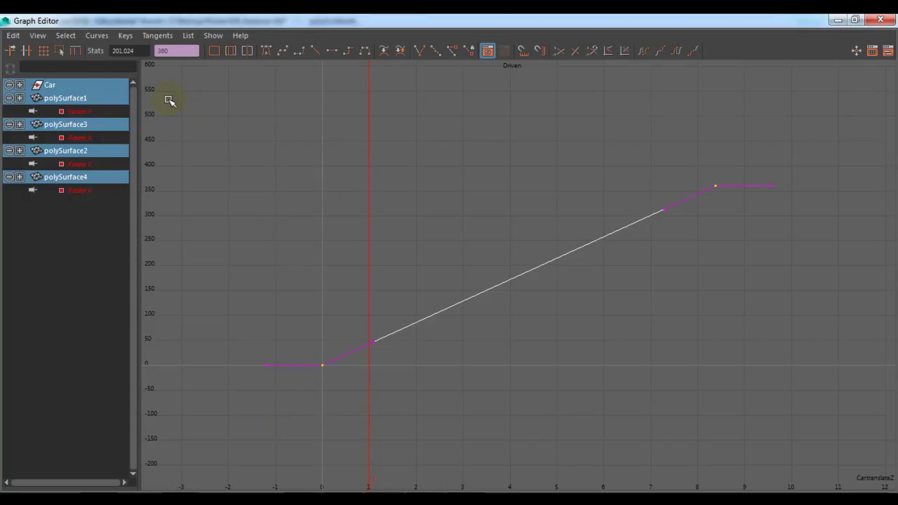
Set Pre Infinity and Post Infinity of the wheels' rotation curves to Cycle with Offset, and close the Graph Editor.
click(92, 38)
mouse_move(107, 63)
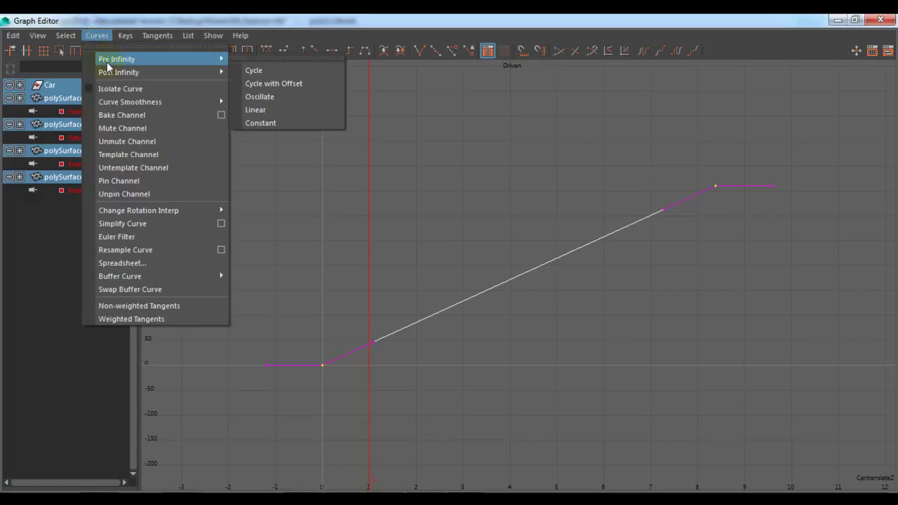
click(260, 84)
click(97, 35)
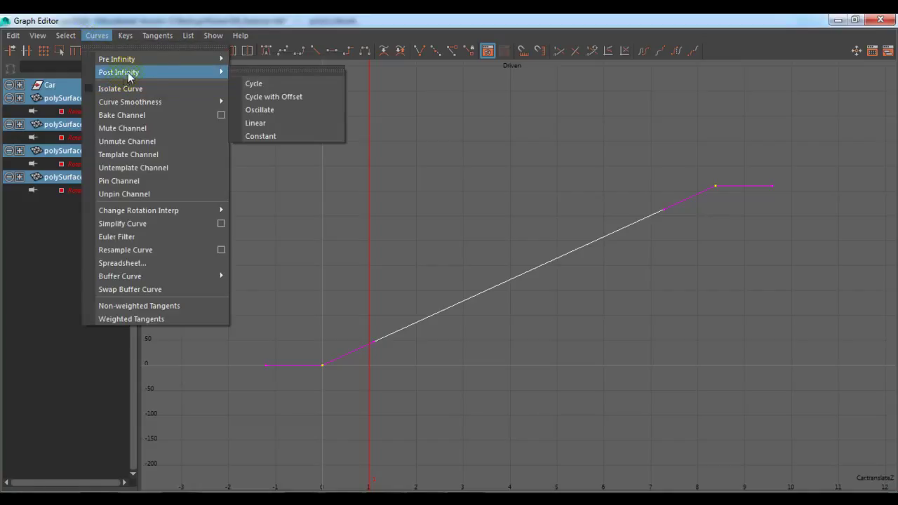
click(261, 96)
click(880, 21)
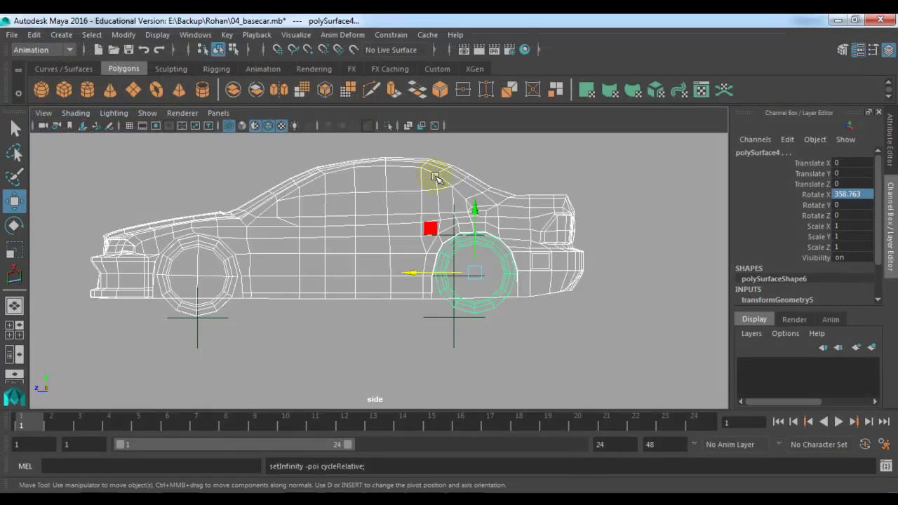
Select the Car group and move it along Z back to about -4.811 and forward to about 8.411, testing continuous wheel rotation.
click(421, 200)
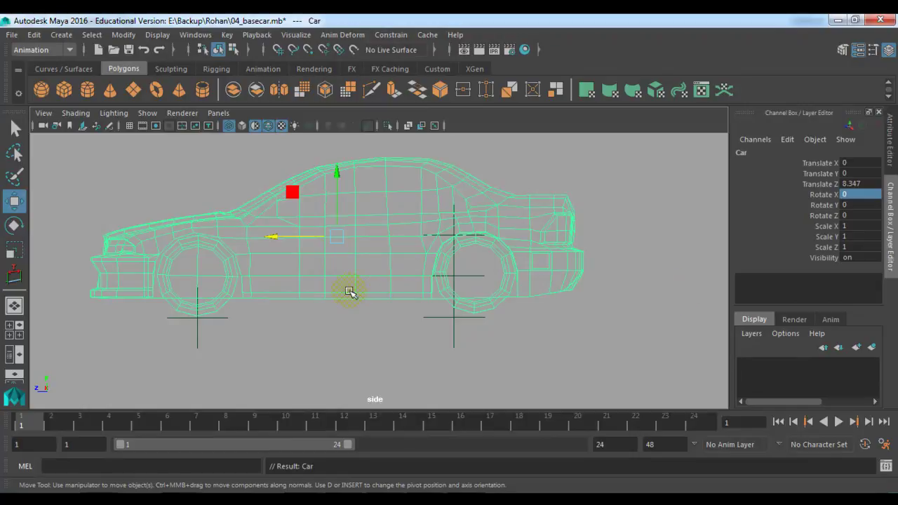
drag(267, 244, 635, 261)
scroll(580, 304, down, 5)
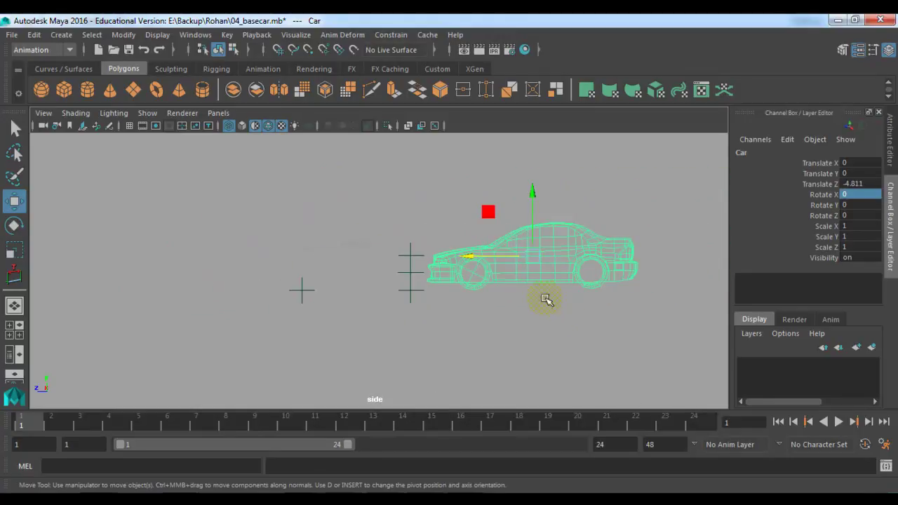
drag(481, 257, 318, 228)
Show the car in smooth shading in the perspective view, framed and seen from a front three-quarter angle.
key(space)
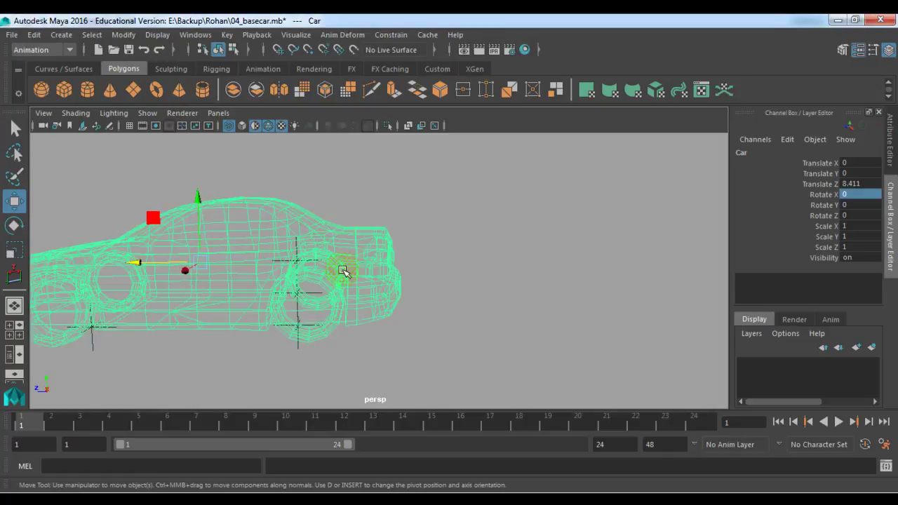
key(5)
key(f)
drag(315, 282, 557, 372)
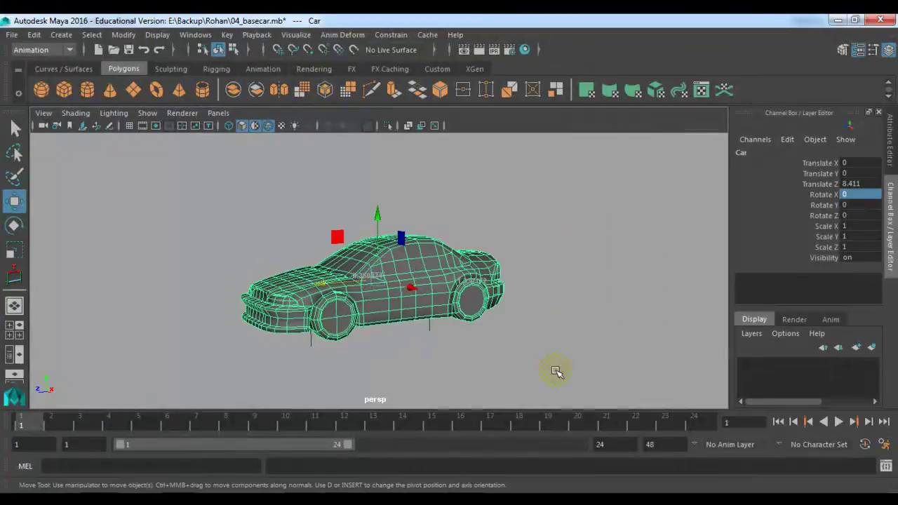